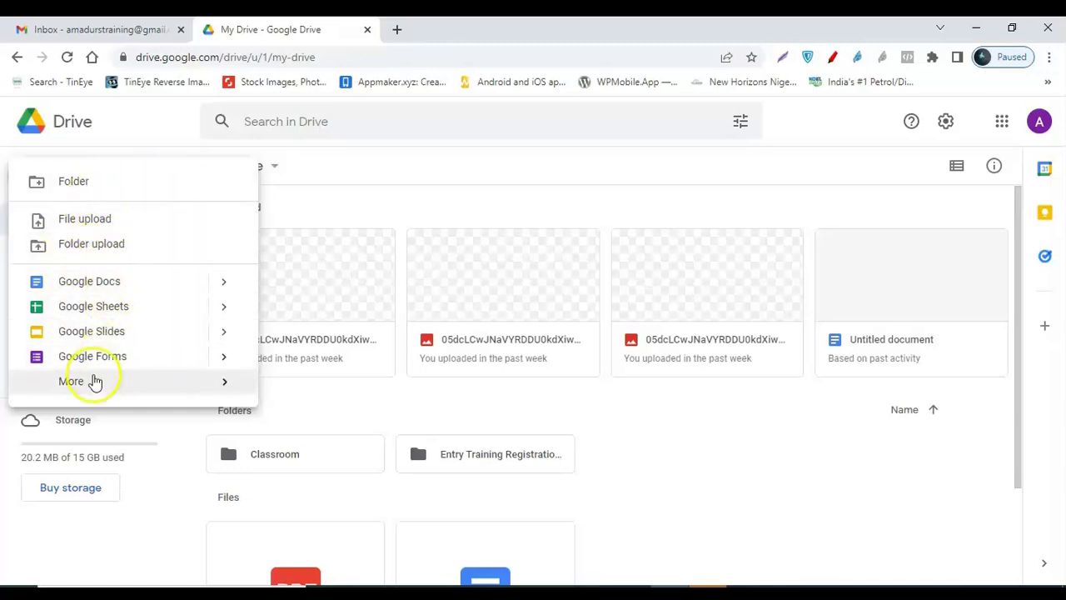
- Open the Google Forms template gallery from Drive's options for creating a new form
{"action": "mouse_move", "coordinate": [101, 388]}
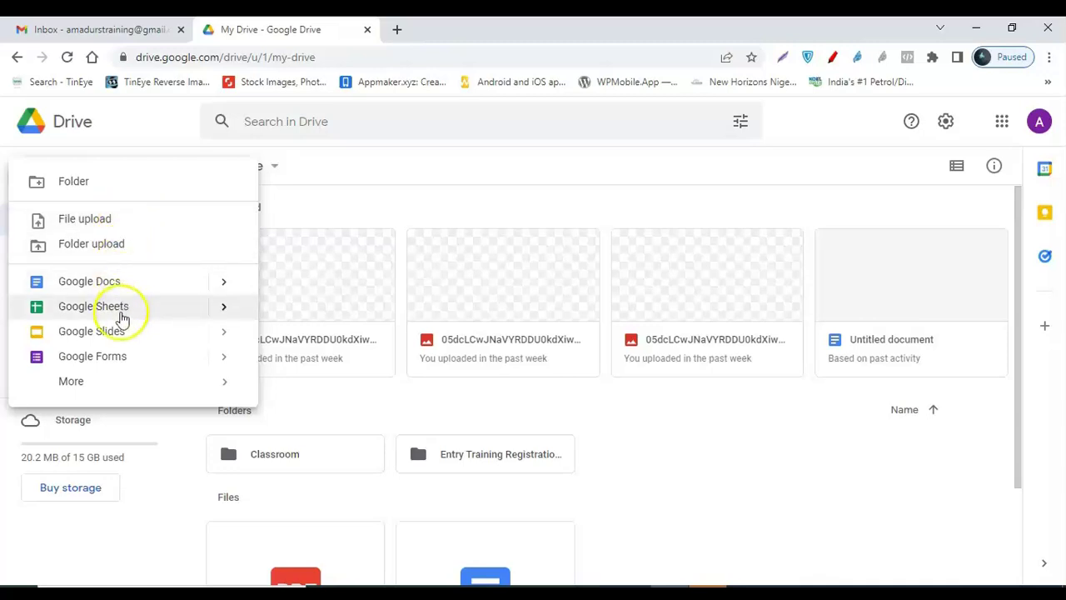
{"action": "mouse_move", "coordinate": [246, 383]}
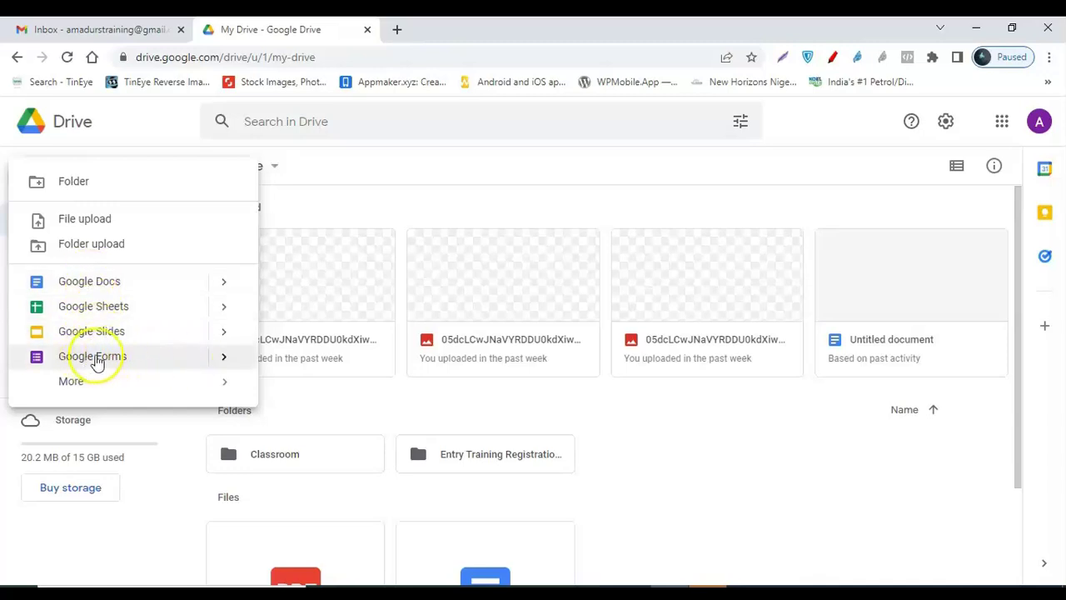
{"action": "mouse_move", "coordinate": [233, 365]}
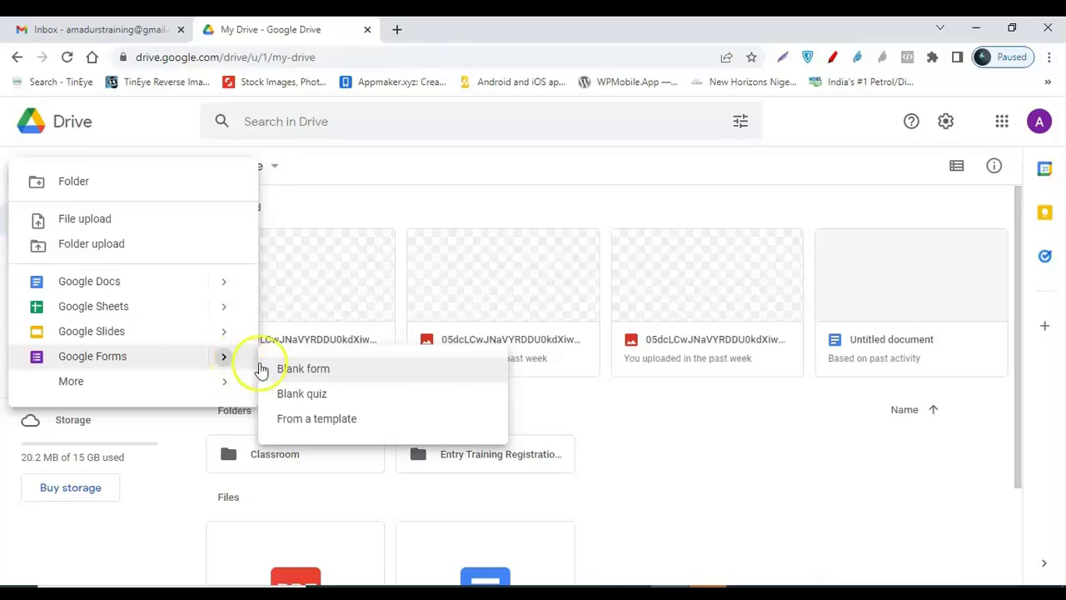
{"action": "left_click", "coordinate": [312, 421]}
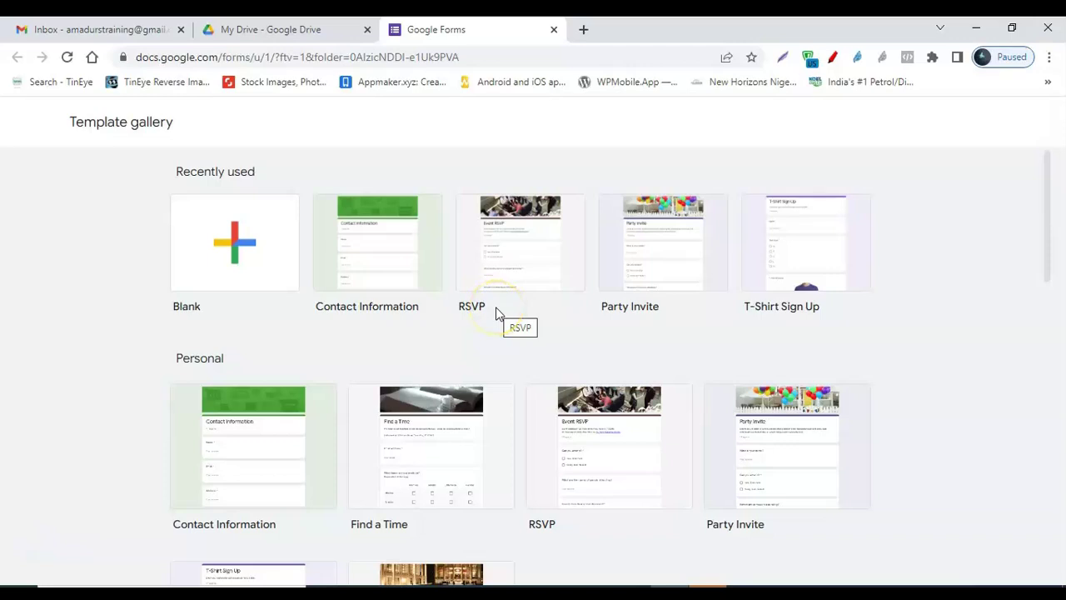
- Look through the form templates in the Personal, Work and Education categories, and return to the start of the gallery
{"action": "scroll", "coordinate": [624, 359], "scroll_direction": "down", "scroll_amount": 1}
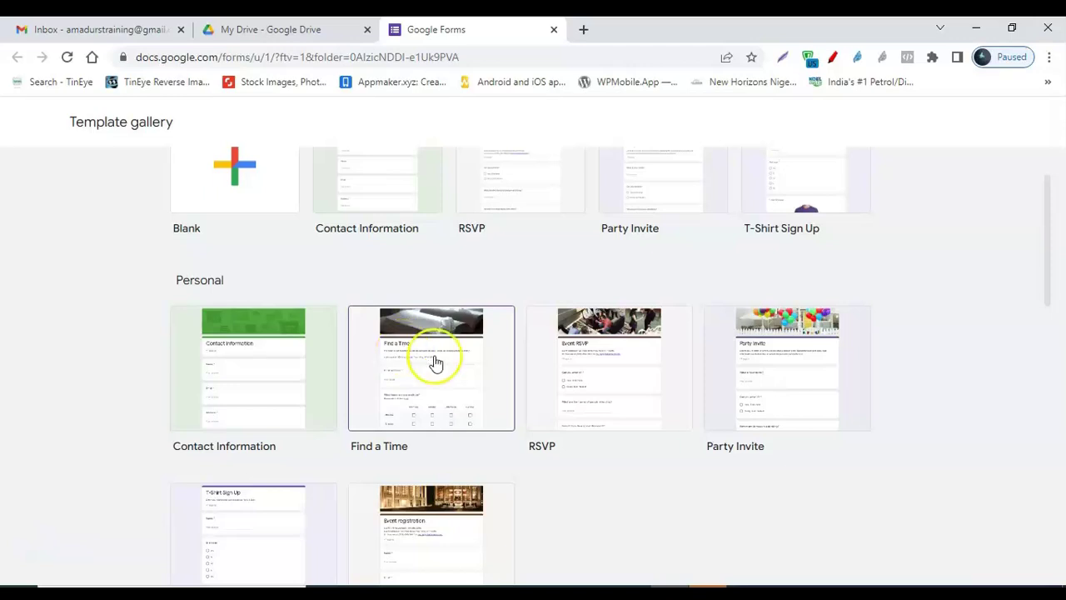
{"action": "scroll", "coordinate": [775, 392], "scroll_direction": "down", "scroll_amount": 3}
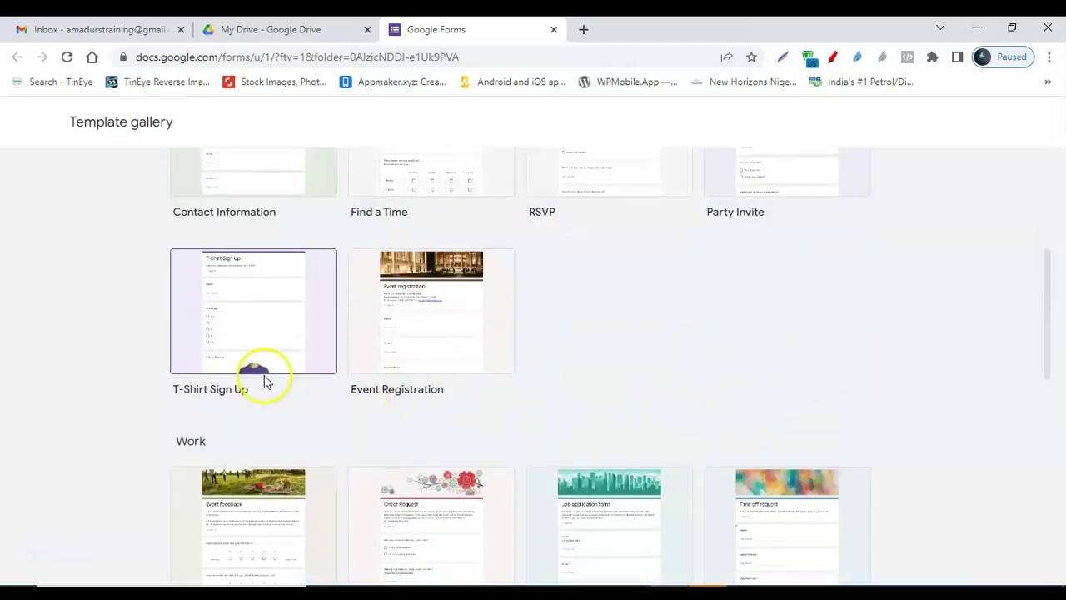
{"action": "scroll", "coordinate": [467, 323], "scroll_direction": "down", "scroll_amount": 2}
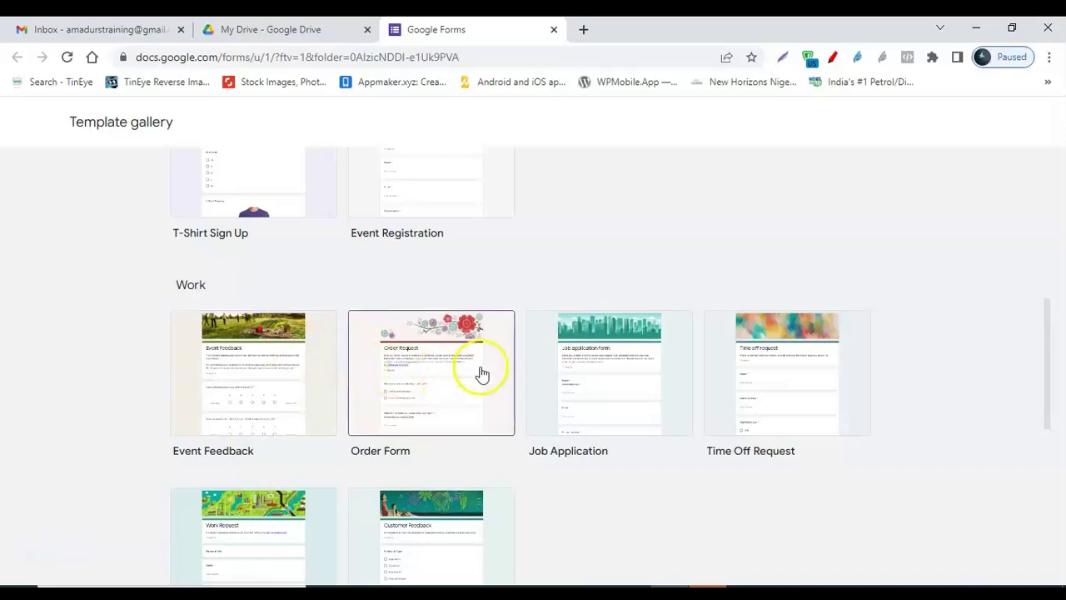
{"action": "scroll", "coordinate": [617, 379], "scroll_direction": "down", "scroll_amount": 2}
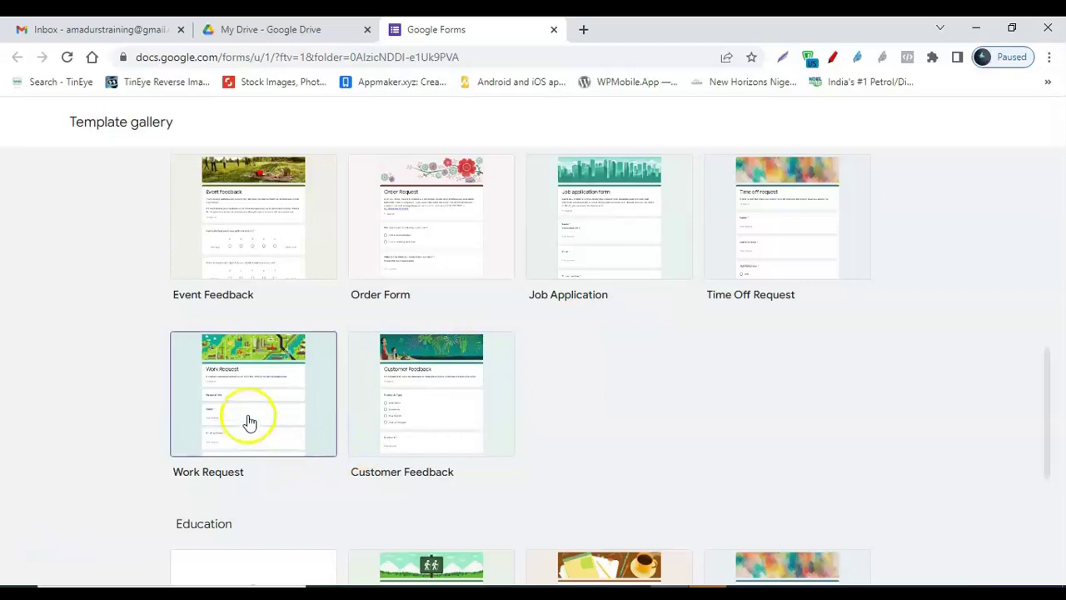
{"action": "scroll", "coordinate": [430, 398], "scroll_direction": "down", "scroll_amount": 3}
{"action": "scroll", "coordinate": [433, 400], "scroll_direction": "down", "scroll_amount": 1}
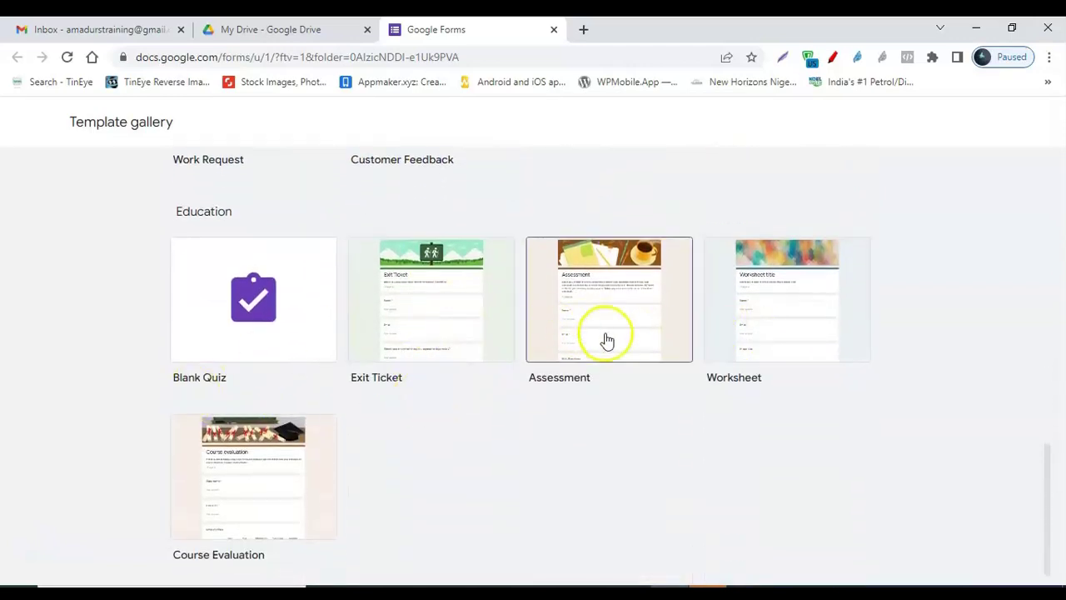
{"action": "scroll", "coordinate": [721, 336], "scroll_direction": "down", "scroll_amount": 1}
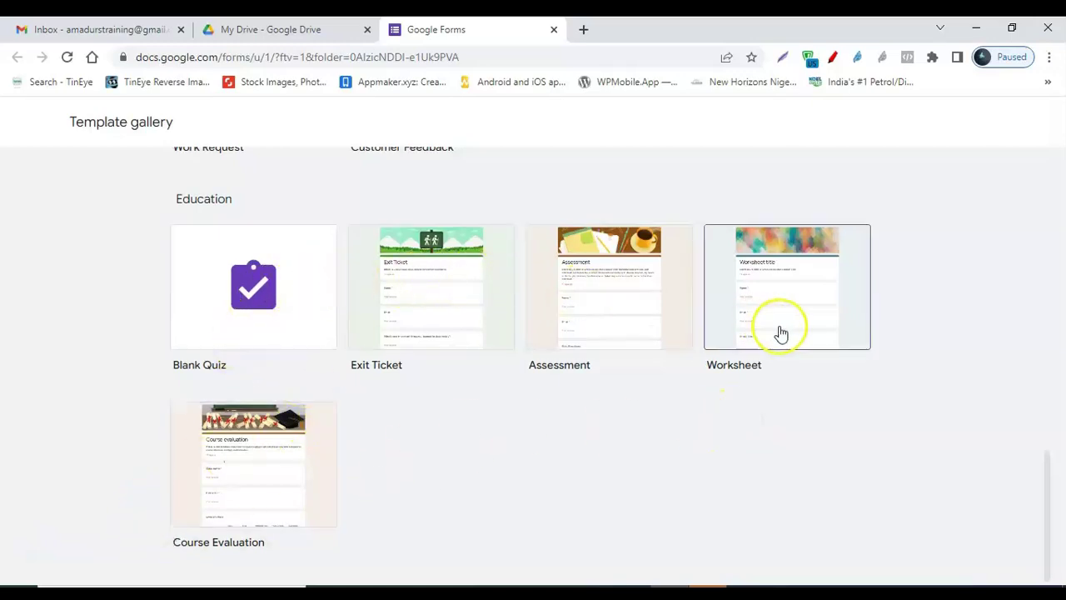
{"action": "scroll", "coordinate": [820, 329], "scroll_direction": "up", "scroll_amount": 4}
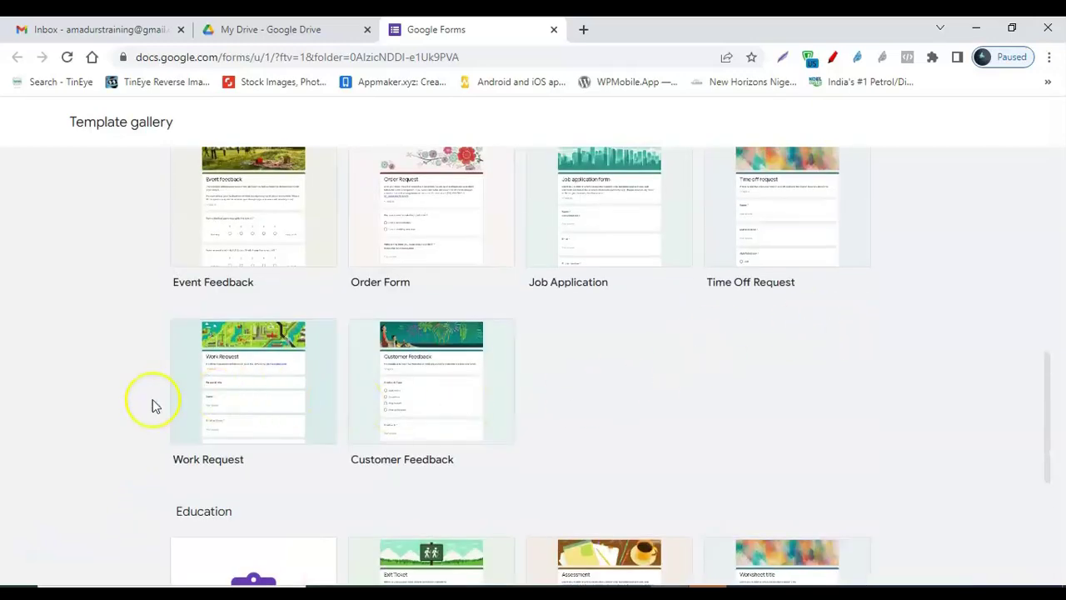
{"action": "scroll", "coordinate": [778, 398], "scroll_direction": "up", "scroll_amount": 7}
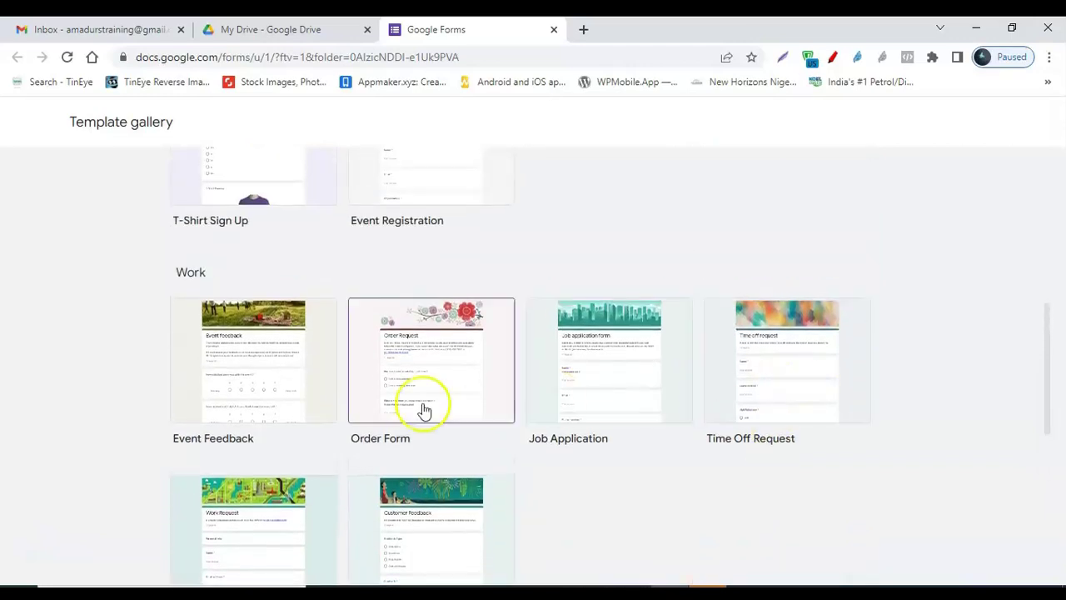
{"action": "scroll", "coordinate": [361, 386], "scroll_direction": "up", "scroll_amount": 1}
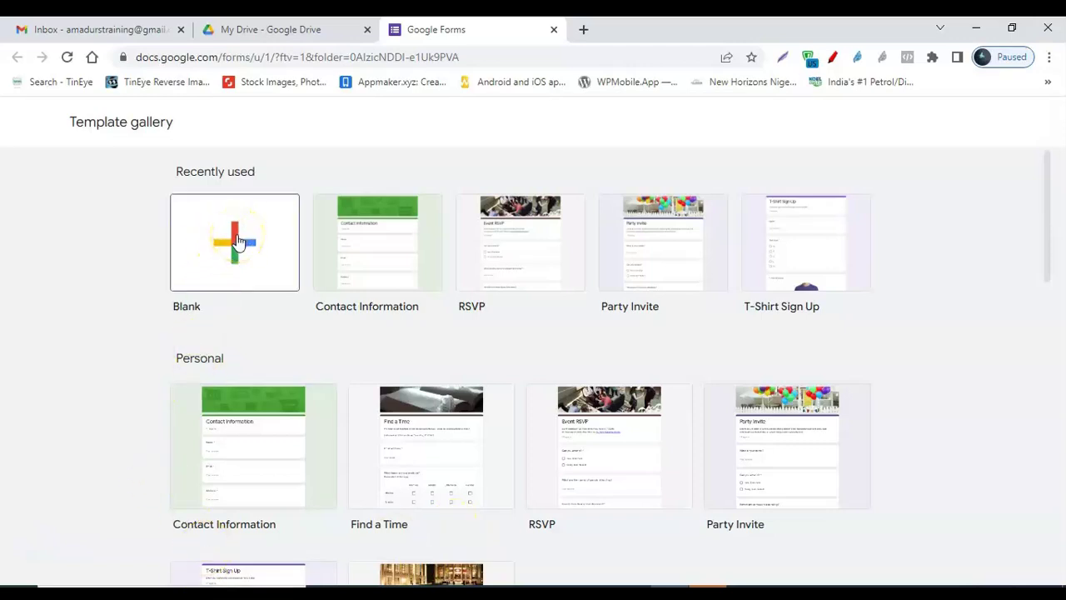
- Return to My Drive and create a new blank Google Form
{"action": "left_click", "coordinate": [253, 29]}
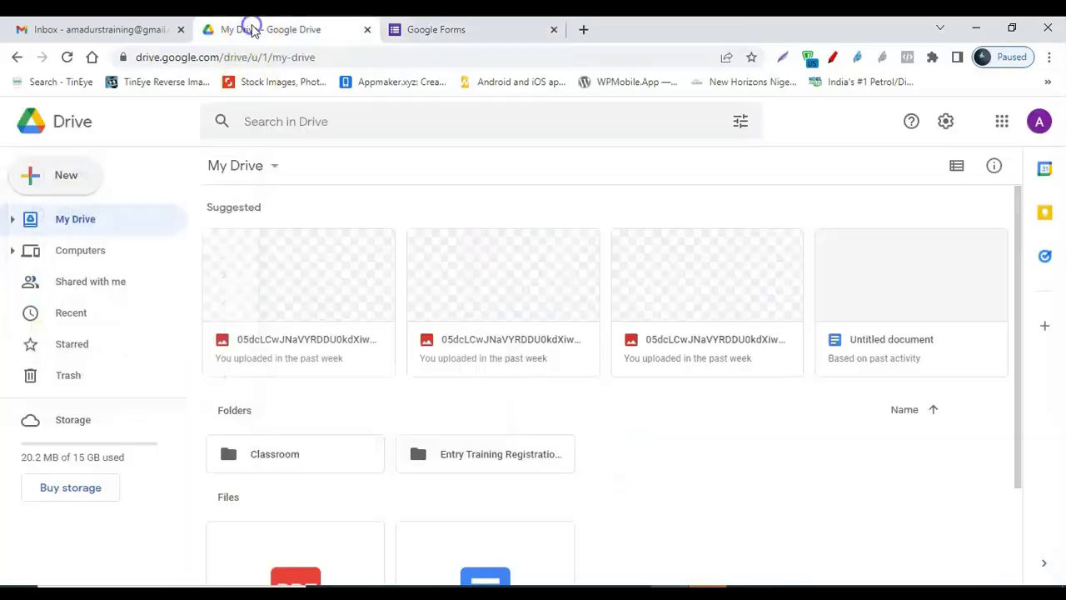
{"action": "left_click", "coordinate": [70, 175]}
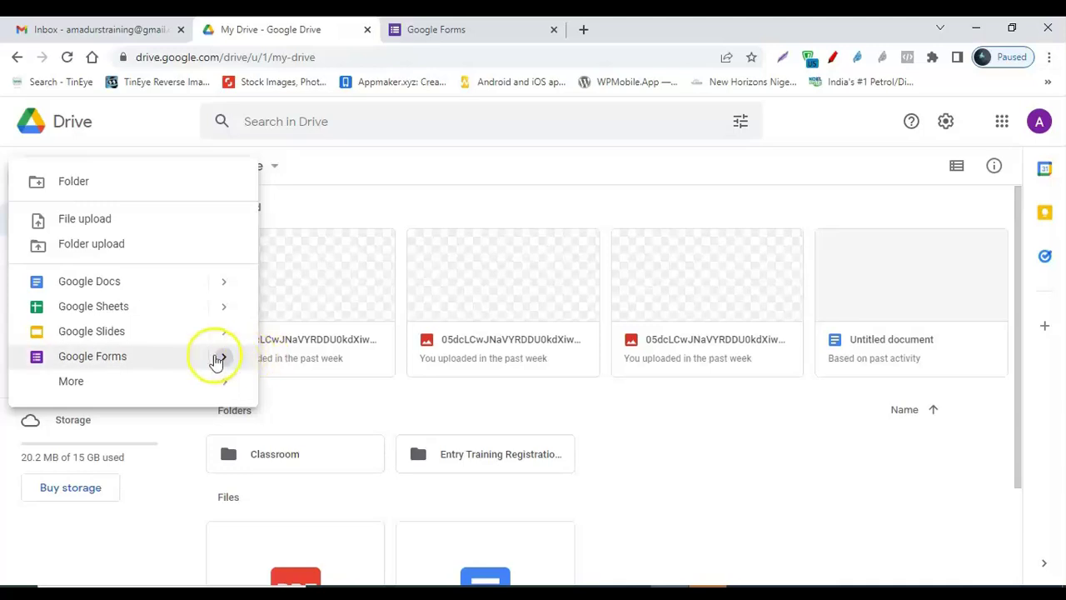
{"action": "mouse_move", "coordinate": [222, 356]}
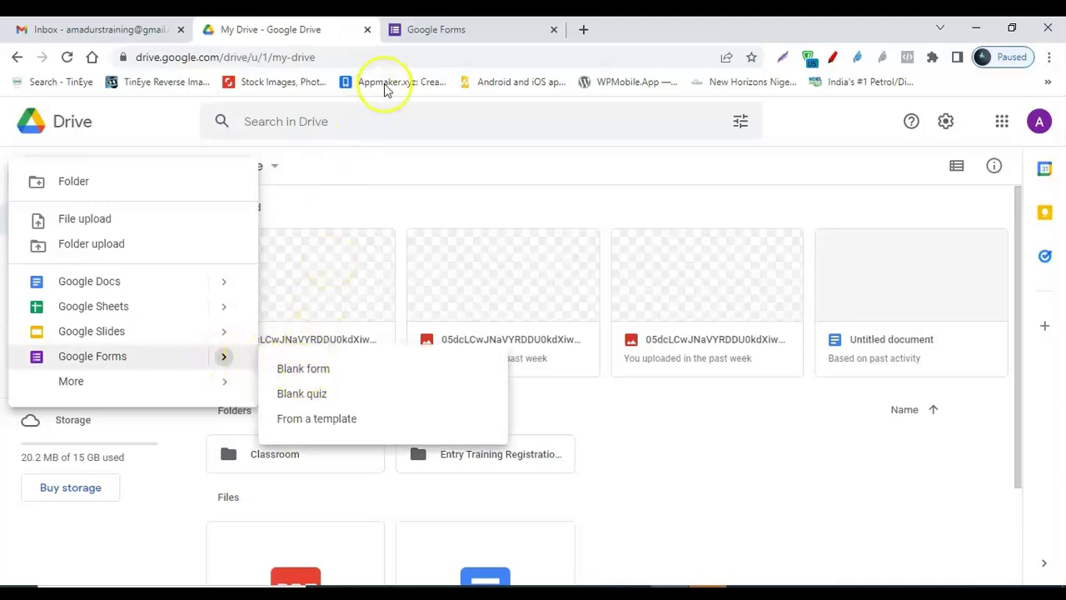
{"action": "left_click", "coordinate": [317, 369]}
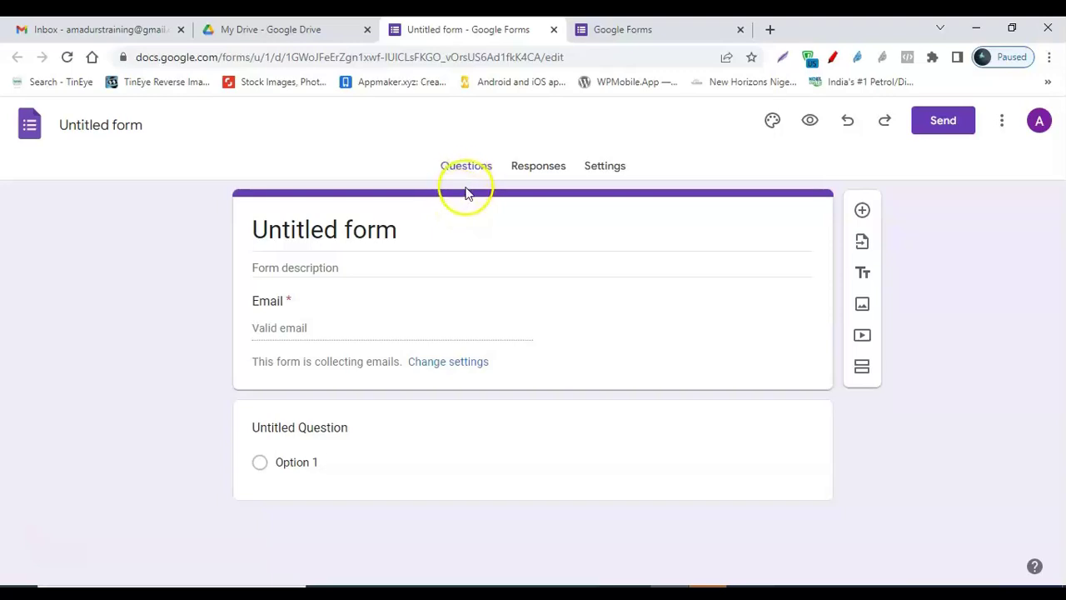
- Replace the form's placeholder title with "Student Attendance"
{"action": "left_click", "coordinate": [334, 235]}
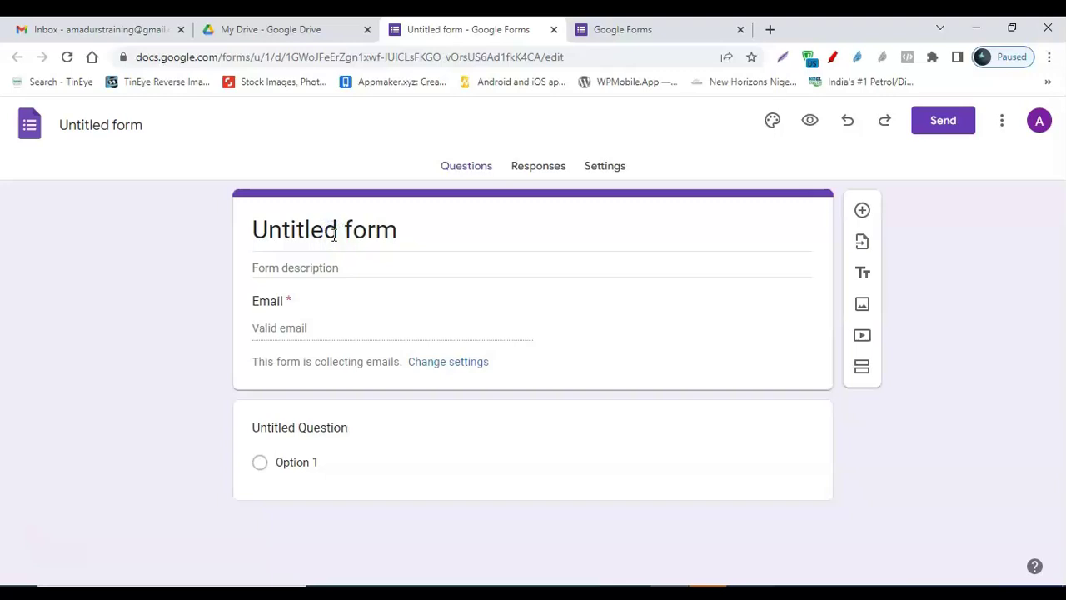
{"action": "left_click", "coordinate": [346, 232]}
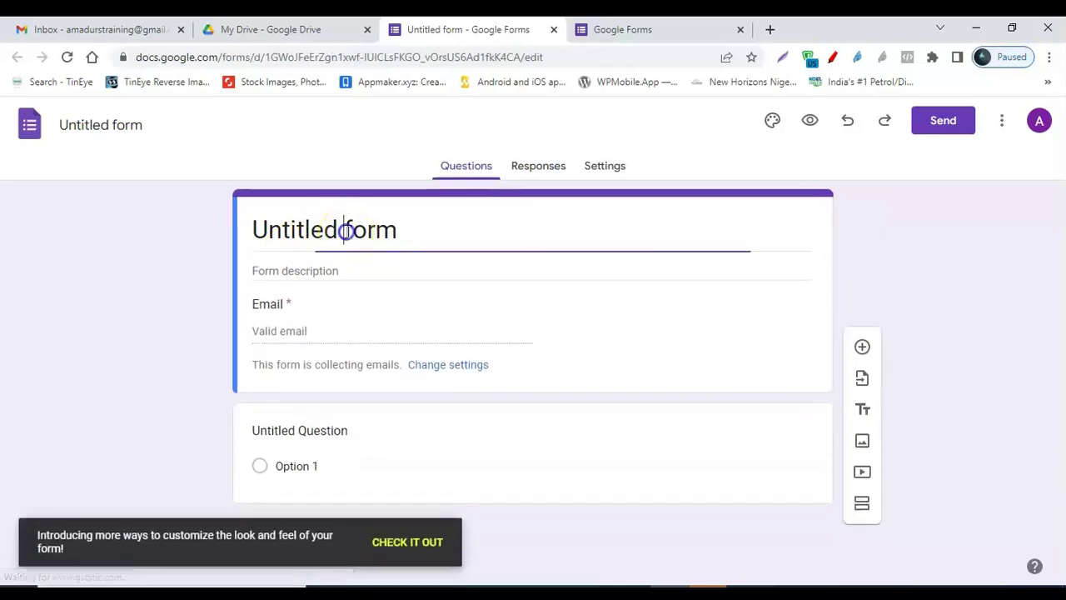
{"action": "triple_click", "coordinate": [347, 232]}
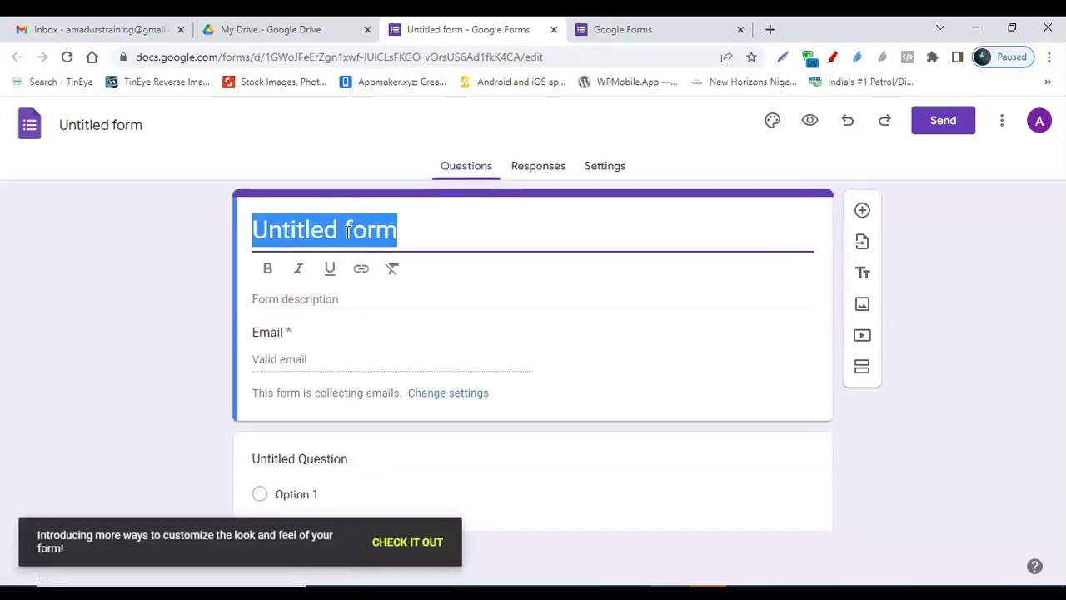
{"action": "type", "text": "At"}
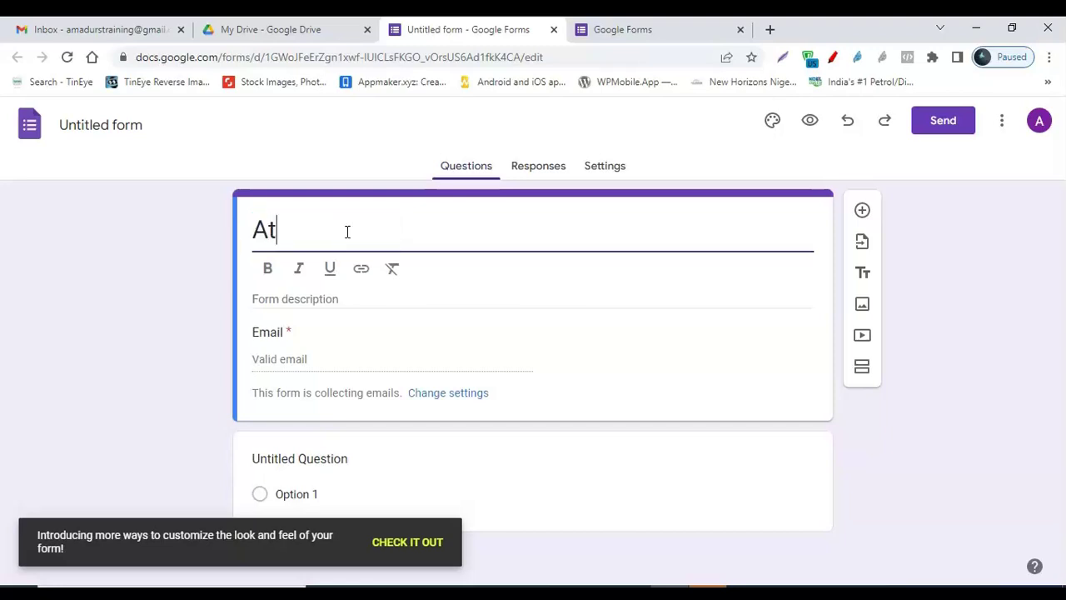
{"action": "type", "text": "tendance"}
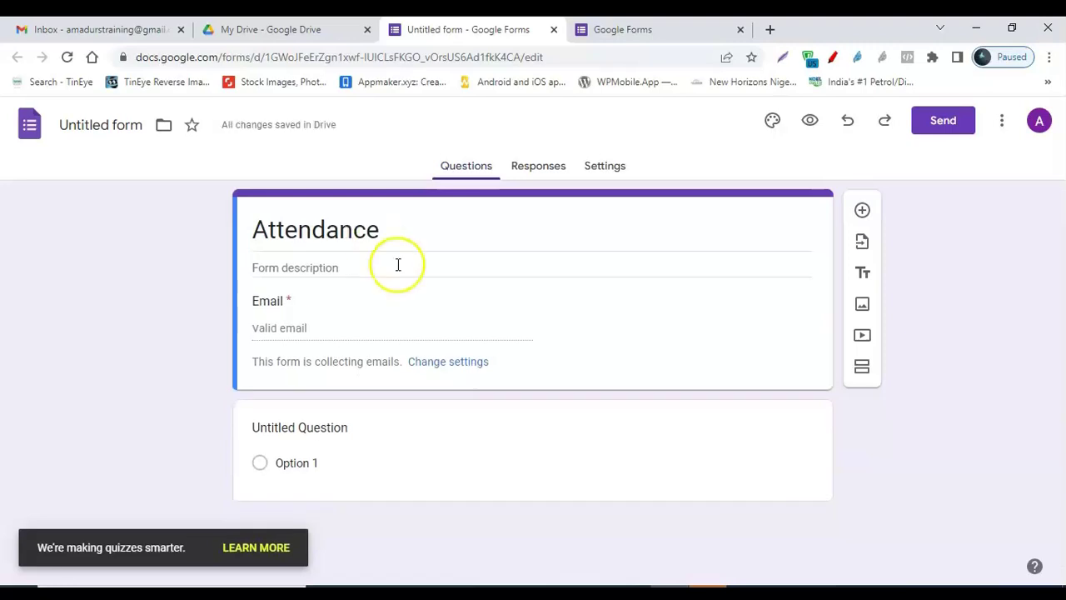
{"action": "left_click", "coordinate": [257, 232]}
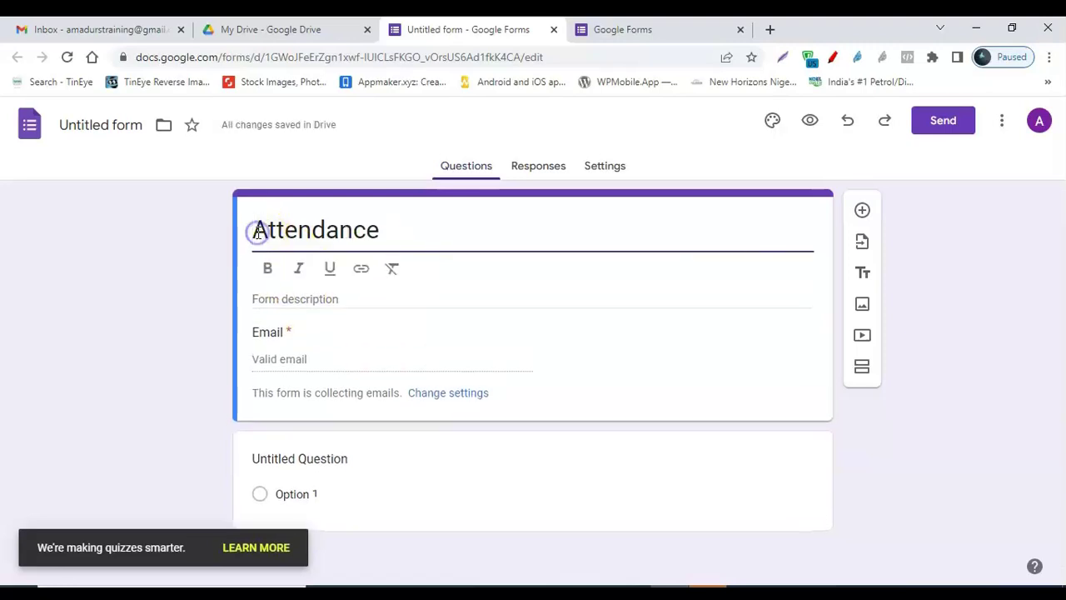
{"action": "type", "text": "Students"}
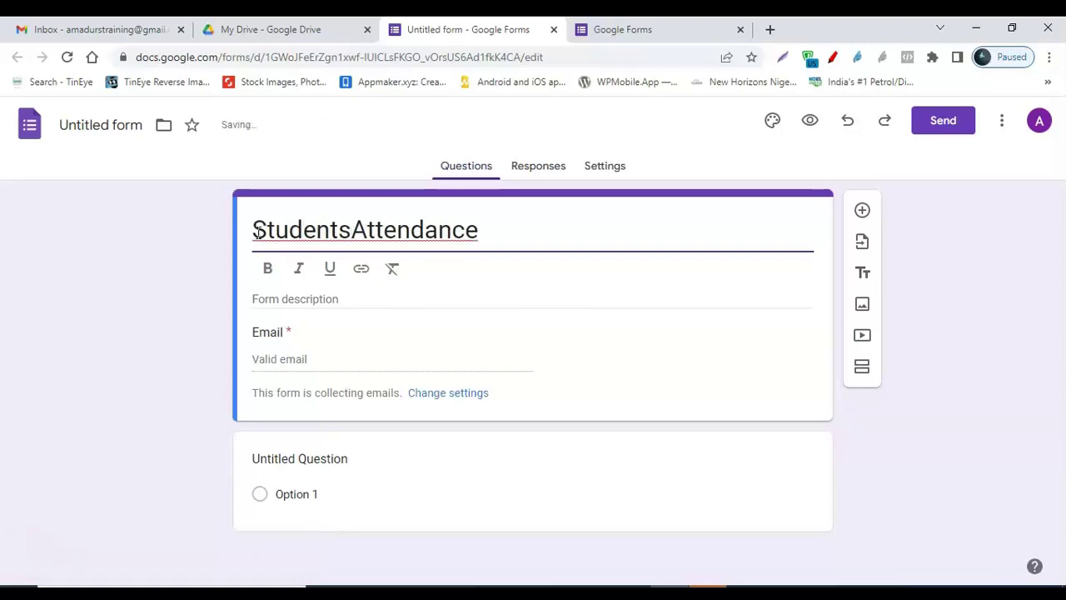
{"action": "key", "text": "BackSpace"}
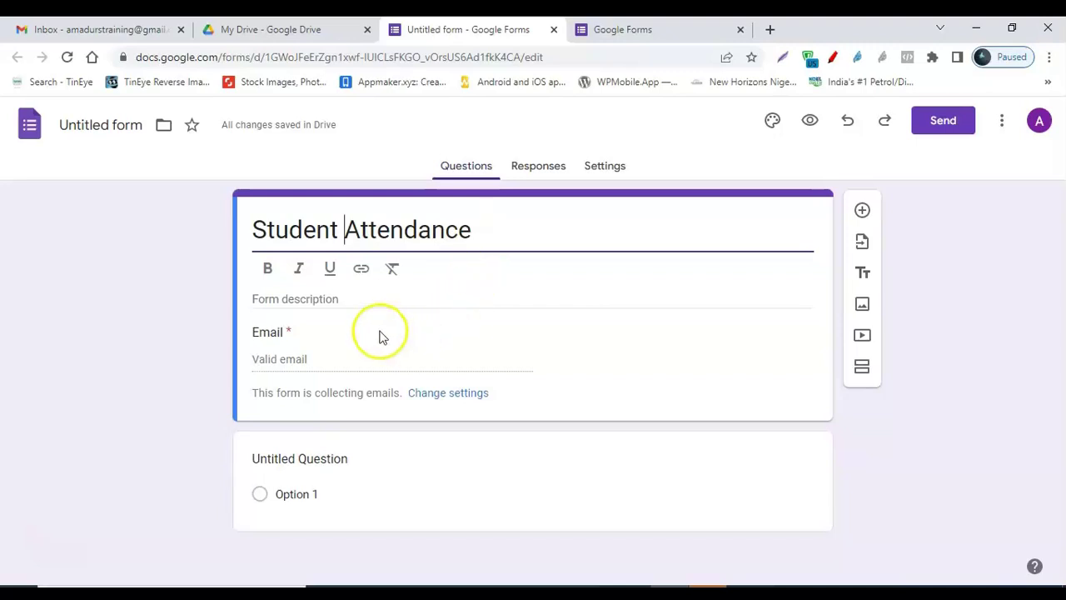
- Enter "Remember To Click The Submit Button Below!" as the form description
{"action": "left_click", "coordinate": [333, 300]}
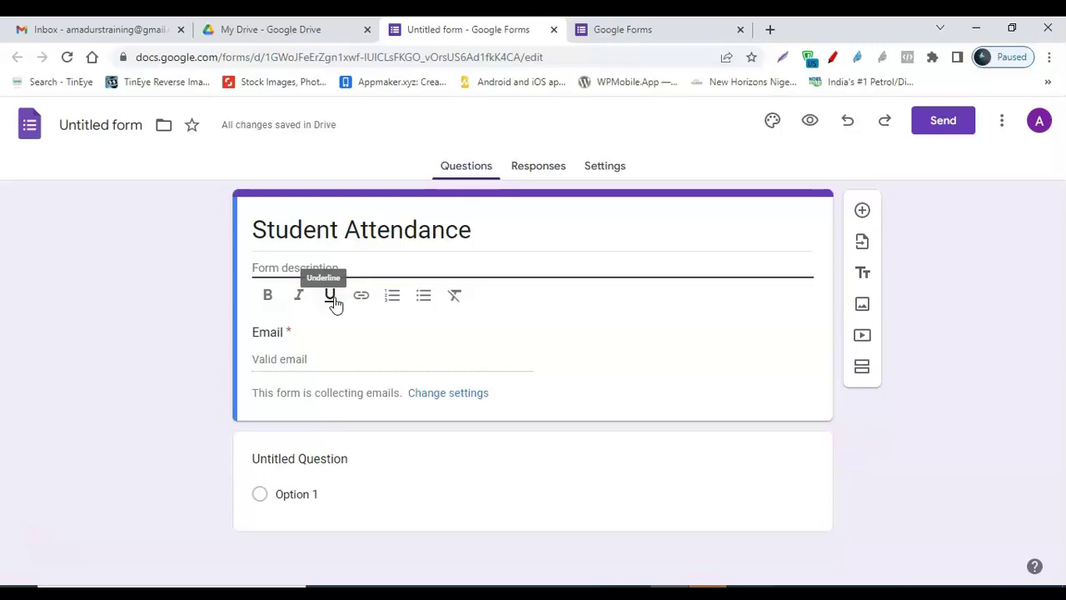
{"action": "type", "text": "Re"}
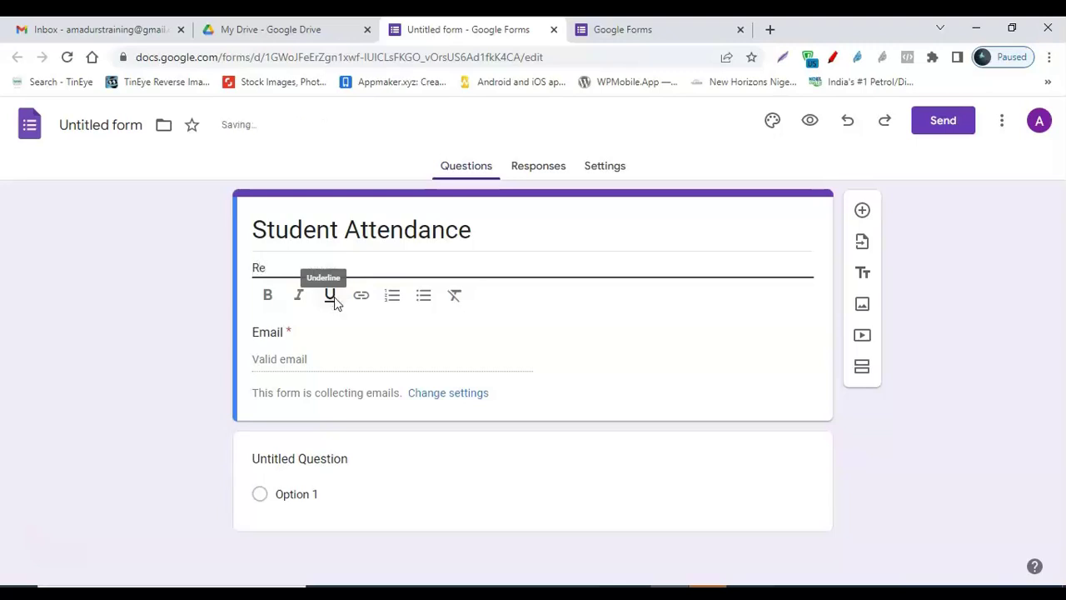
{"action": "type", "text": "member T"}
{"action": "type", "text": "o Click The "}
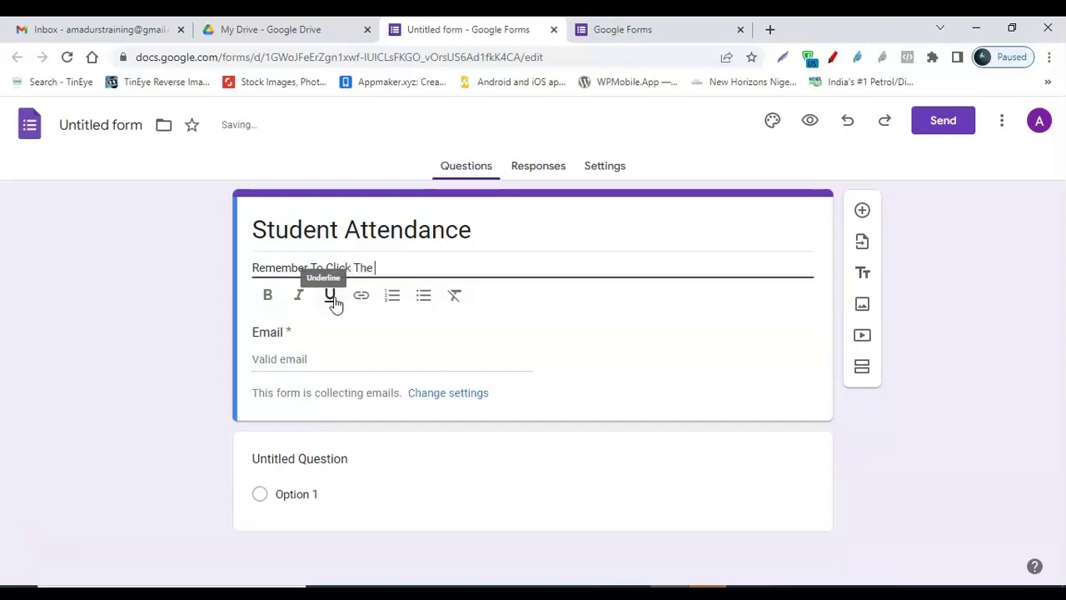
{"action": "type", "text": "Submit Bu"}
{"action": "type", "text": "tton Below!"}
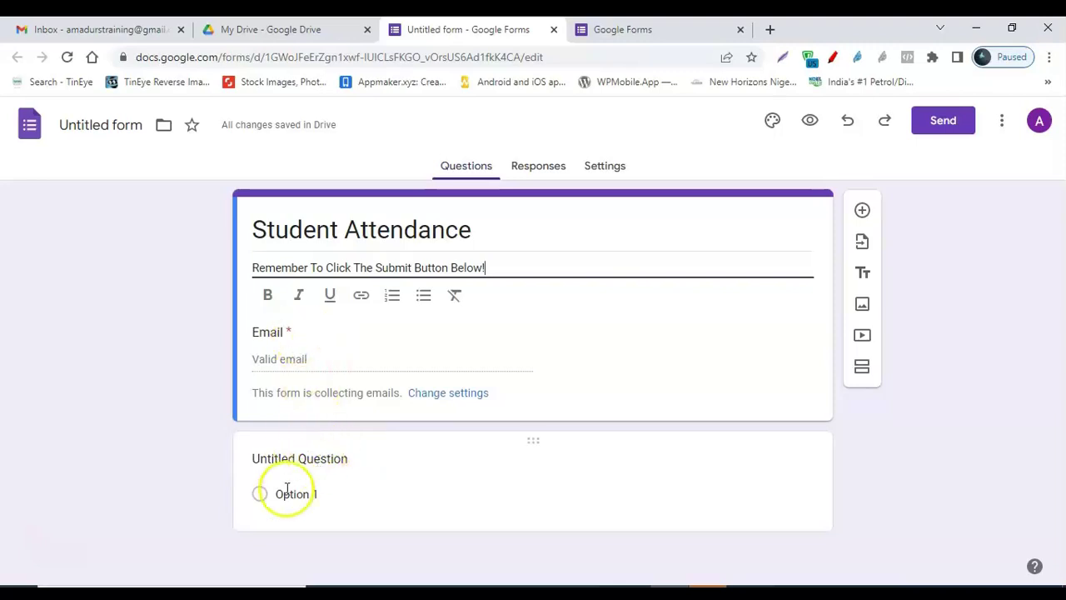
- Add a new multiple-choice question directly below the form header
{"action": "left_click", "coordinate": [863, 211]}
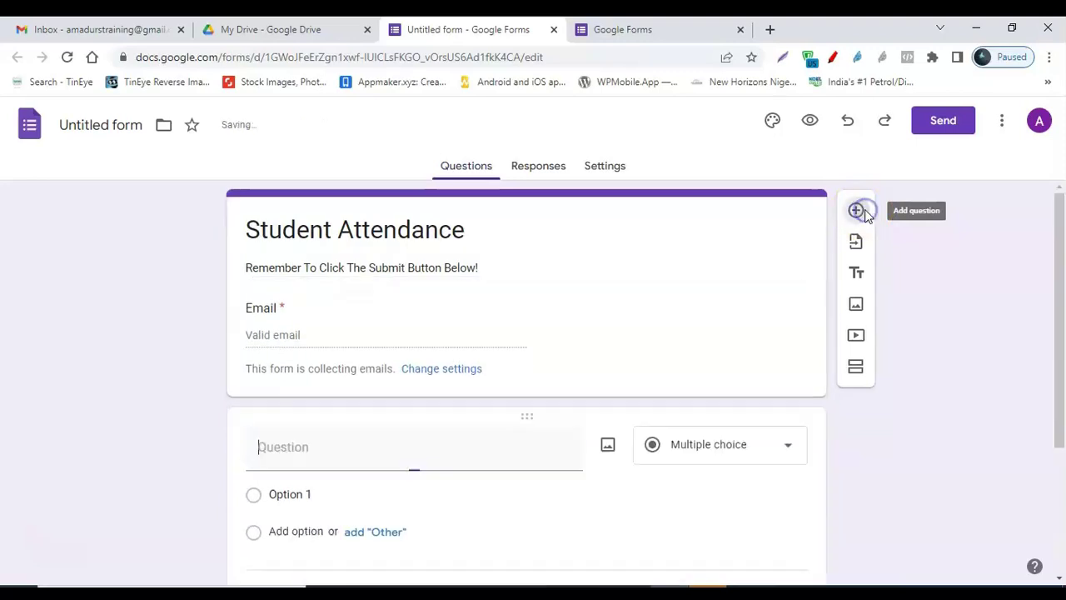
{"action": "scroll", "coordinate": [587, 379], "scroll_direction": "down", "scroll_amount": 3}
{"action": "scroll", "coordinate": [582, 377], "scroll_direction": "up", "scroll_amount": 3}
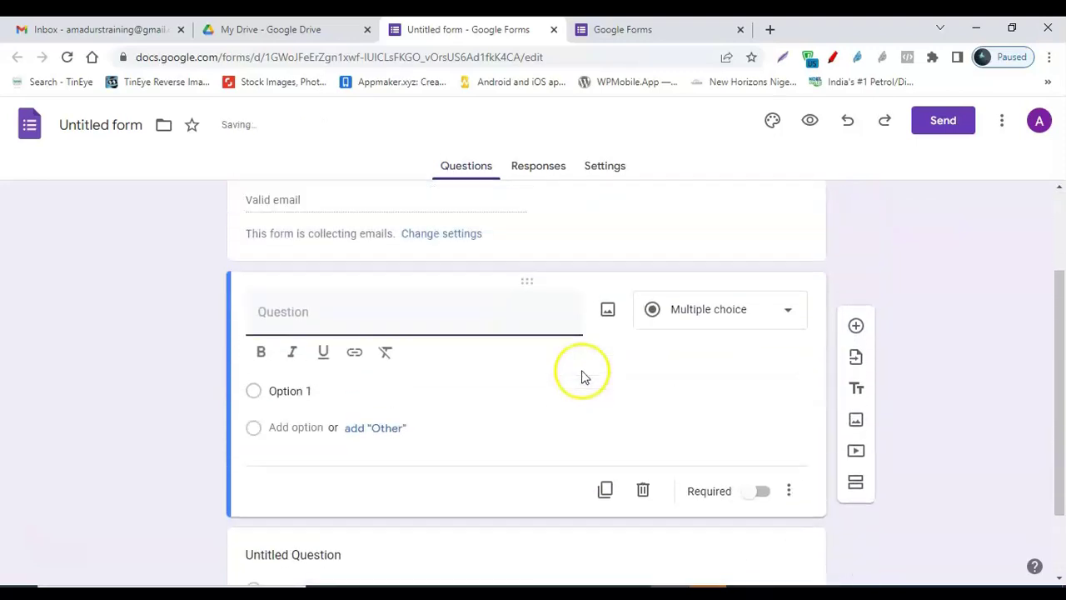
{"action": "left_click", "coordinate": [337, 332]}
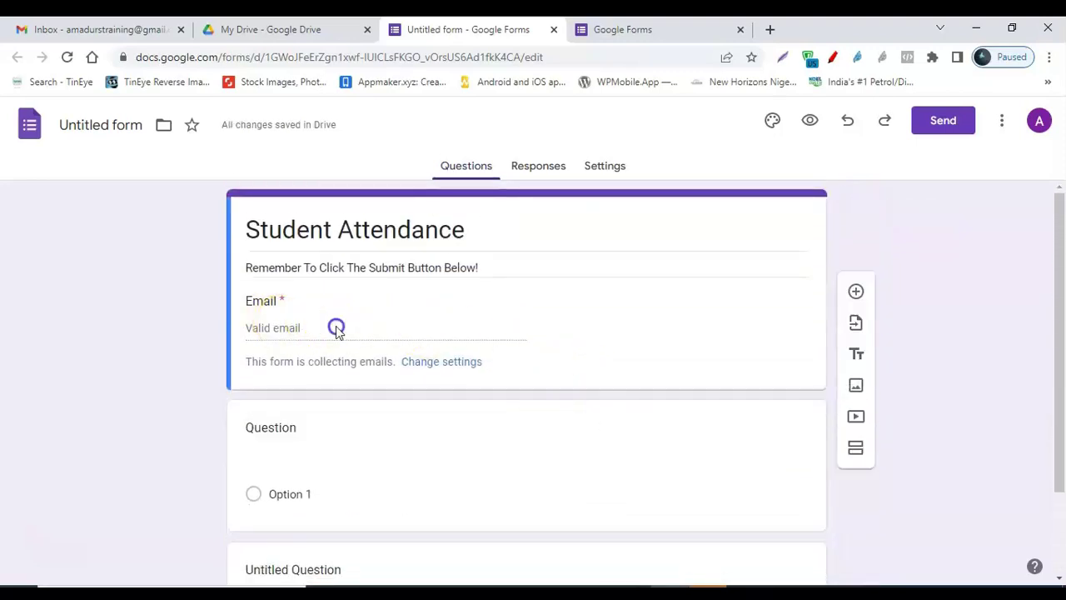
{"action": "left_click", "coordinate": [296, 323]}
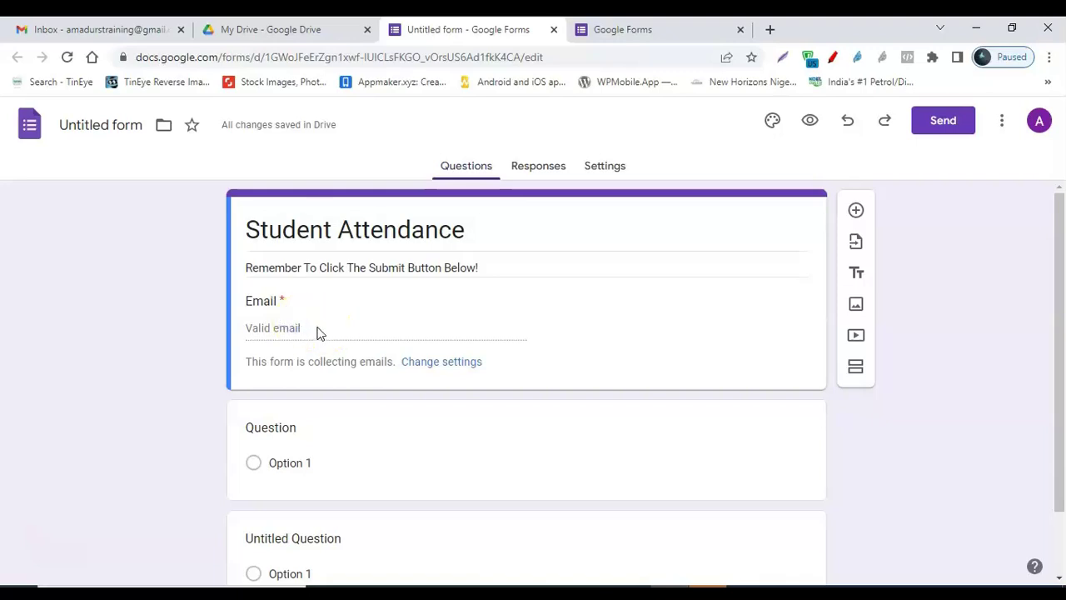
{"action": "left_click", "coordinate": [281, 326]}
{"action": "scroll", "coordinate": [374, 338], "scroll_direction": "down", "scroll_amount": 1}
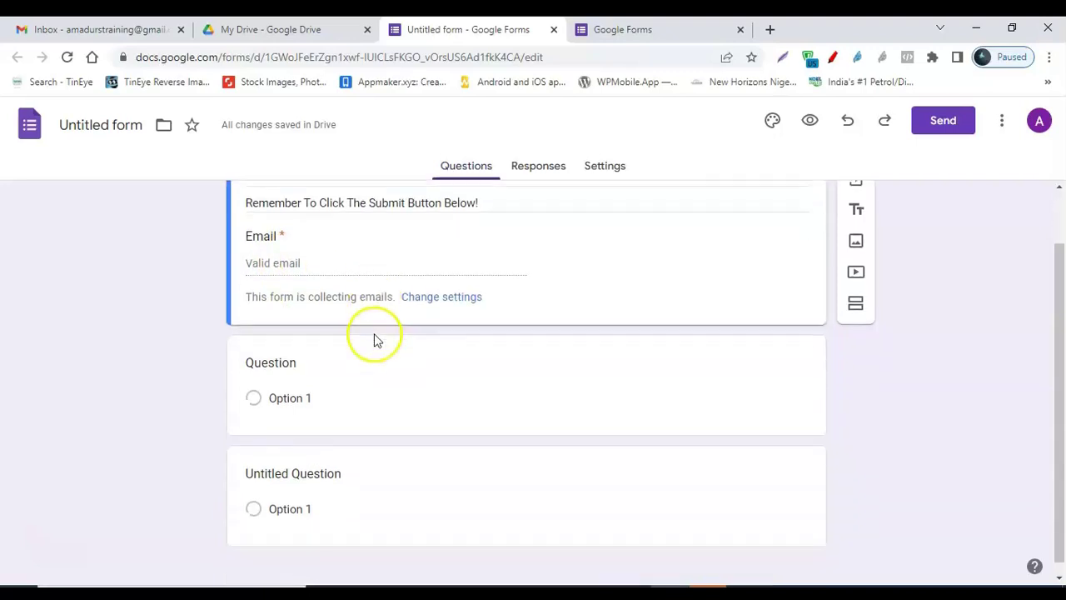
- Change the new question below the form header from multiple choice to the Short answer type
{"action": "left_click", "coordinate": [281, 358]}
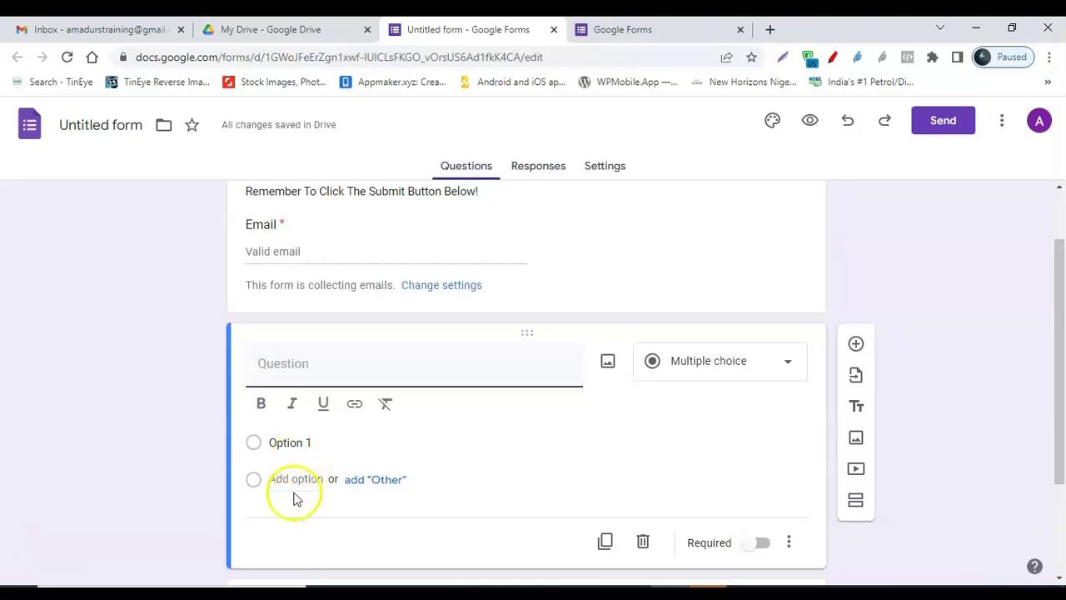
{"action": "left_click", "coordinate": [722, 376]}
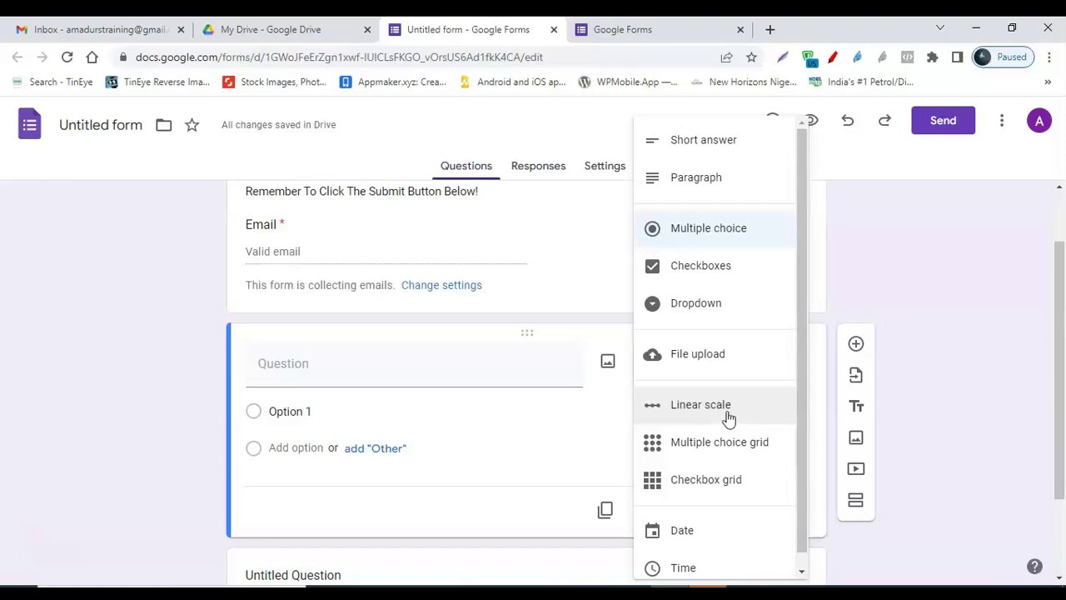
{"action": "scroll", "coordinate": [714, 518], "scroll_direction": "down", "scroll_amount": 1}
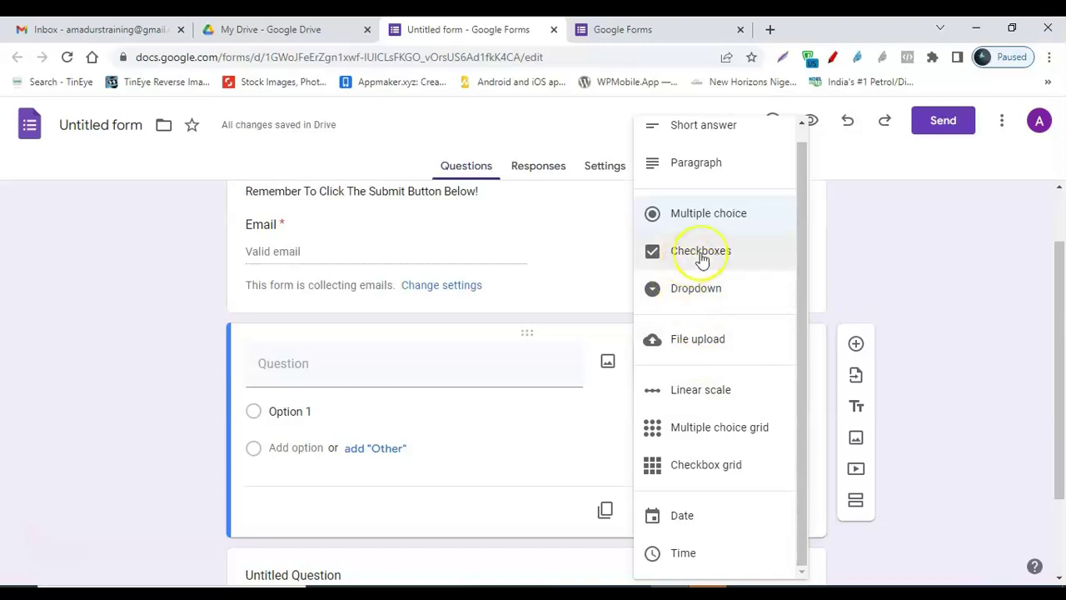
{"action": "left_click", "coordinate": [702, 129]}
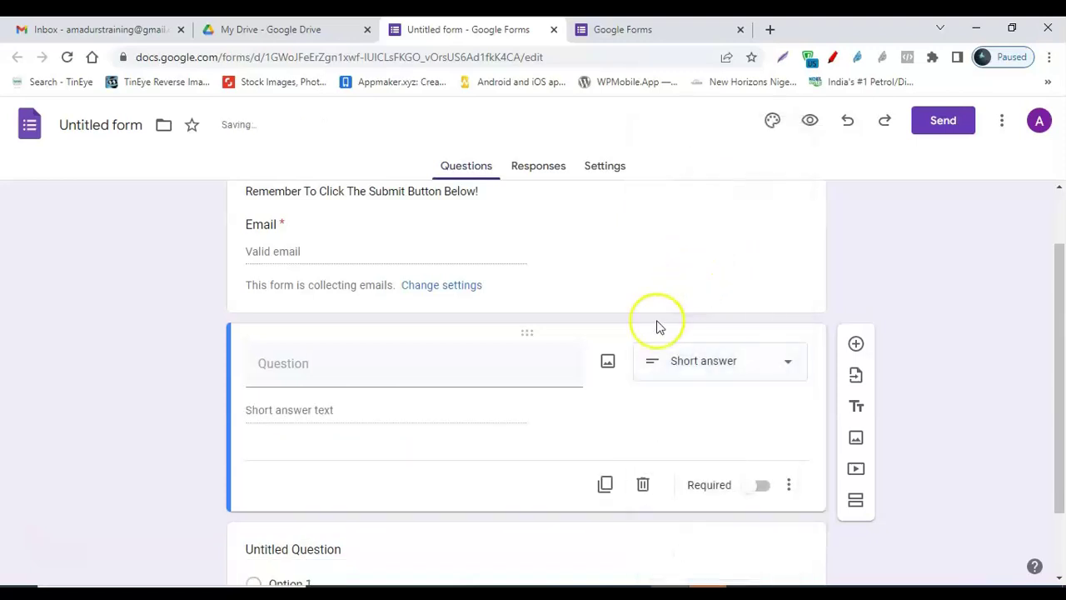
- Title the short answer question "Full Name" and make it required
{"action": "left_click", "coordinate": [342, 371]}
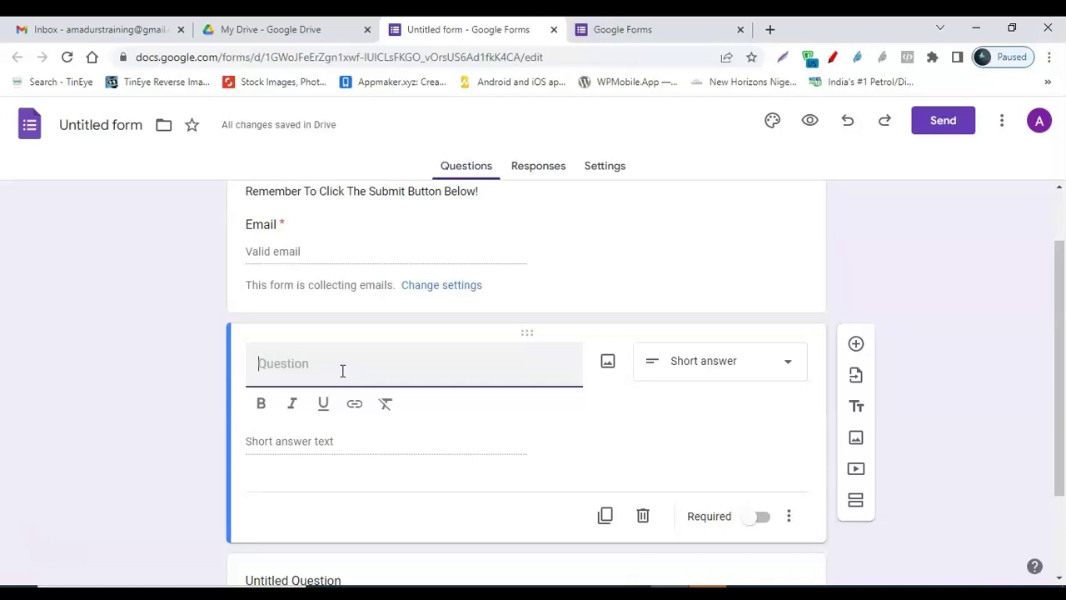
{"action": "type", "text": "Full Nma"}
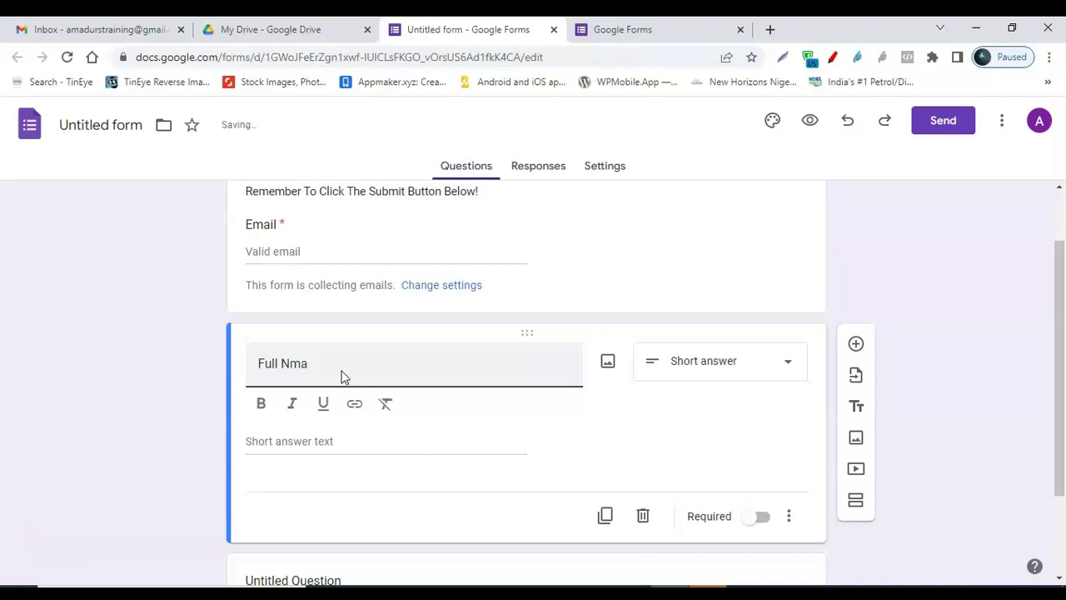
{"action": "key", "text": "BackSpace"}
{"action": "key", "text": "BackSpace"}
{"action": "type", "text": "ame"}
{"action": "left_click", "coordinate": [759, 521]}
{"action": "left_click", "coordinate": [760, 486]}
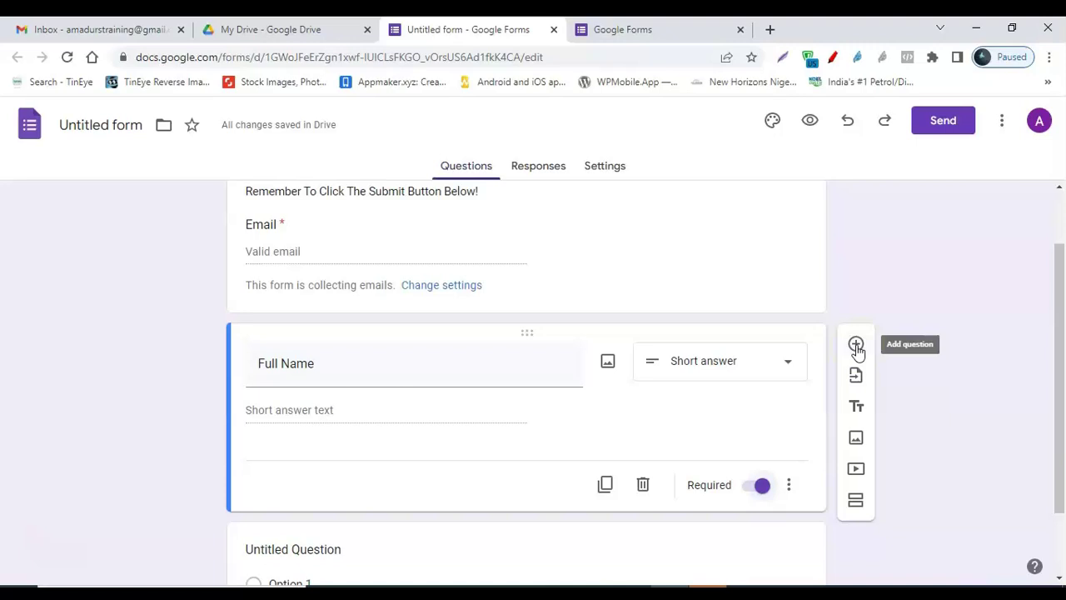
- Duplicate the "Full Name" question and retitle the copy "Last Name"
{"action": "left_click", "coordinate": [605, 485]}
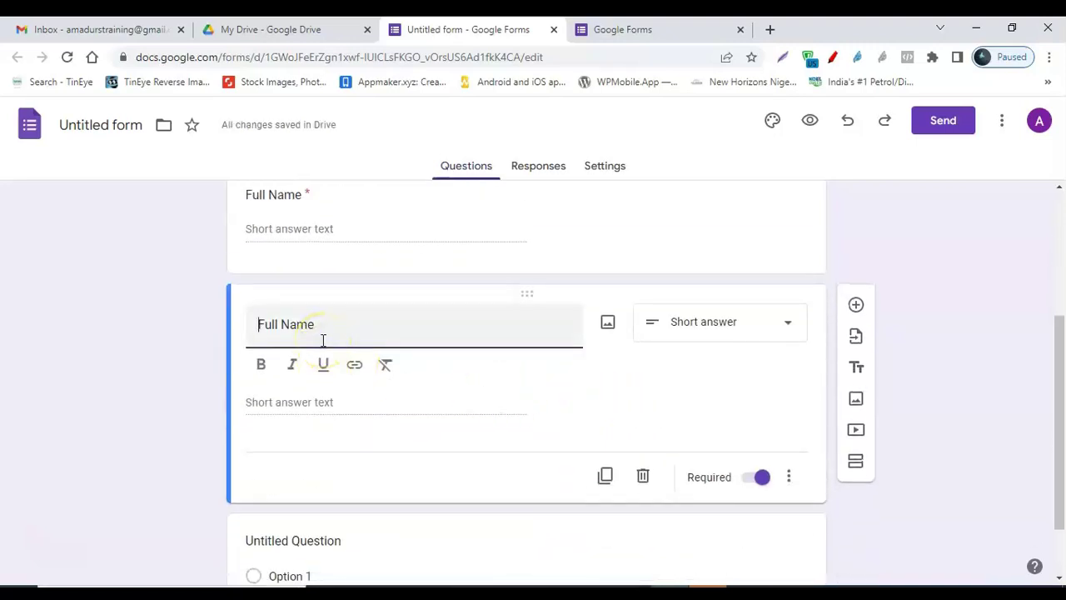
{"action": "key", "text": "ctrl+a"}
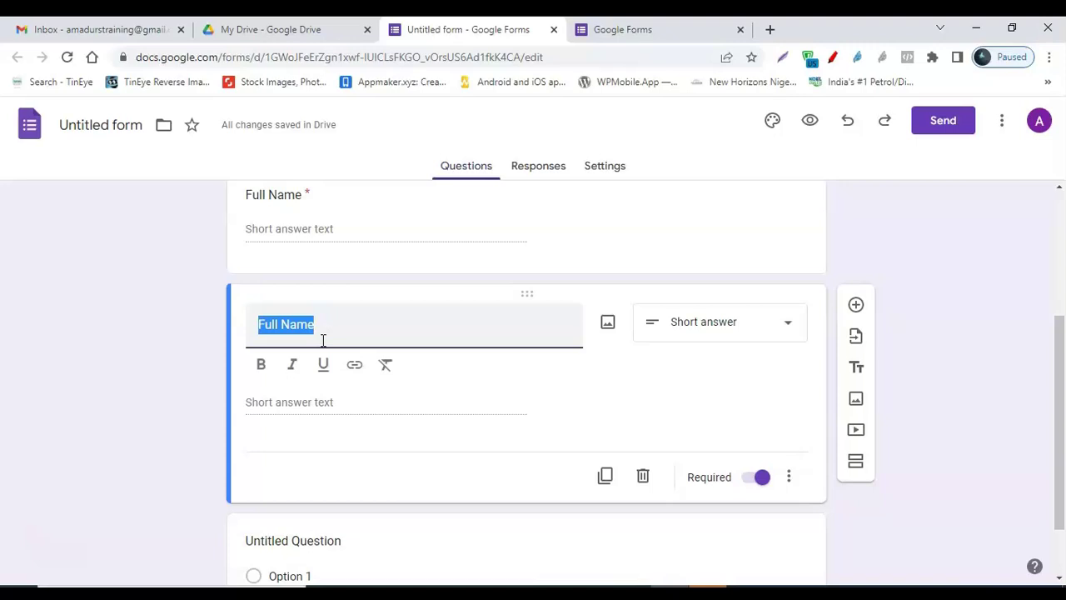
{"action": "type", "text": "Last"}
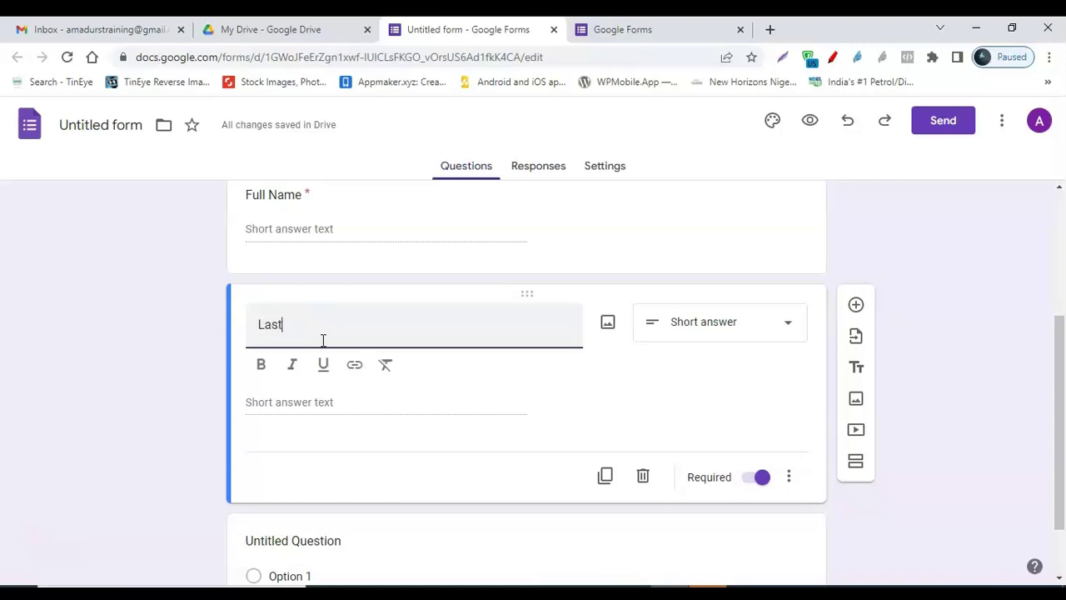
{"action": "type", "text": " Nma"}
{"action": "key", "text": "BackSpace"}
{"action": "key", "text": "BackSpace"}
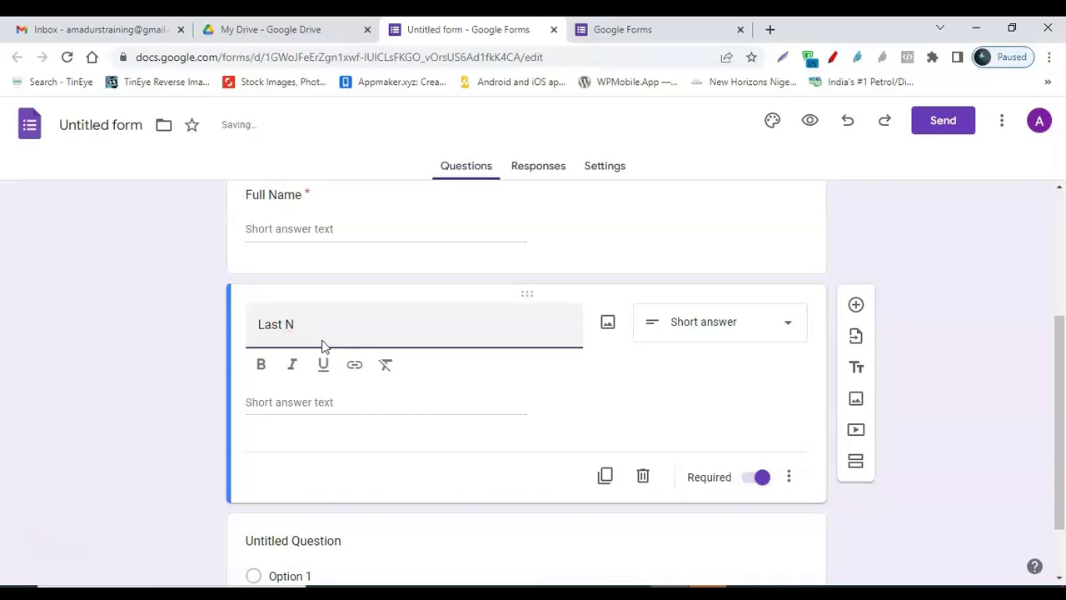
{"action": "type", "text": "ame"}
- Retitle the original "Full Name" question "First Name"
{"action": "scroll", "coordinate": [323, 339], "scroll_direction": "up", "scroll_amount": 3}
{"action": "left_click", "coordinate": [266, 351]}
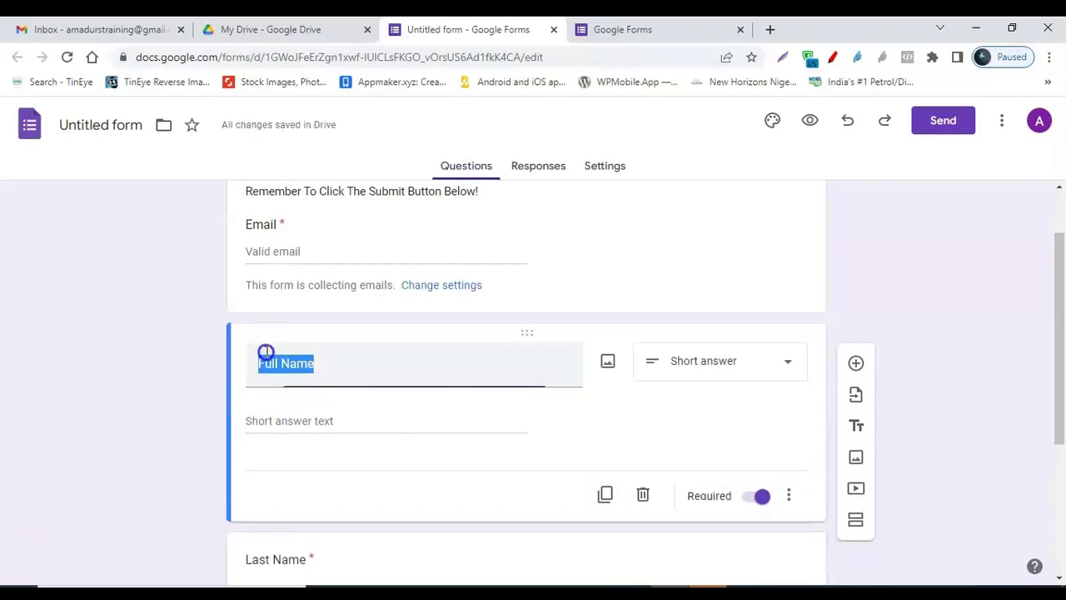
{"action": "key", "text": "End"}
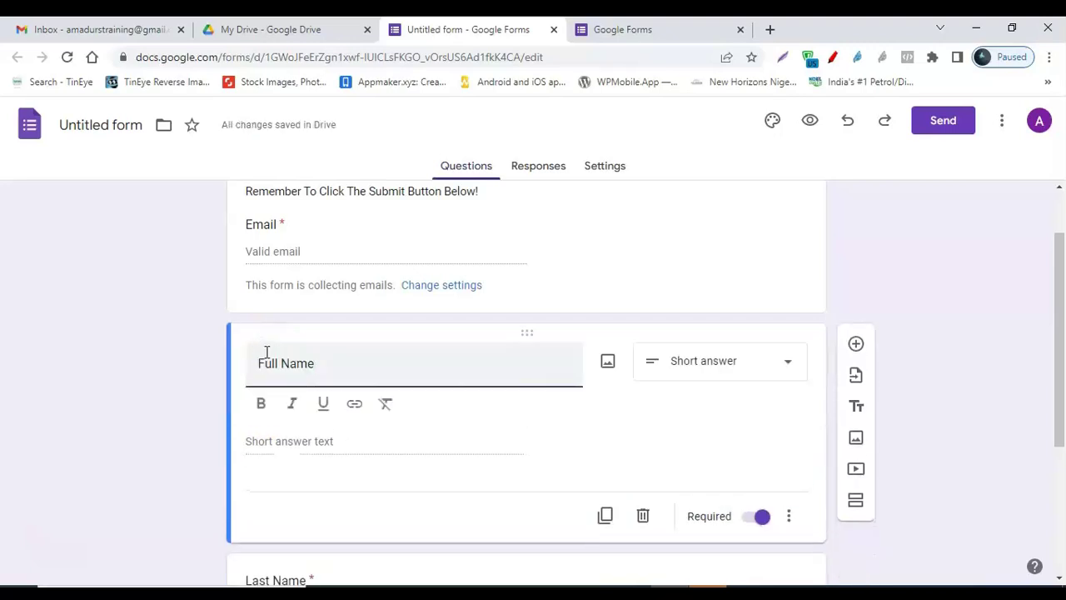
{"action": "key", "text": "BackSpace"}
{"action": "key", "text": "BackSpace"}
{"action": "key", "text": "BackSpace"}
{"action": "key", "text": "BackSpace"}
{"action": "type", "text": "i"}
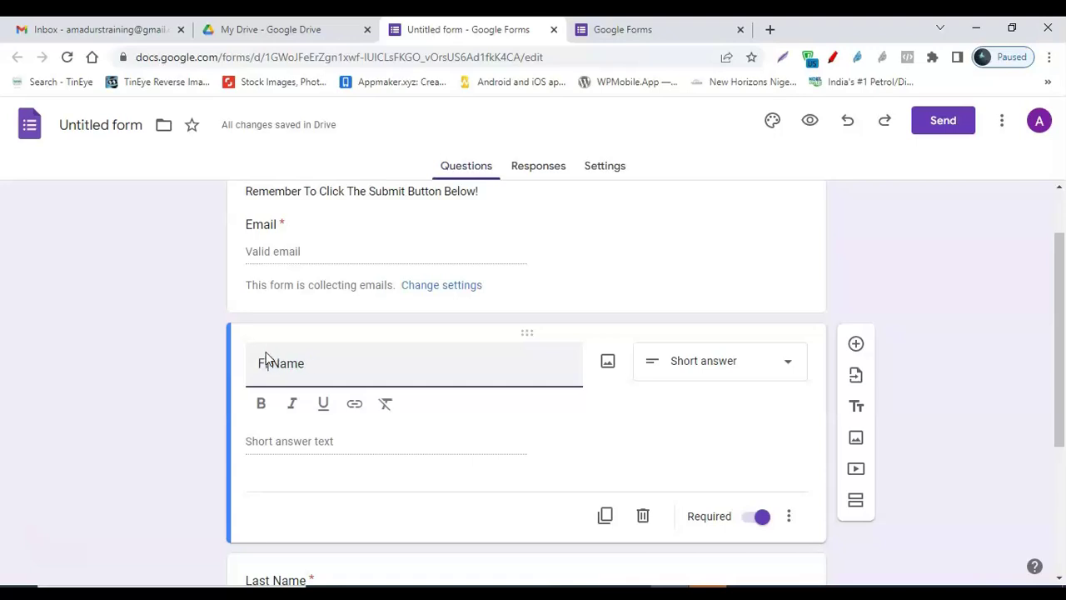
{"action": "type", "text": "rst"}
{"action": "scroll", "coordinate": [300, 374], "scroll_direction": "down", "scroll_amount": 1}
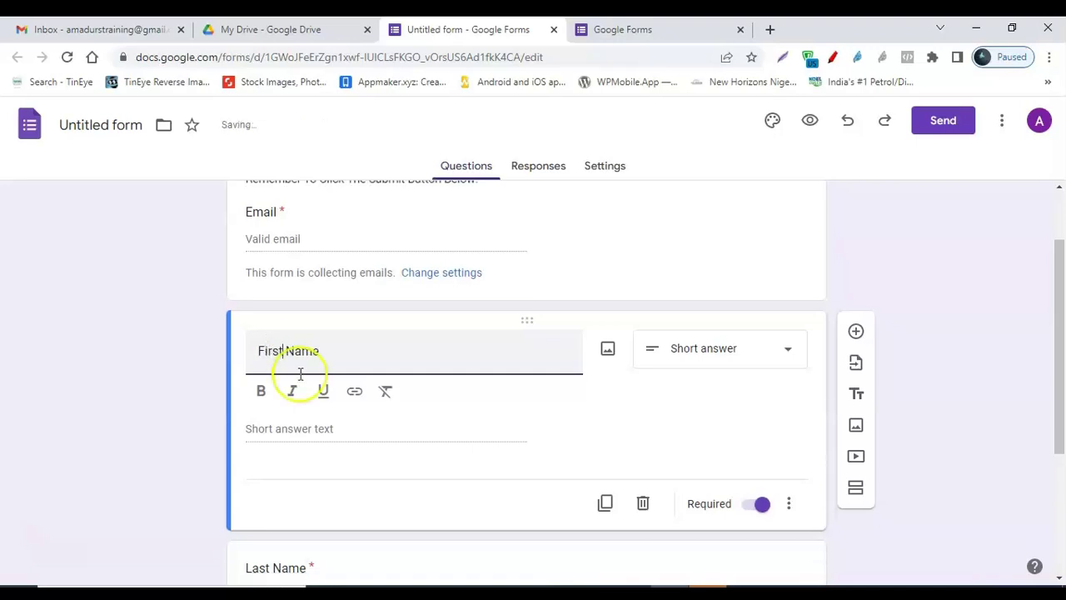
- Review the form's header, email field and name questions, checking their answer types and required settings
{"action": "scroll", "coordinate": [381, 248], "scroll_direction": "down", "scroll_amount": 3}
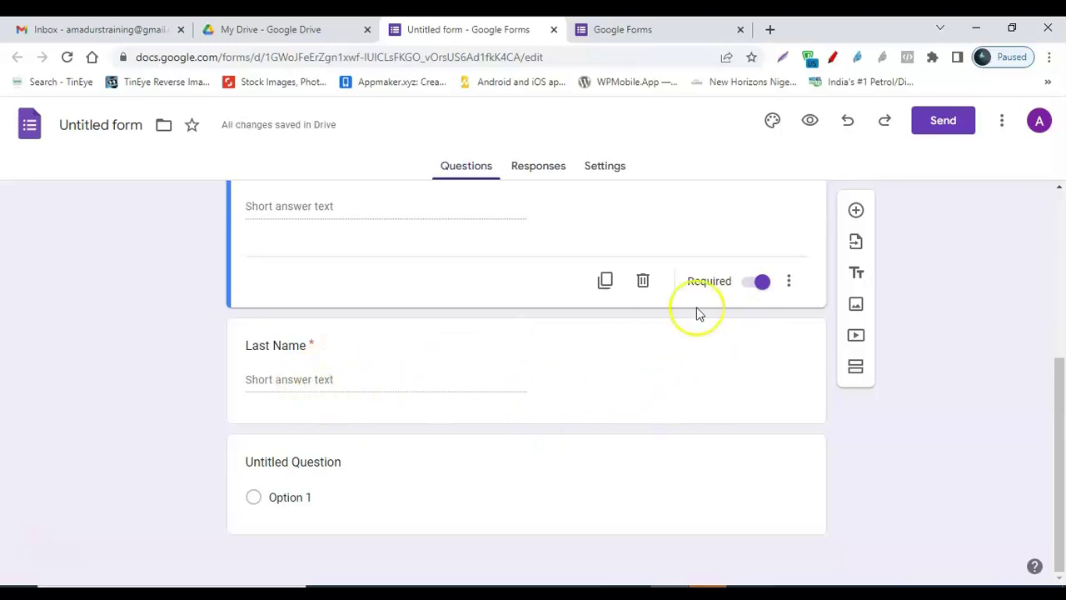
{"action": "left_click", "coordinate": [634, 378]}
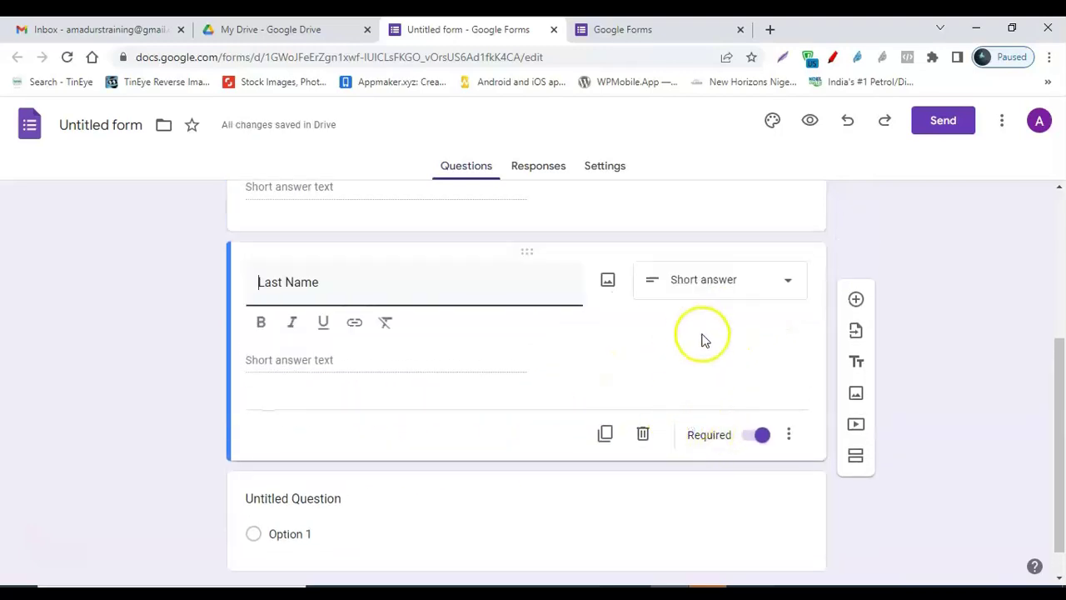
{"action": "scroll", "coordinate": [693, 305], "scroll_direction": "up", "scroll_amount": 2}
{"action": "scroll", "coordinate": [718, 338], "scroll_direction": "down", "scroll_amount": 1}
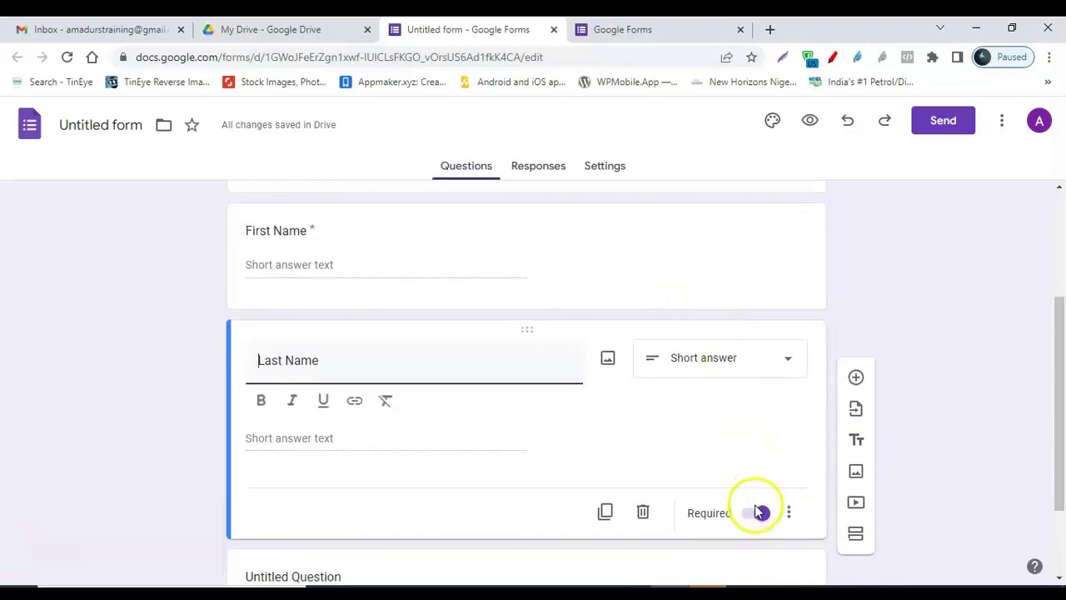
{"action": "scroll", "coordinate": [754, 487], "scroll_direction": "down", "scroll_amount": 2}
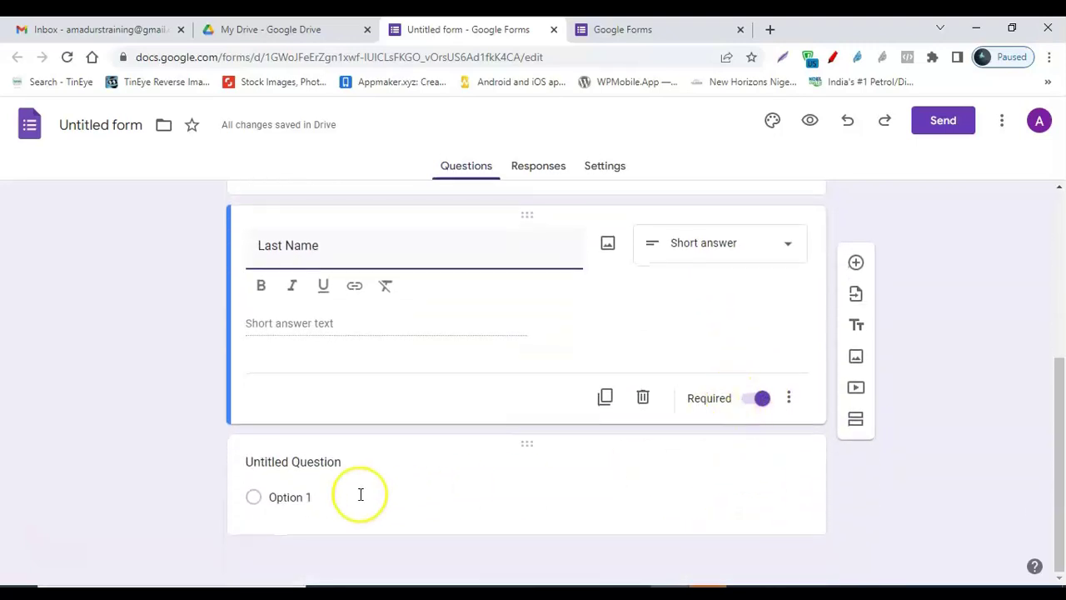
{"action": "scroll", "coordinate": [612, 340], "scroll_direction": "up", "scroll_amount": 4}
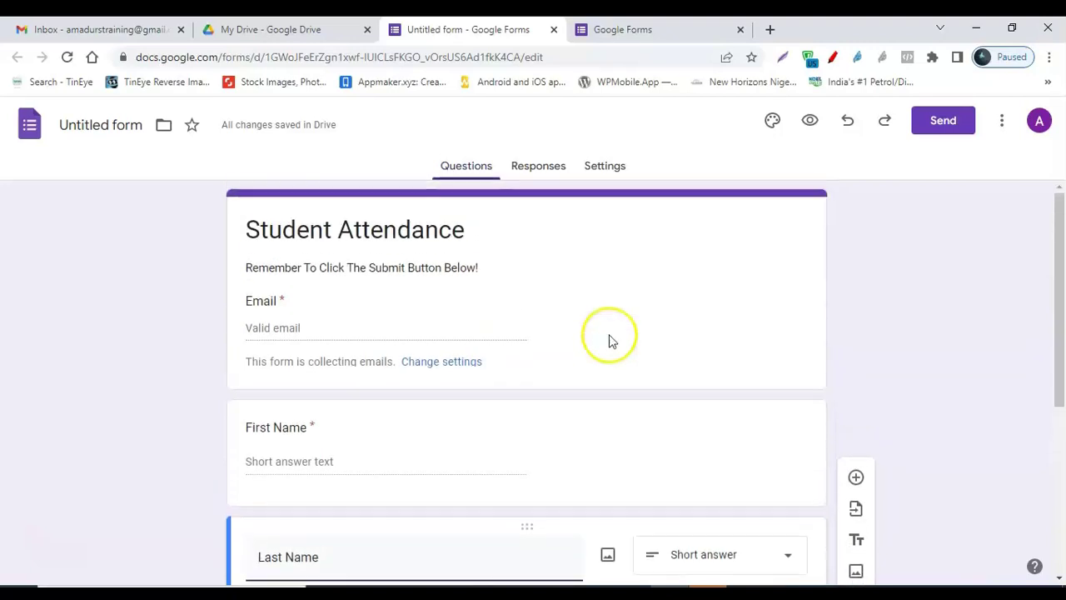
{"action": "scroll", "coordinate": [345, 326], "scroll_direction": "down", "scroll_amount": 2}
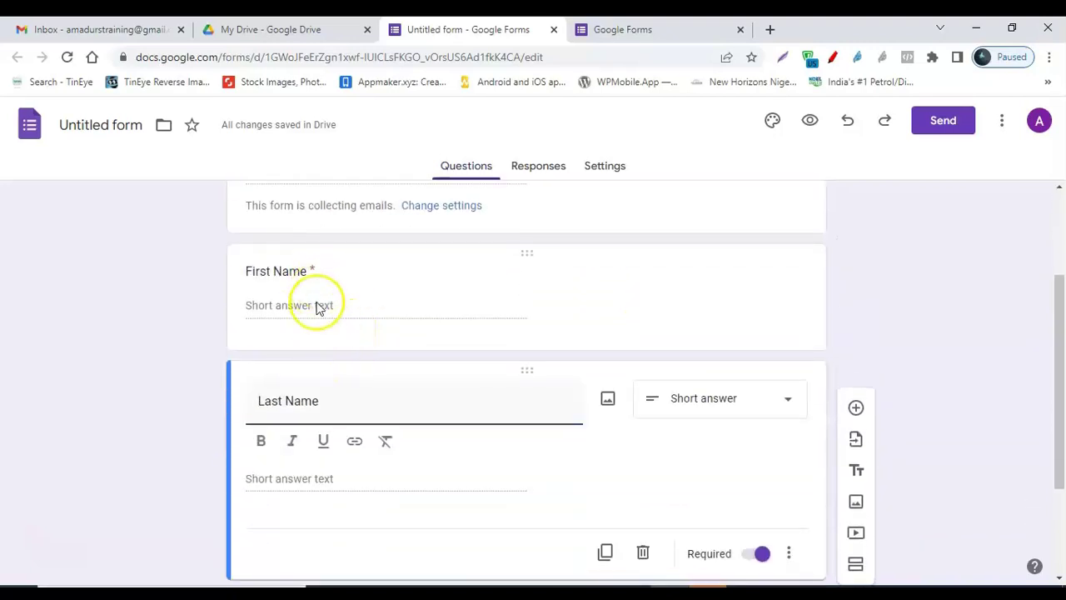
{"action": "scroll", "coordinate": [376, 412], "scroll_direction": "up", "scroll_amount": 2}
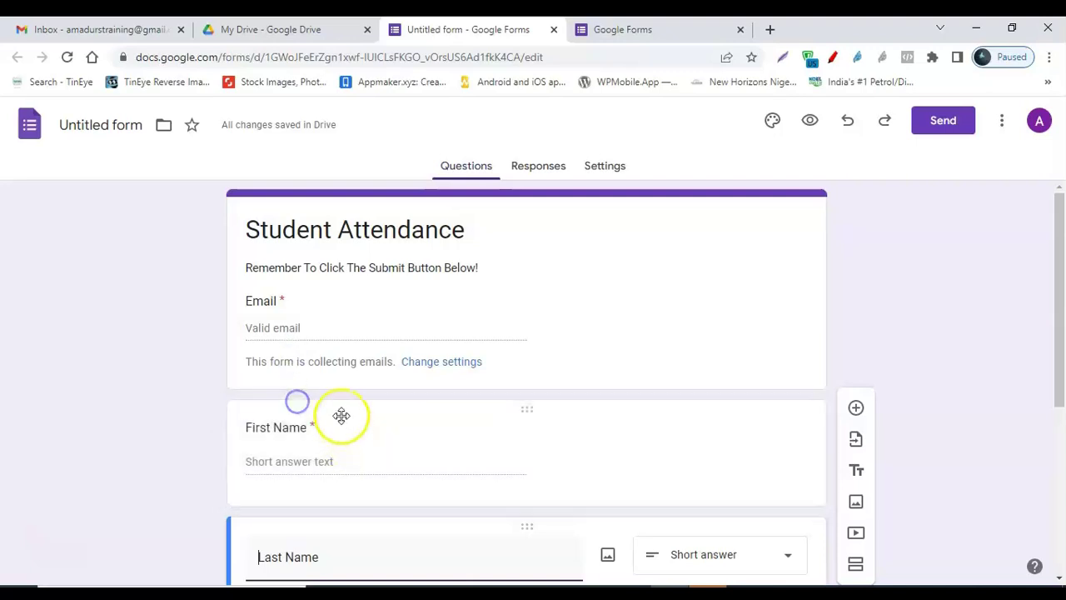
{"action": "left_click", "coordinate": [329, 326]}
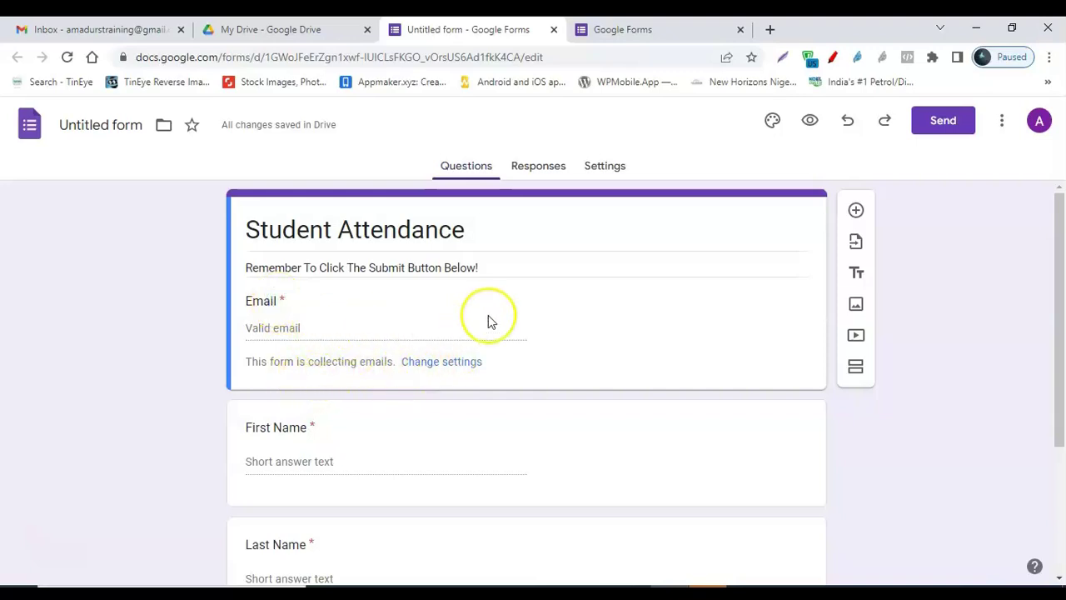
- Replace the title of the untitled question at the end of the form with "Phone Number"
{"action": "scroll", "coordinate": [445, 308], "scroll_direction": "down", "scroll_amount": 1}
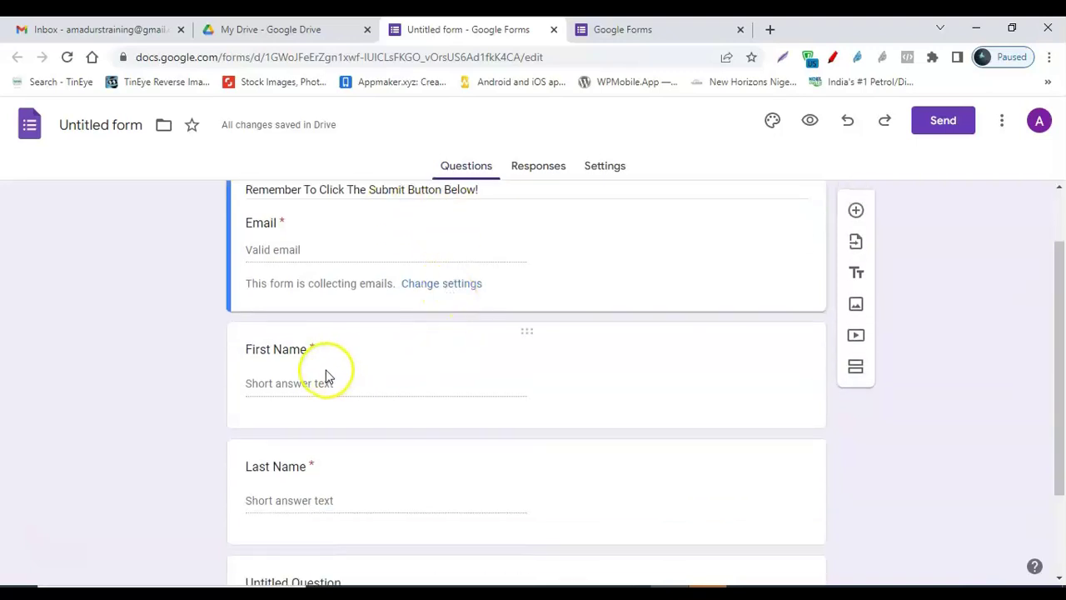
{"action": "scroll", "coordinate": [325, 376], "scroll_direction": "down", "scroll_amount": 2}
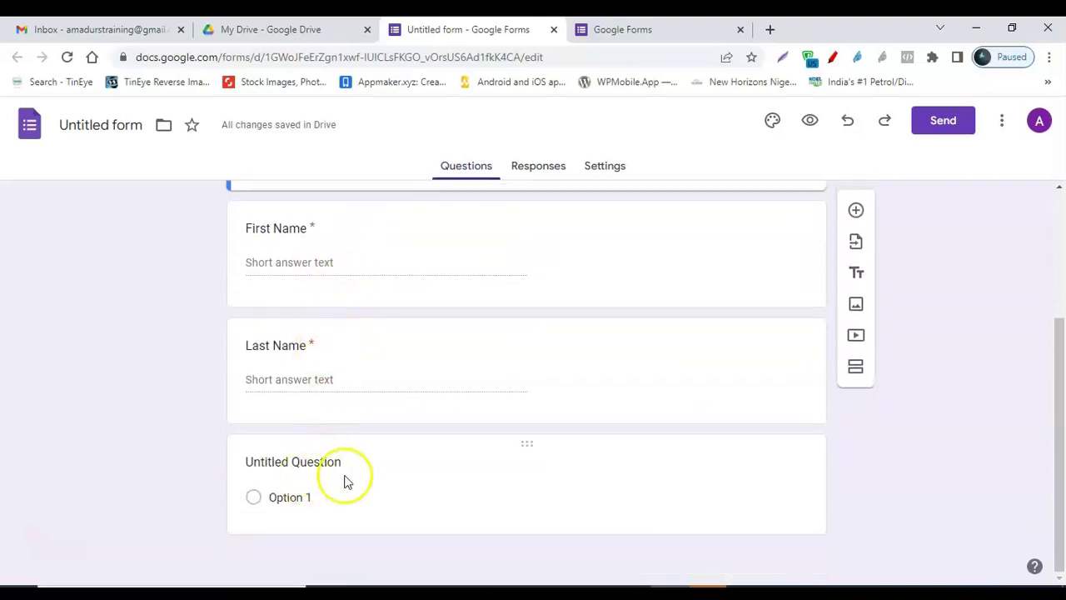
{"action": "left_click", "coordinate": [329, 463]}
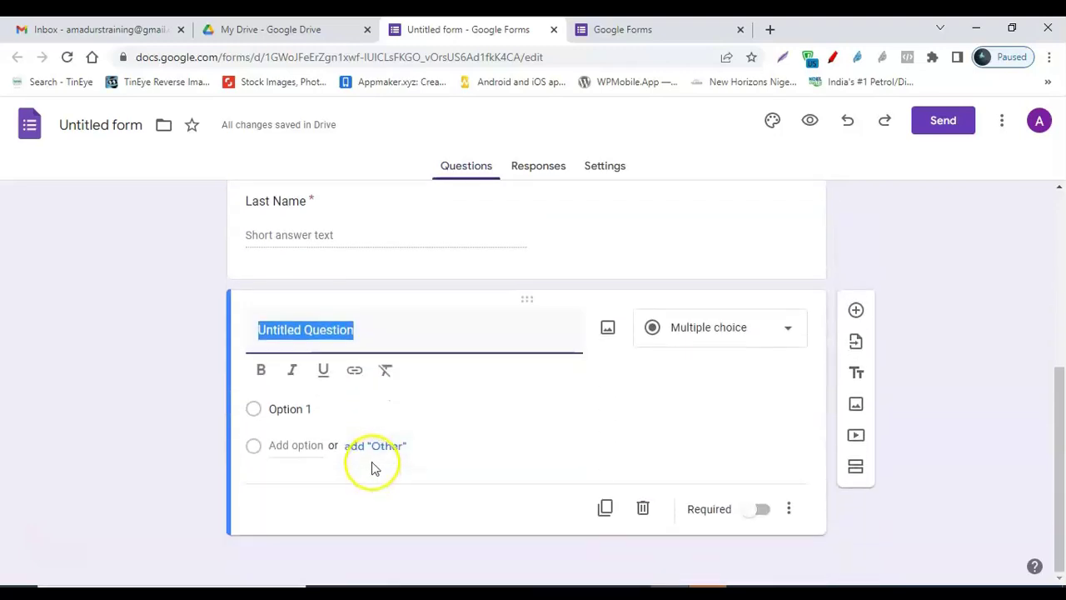
{"action": "type", "text": "Phone"}
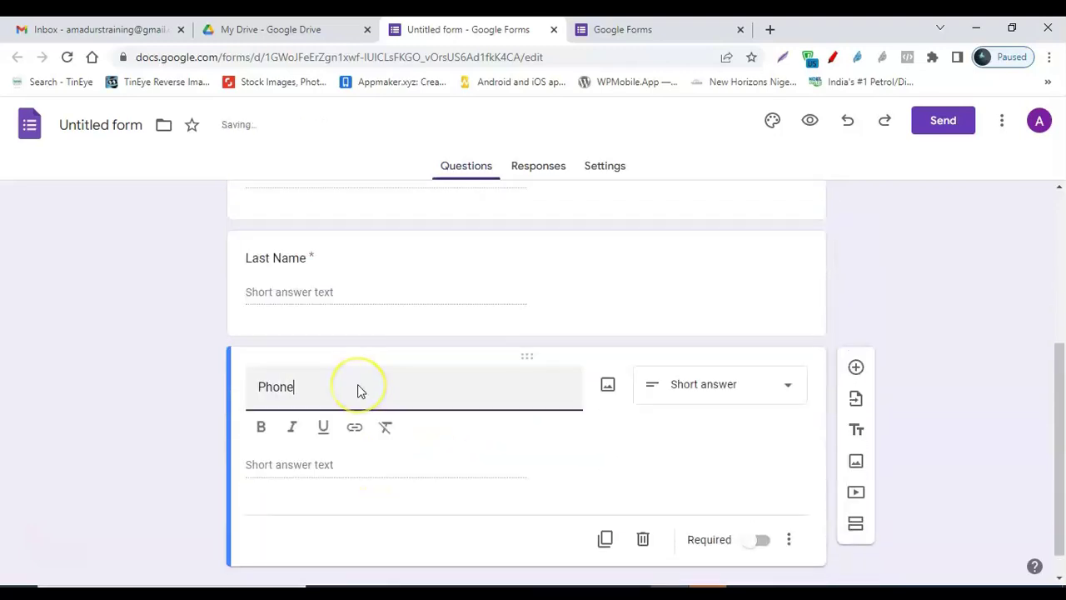
{"action": "type", "text": " Number"}
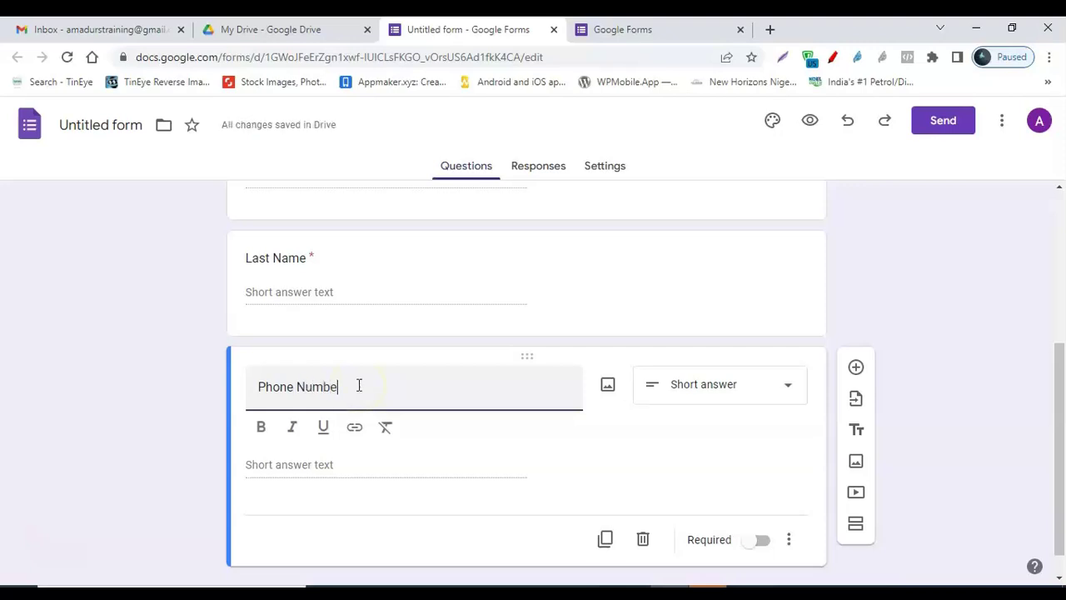
{"action": "left_click", "coordinate": [771, 387]}
{"action": "scroll", "coordinate": [752, 311], "scroll_direction": "down", "scroll_amount": 1}
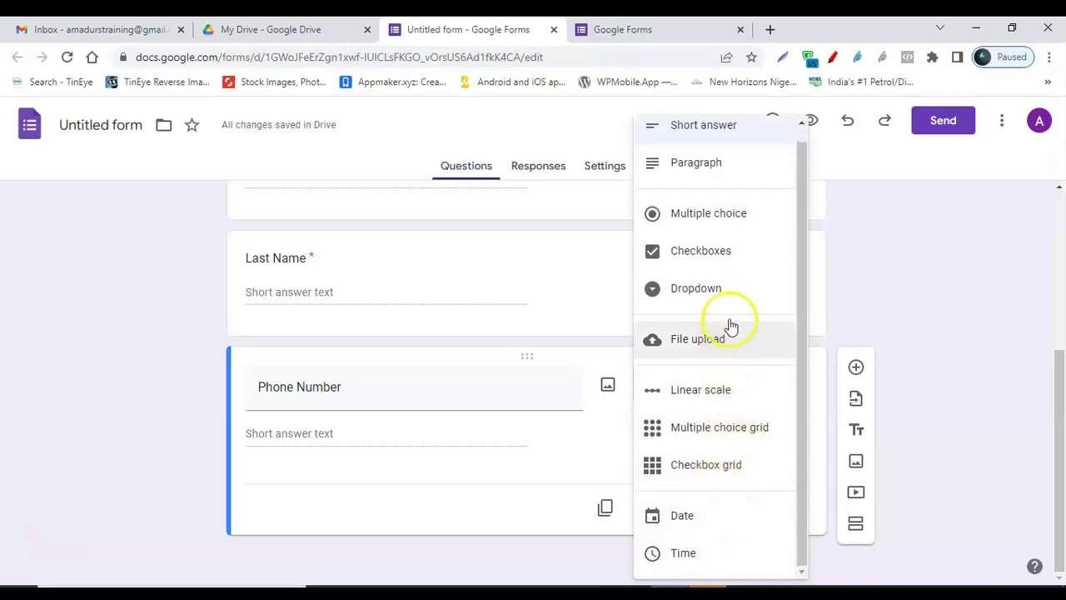
{"action": "scroll", "coordinate": [731, 275], "scroll_direction": "up", "scroll_amount": 1}
{"action": "left_click", "coordinate": [710, 172]}
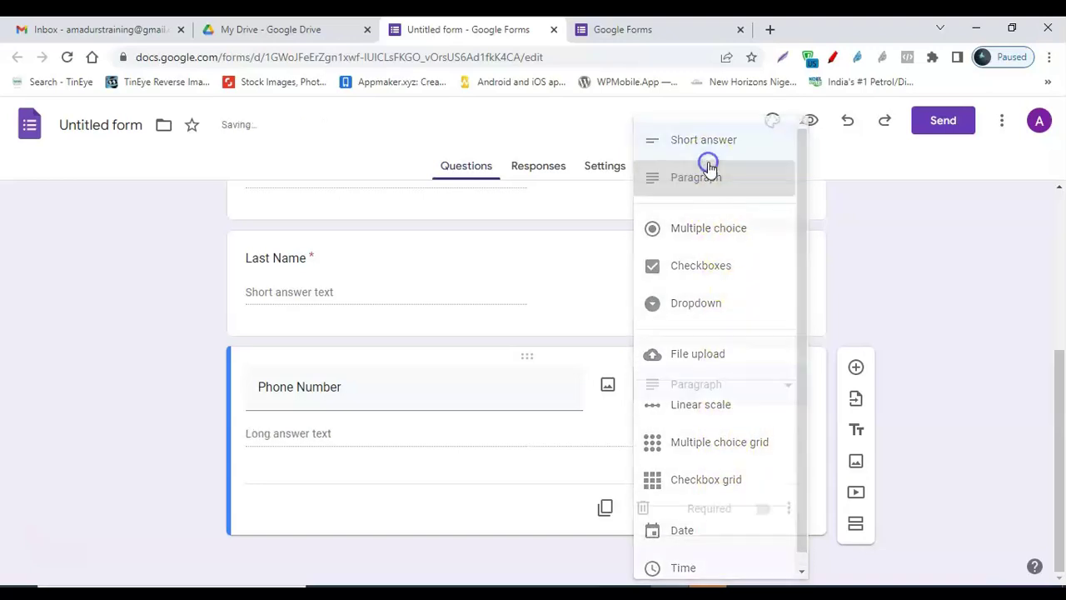
{"action": "left_click", "coordinate": [710, 381]}
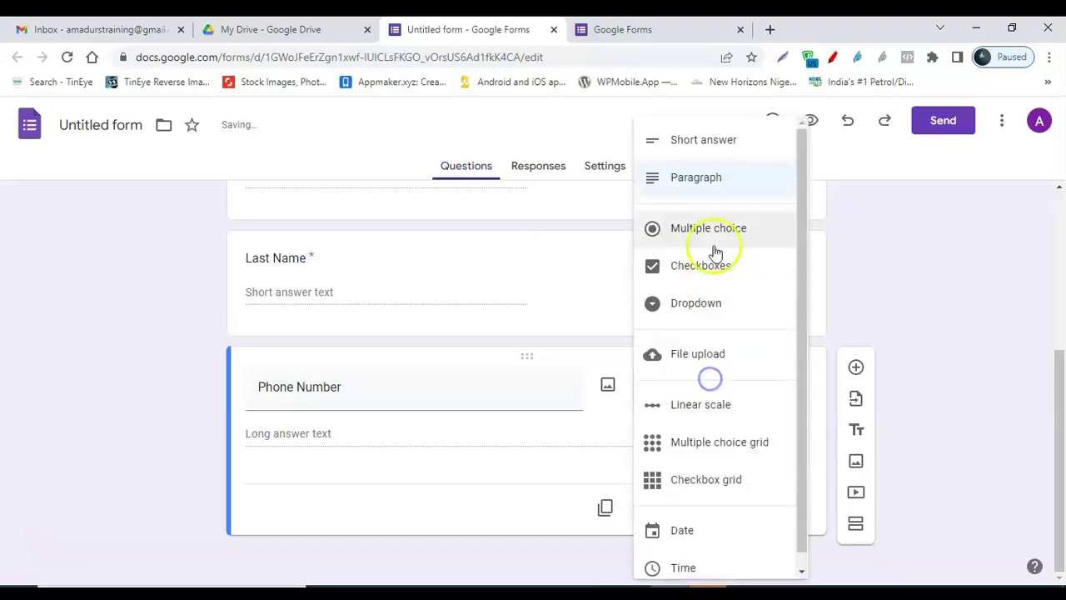
{"action": "left_click", "coordinate": [707, 140]}
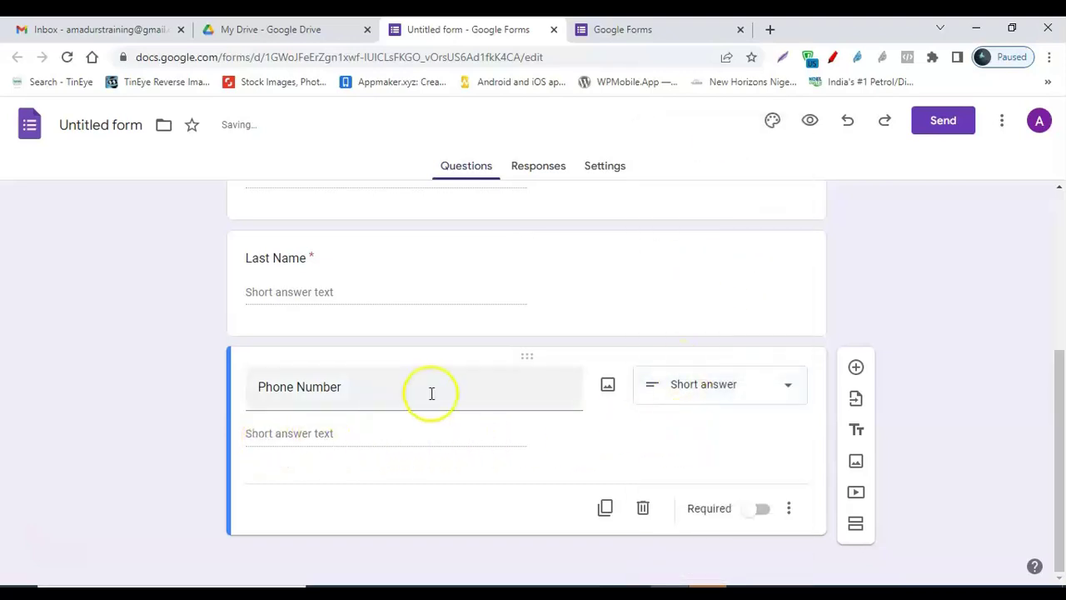
- Make the "Phone Number" question required and look over the form's questions
{"action": "left_click", "coordinate": [760, 508]}
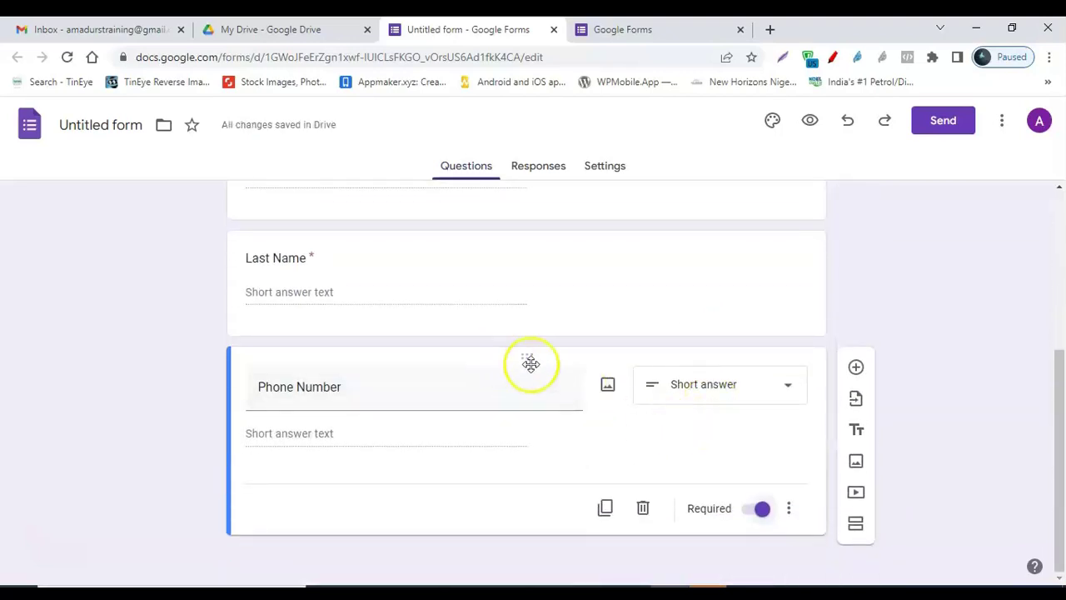
{"action": "scroll", "coordinate": [676, 333], "scroll_direction": "up", "scroll_amount": 4}
{"action": "scroll", "coordinate": [387, 333], "scroll_direction": "down", "scroll_amount": 4}
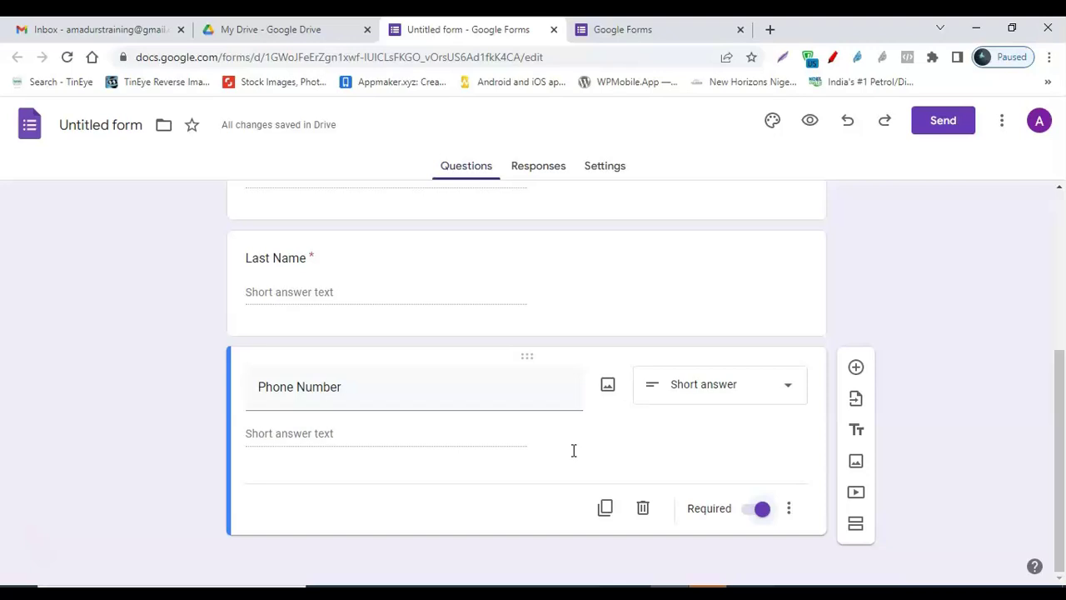
{"action": "scroll", "coordinate": [572, 450], "scroll_direction": "up", "scroll_amount": 3}
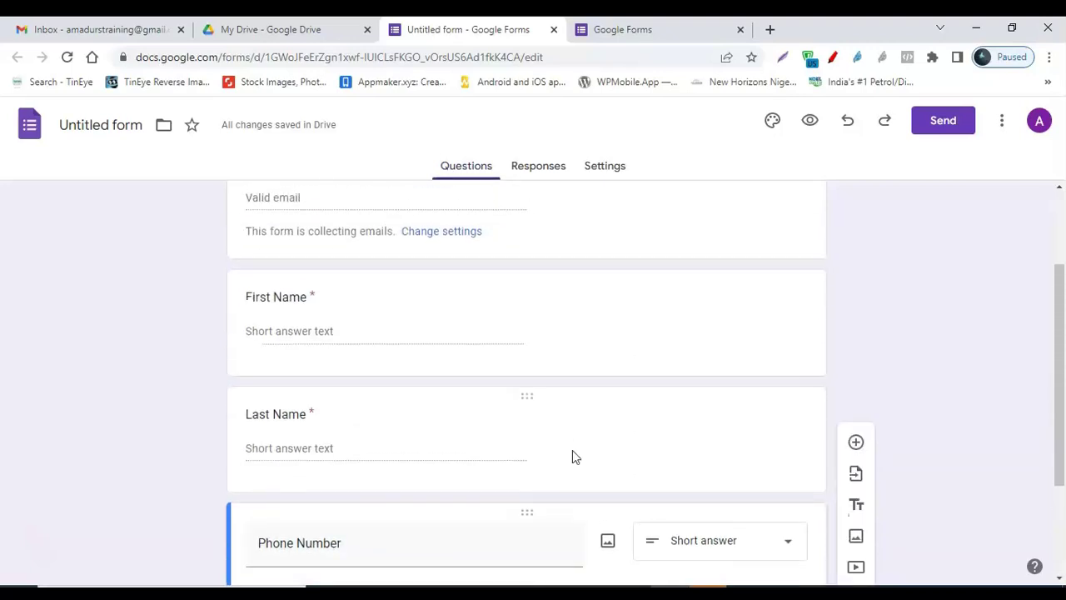
- Look over the form from its header and email field to the name and phone number questions
{"action": "scroll", "coordinate": [284, 307], "scroll_direction": "down", "scroll_amount": 3}
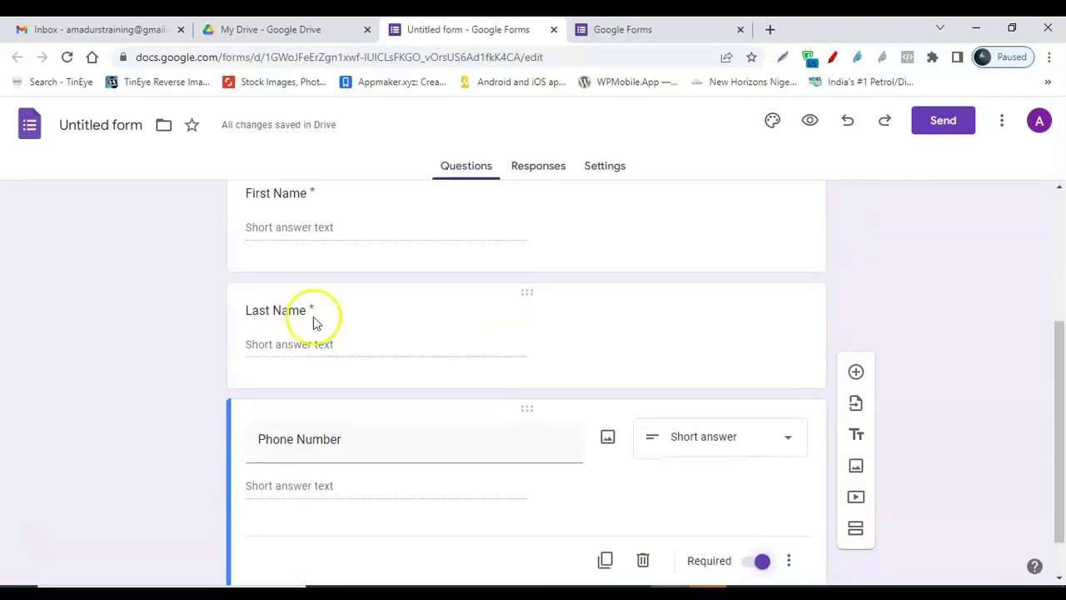
{"action": "scroll", "coordinate": [302, 319], "scroll_direction": "down", "scroll_amount": 1}
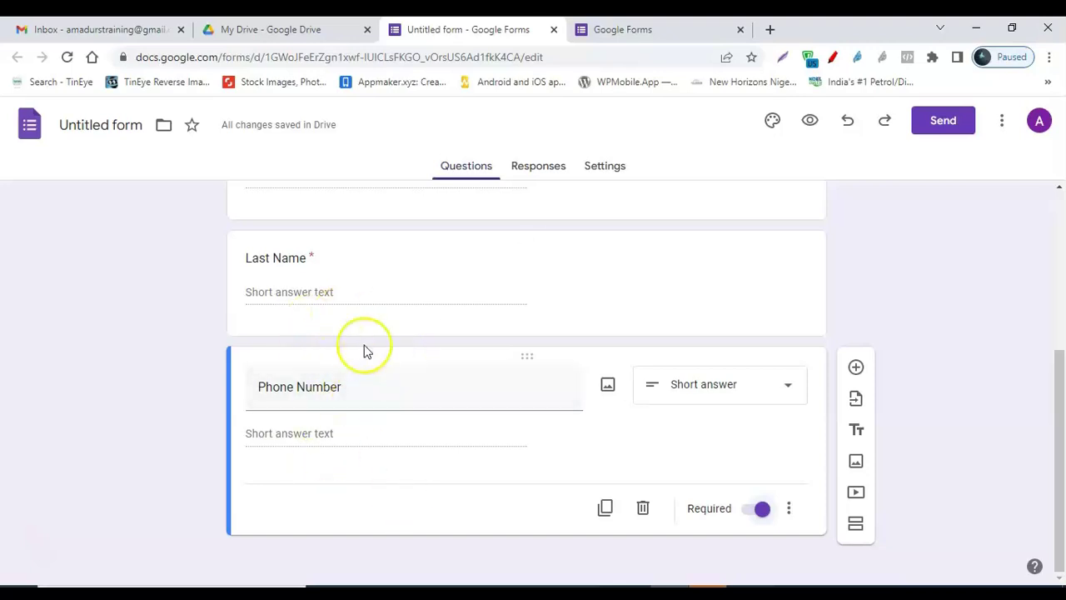
{"action": "scroll", "coordinate": [635, 406], "scroll_direction": "up", "scroll_amount": 4}
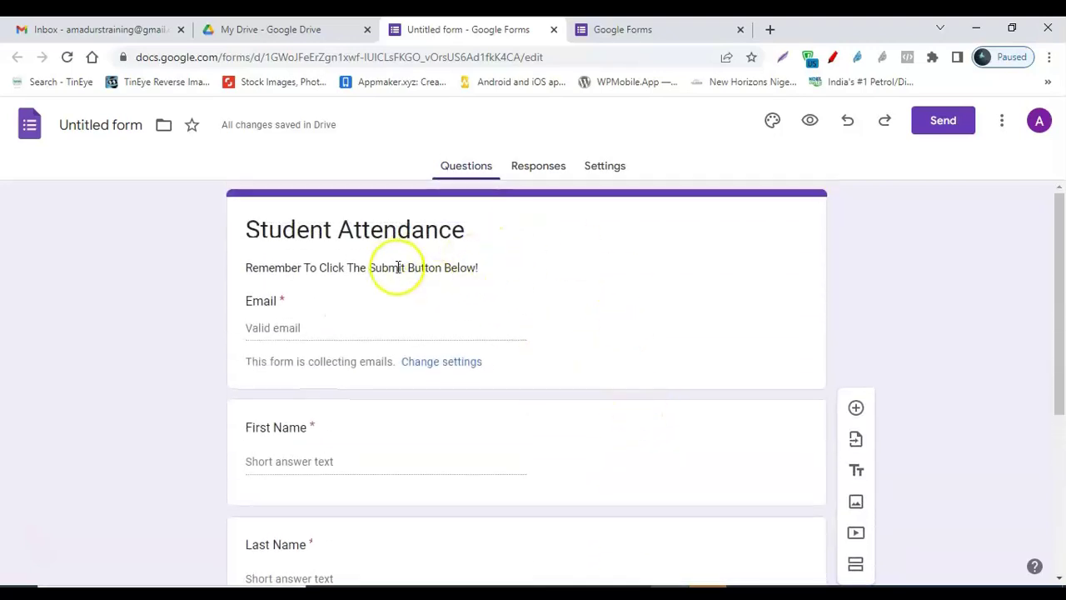
{"action": "scroll", "coordinate": [392, 333], "scroll_direction": "down", "scroll_amount": 4}
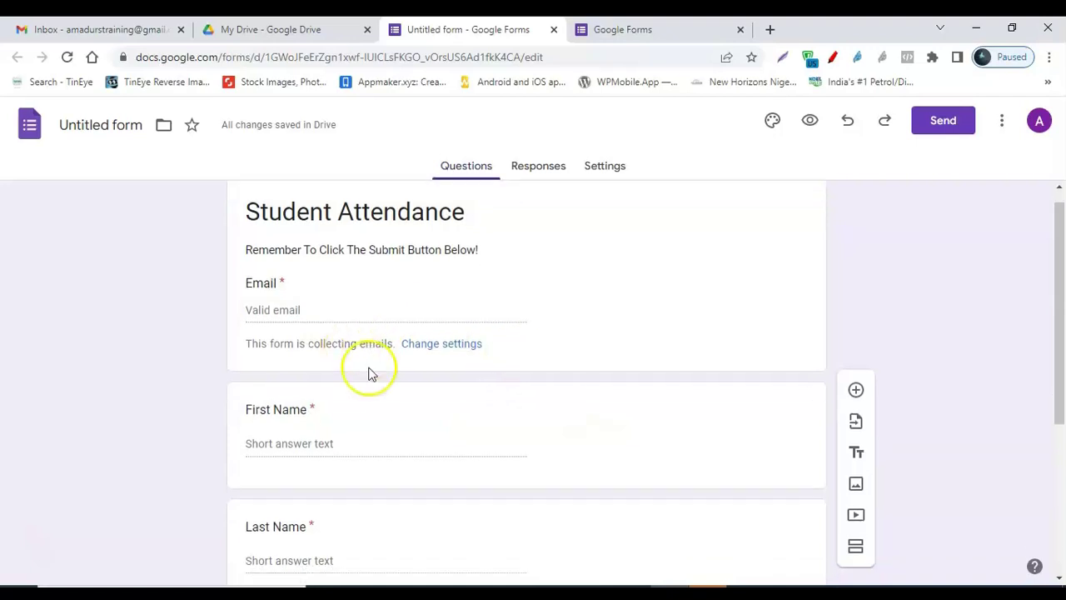
{"action": "scroll", "coordinate": [483, 362], "scroll_direction": "up", "scroll_amount": 5}
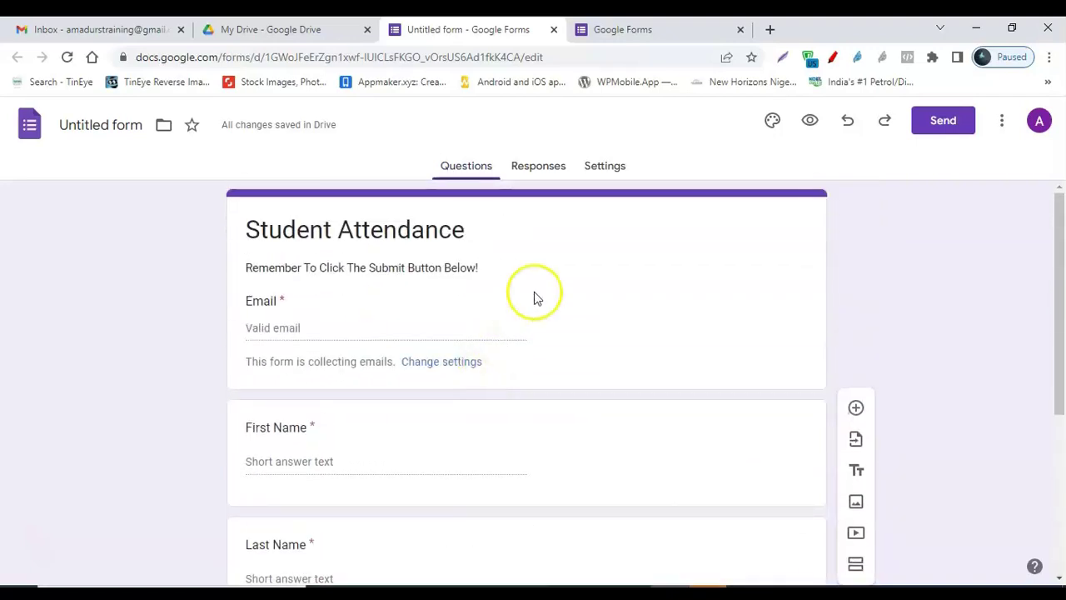
- Examine the form's responses page and its settings, including the quiz, responses, presentation and defaults sections
{"action": "left_click", "coordinate": [550, 167]}
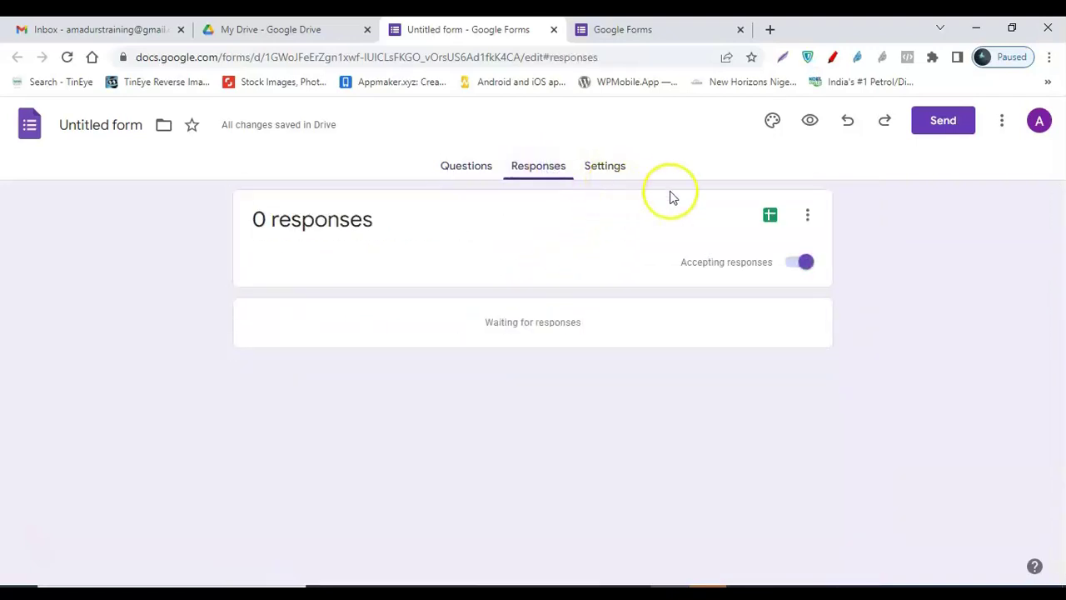
{"action": "left_click", "coordinate": [609, 167]}
{"action": "scroll", "coordinate": [506, 357], "scroll_direction": "down", "scroll_amount": 1}
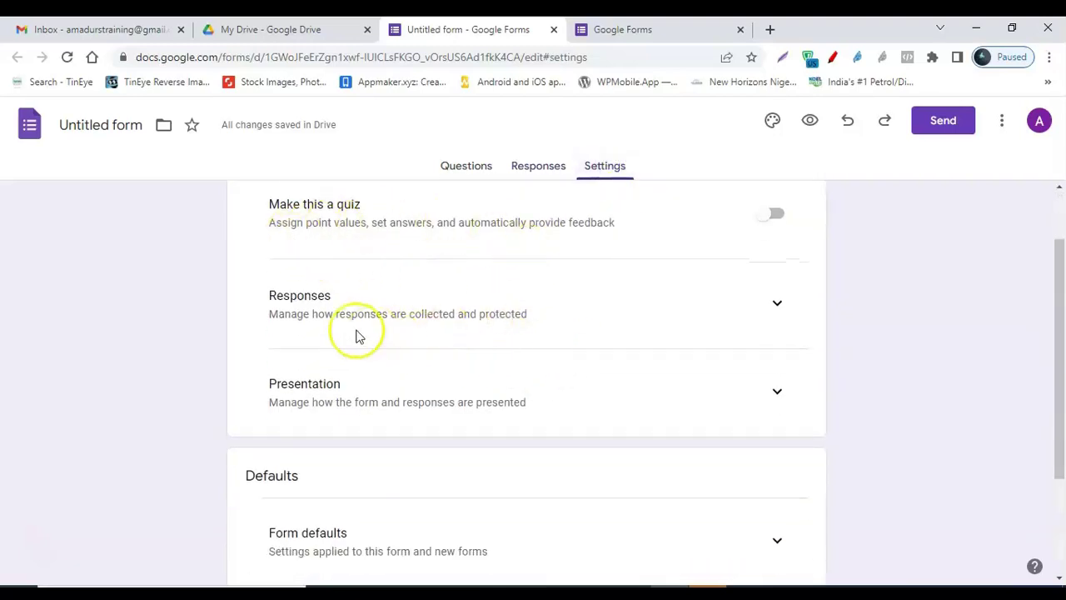
{"action": "scroll", "coordinate": [392, 374], "scroll_direction": "down", "scroll_amount": 2}
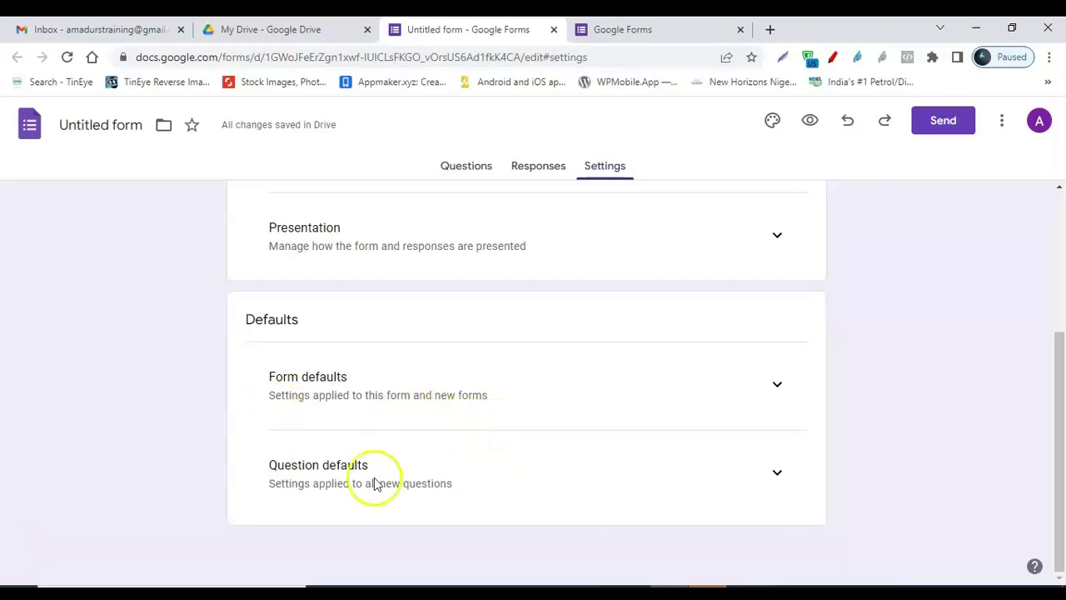
{"action": "scroll", "coordinate": [721, 389], "scroll_direction": "up", "scroll_amount": 1}
{"action": "scroll", "coordinate": [721, 389], "scroll_direction": "up", "scroll_amount": 2}
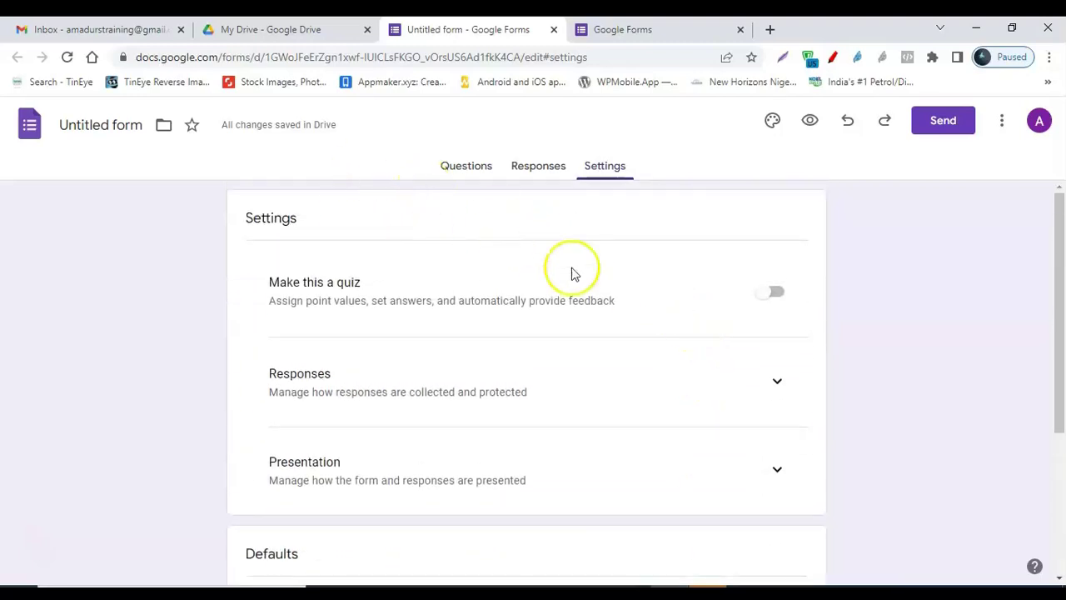
- Return to the form's questions and rename the untitled form file "Student Attendance" to match its title
{"action": "left_click", "coordinate": [467, 166]}
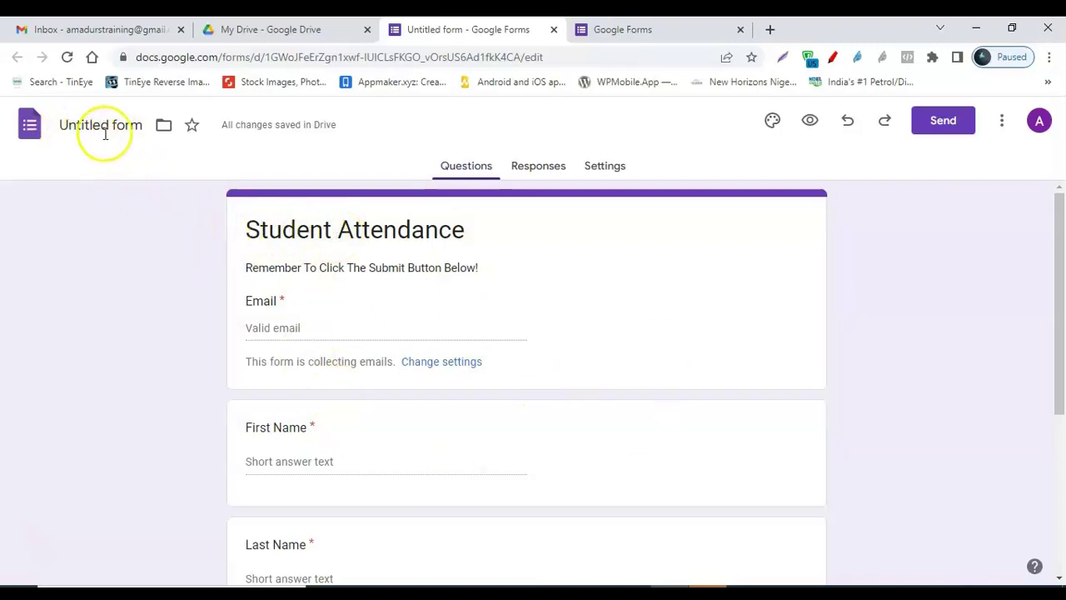
{"action": "left_click", "coordinate": [320, 231]}
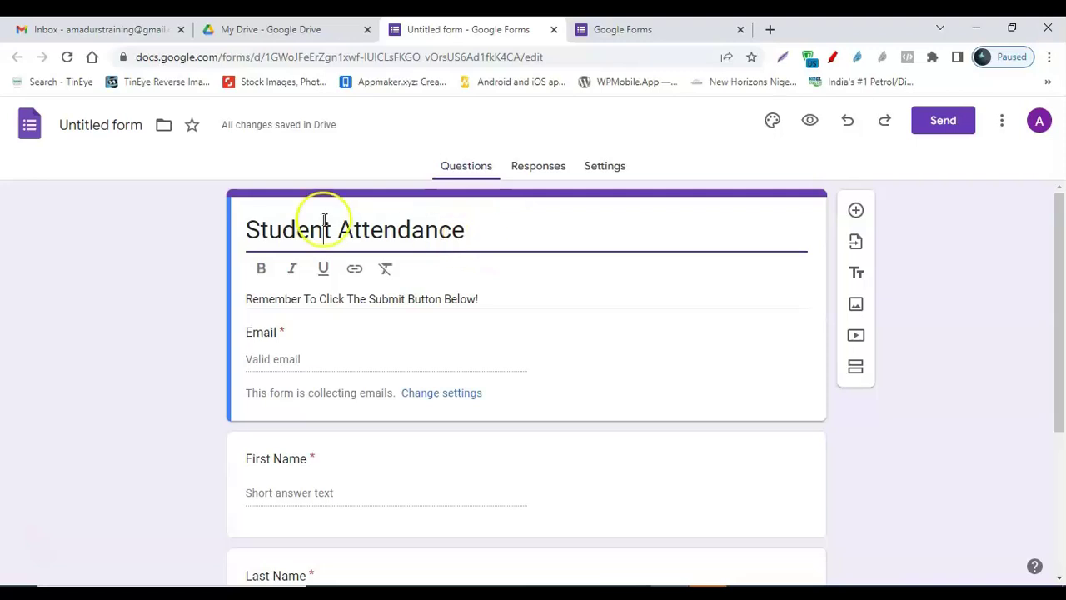
{"action": "left_click", "coordinate": [123, 133]}
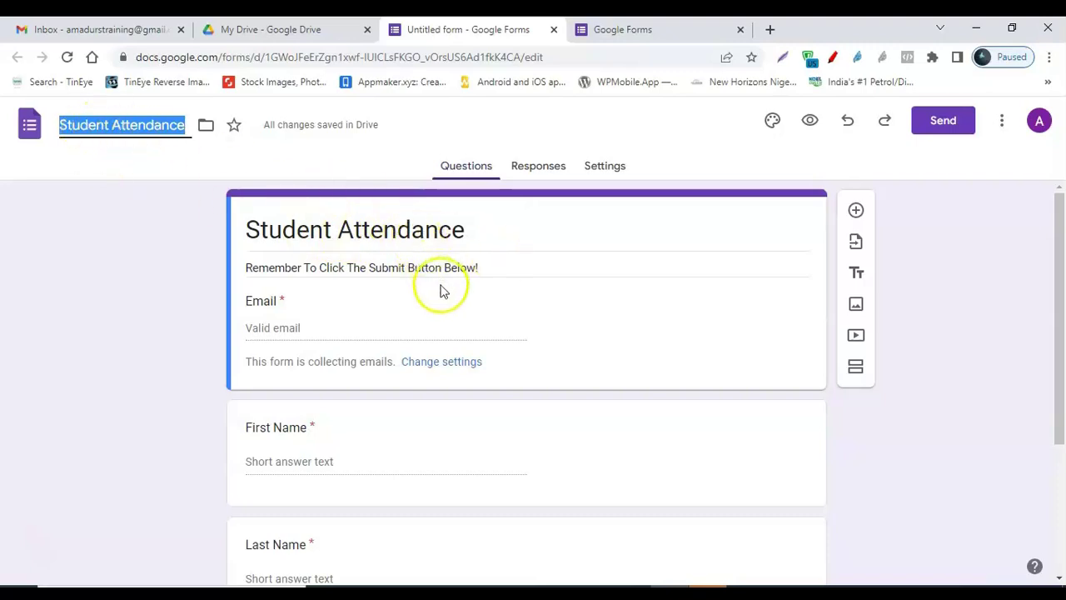
{"action": "scroll", "coordinate": [417, 283], "scroll_direction": "down", "scroll_amount": 1}
{"action": "scroll", "coordinate": [366, 246], "scroll_direction": "up", "scroll_amount": 1}
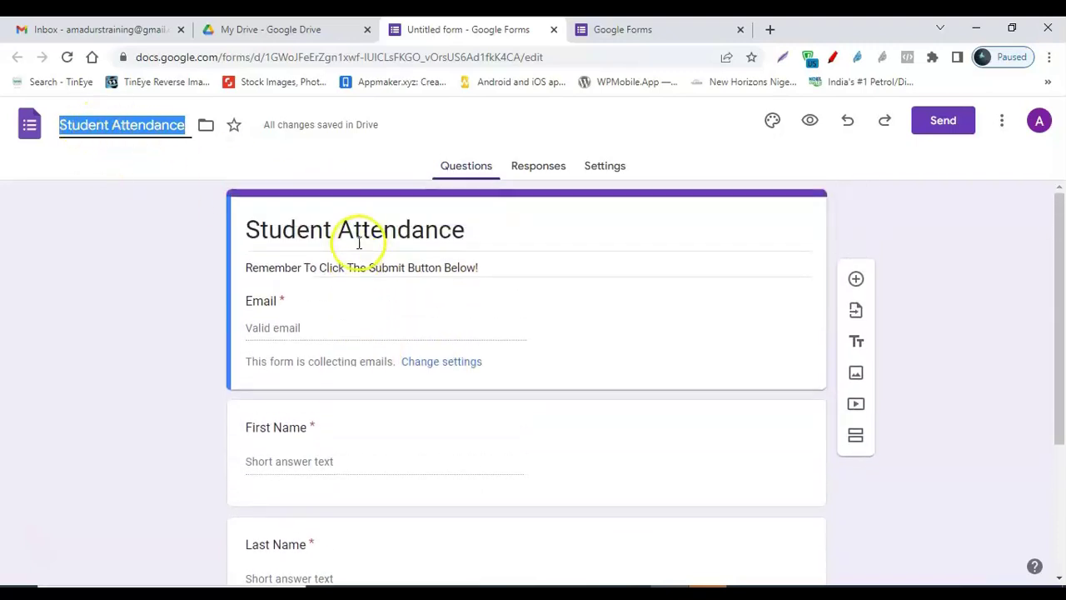
- Insert "Please" at the start of the form description so it reads "Please Remember To Click The Submit Button Below!"
{"action": "triple_click", "coordinate": [250, 268]}
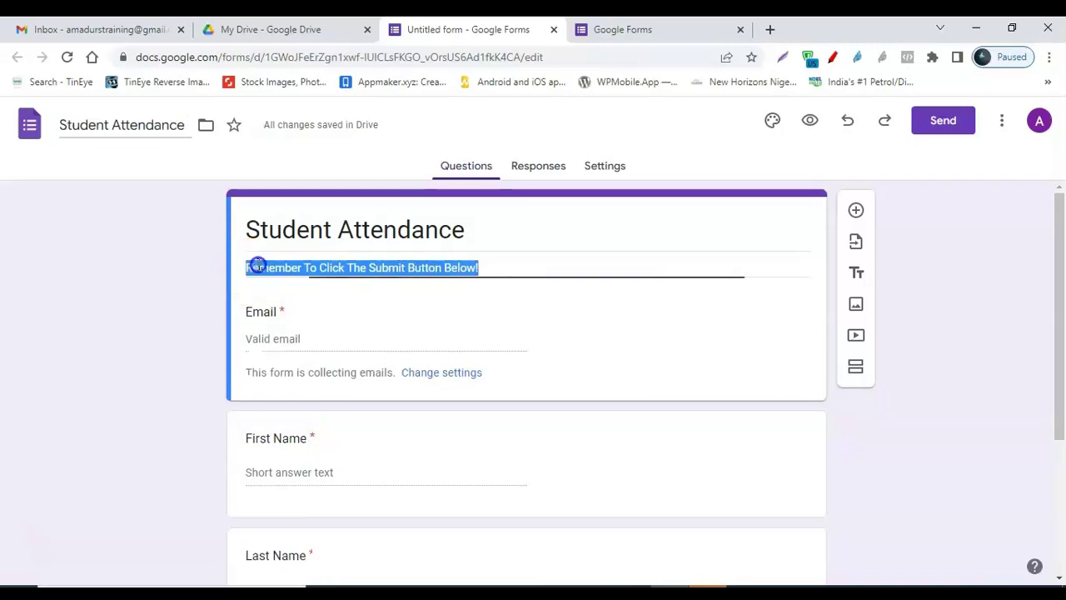
{"action": "left_click", "coordinate": [517, 241]}
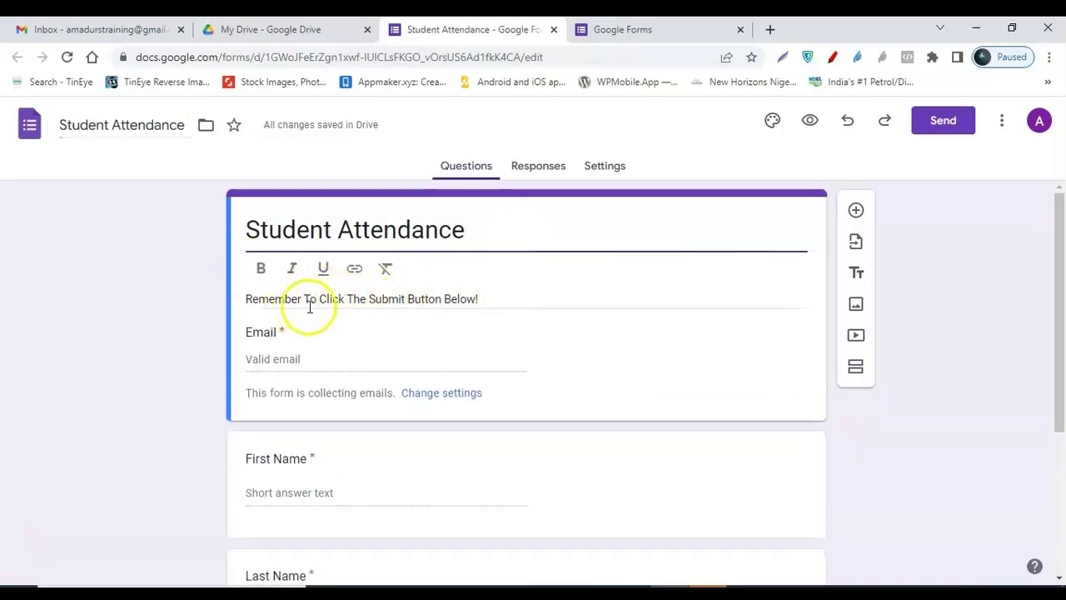
{"action": "triple_click", "coordinate": [249, 298]}
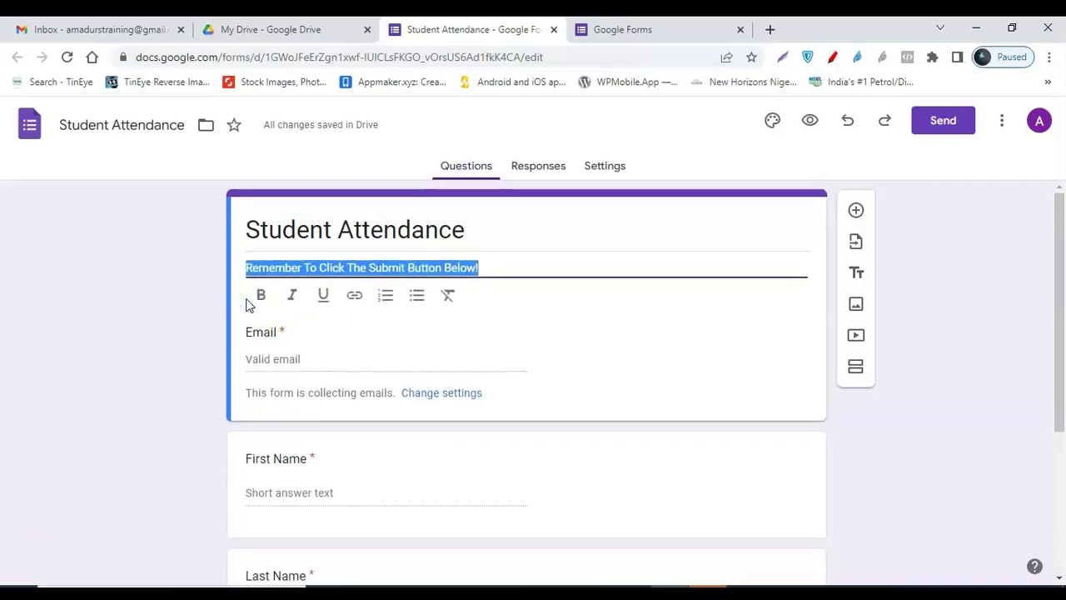
{"action": "key", "text": "Left"}
{"action": "type", "text": "Please"}
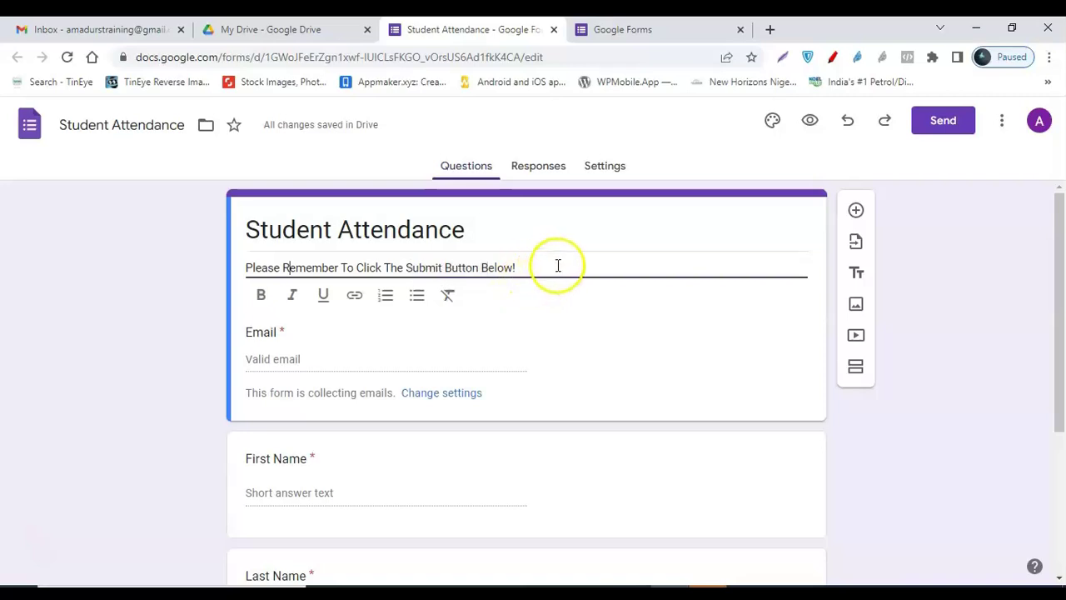
- Check the name and phone number questions and look through the form's settings sections again
{"action": "scroll", "coordinate": [394, 381], "scroll_direction": "down", "scroll_amount": 3}
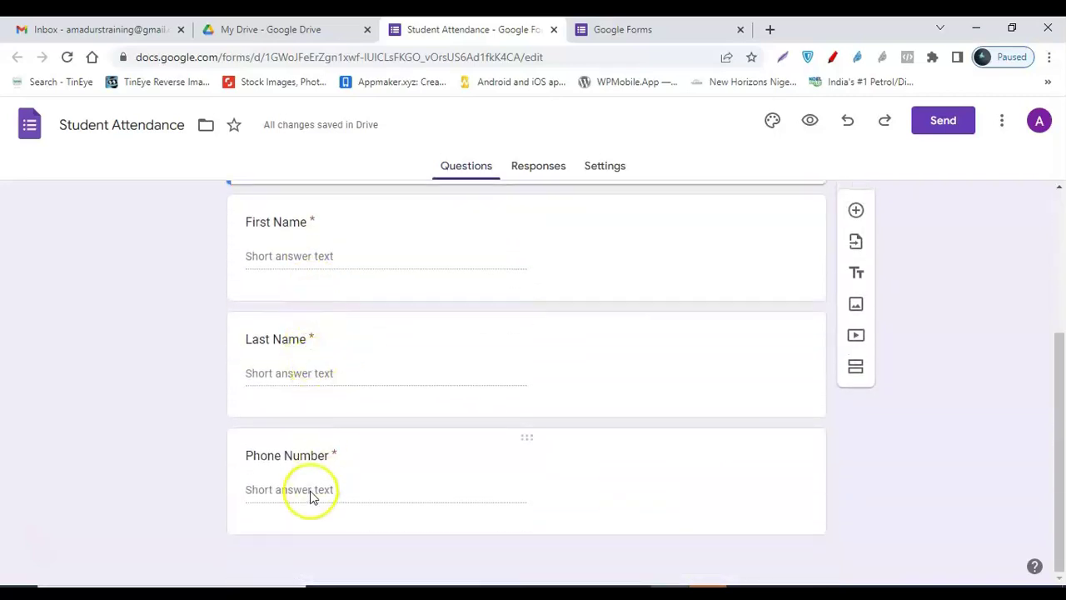
{"action": "scroll", "coordinate": [554, 359], "scroll_direction": "up", "scroll_amount": 2}
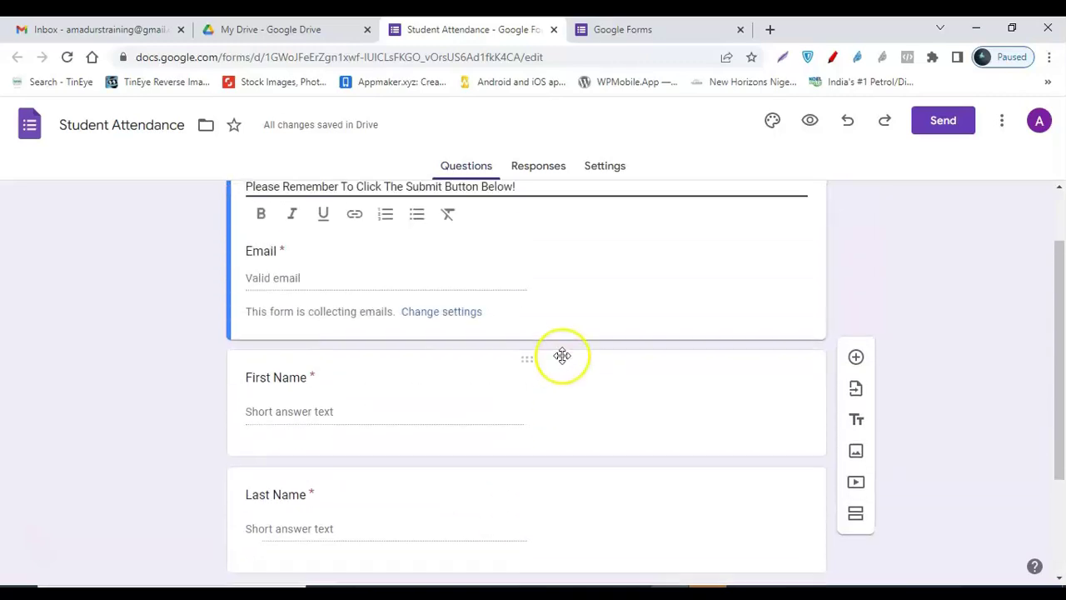
{"action": "left_click", "coordinate": [608, 176]}
{"action": "scroll", "coordinate": [442, 350], "scroll_direction": "down", "scroll_amount": 3}
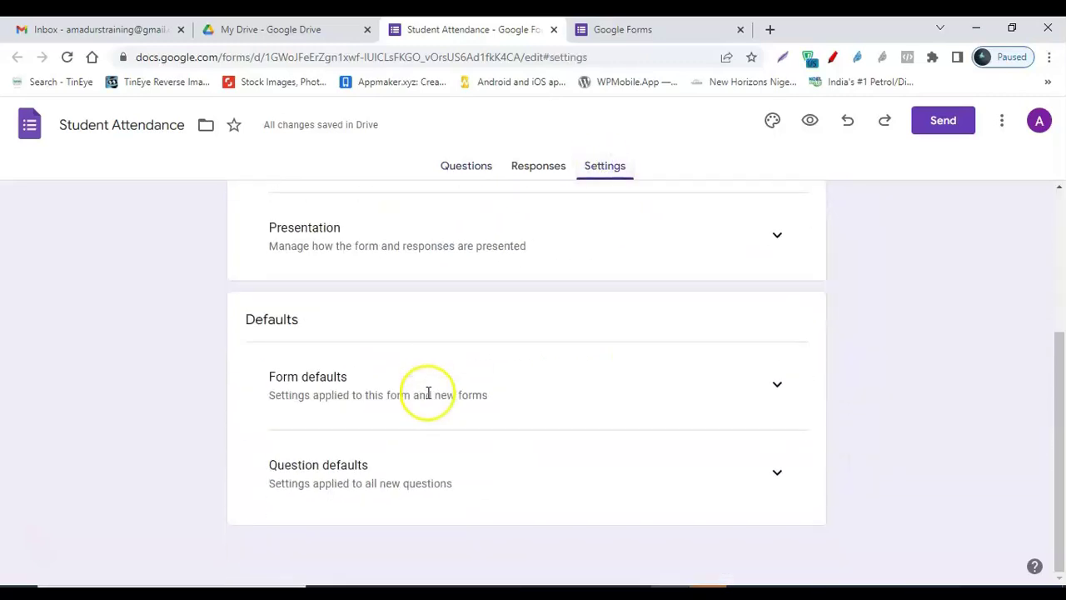
{"action": "scroll", "coordinate": [436, 397], "scroll_direction": "up", "scroll_amount": 3}
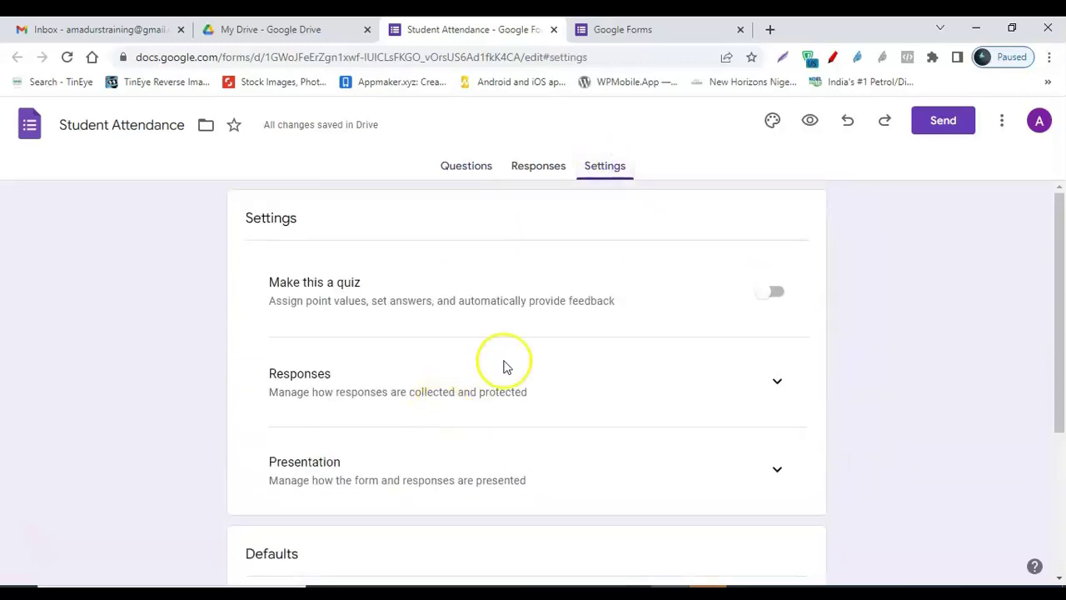
- Customize the form's theme by inserting the notepad and coffee cup illustration from the Work and School images as the header
{"action": "left_click", "coordinate": [773, 123]}
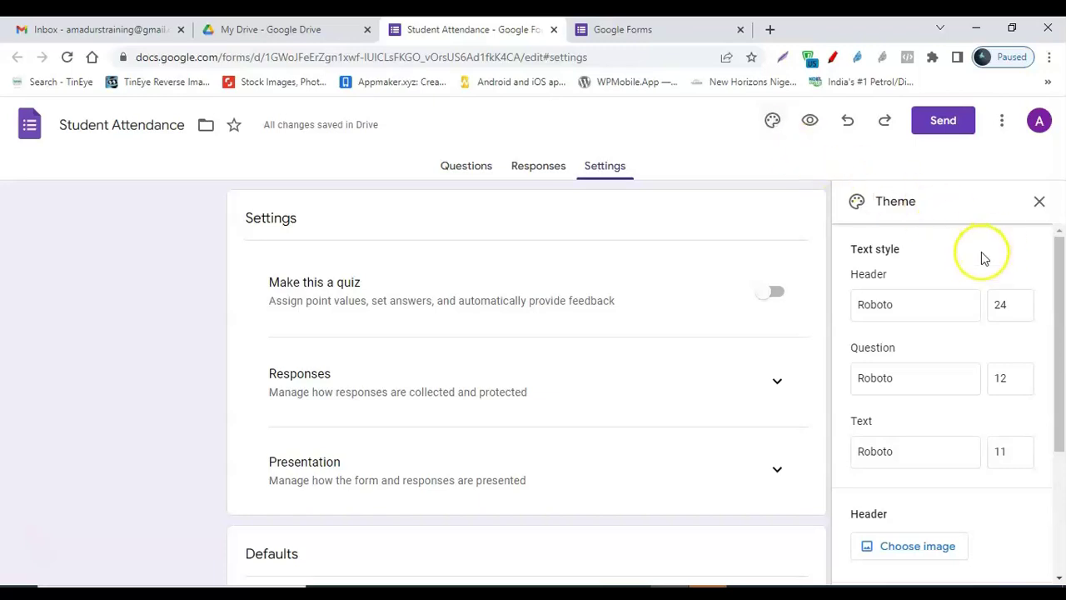
{"action": "scroll", "coordinate": [978, 273], "scroll_direction": "down", "scroll_amount": 3}
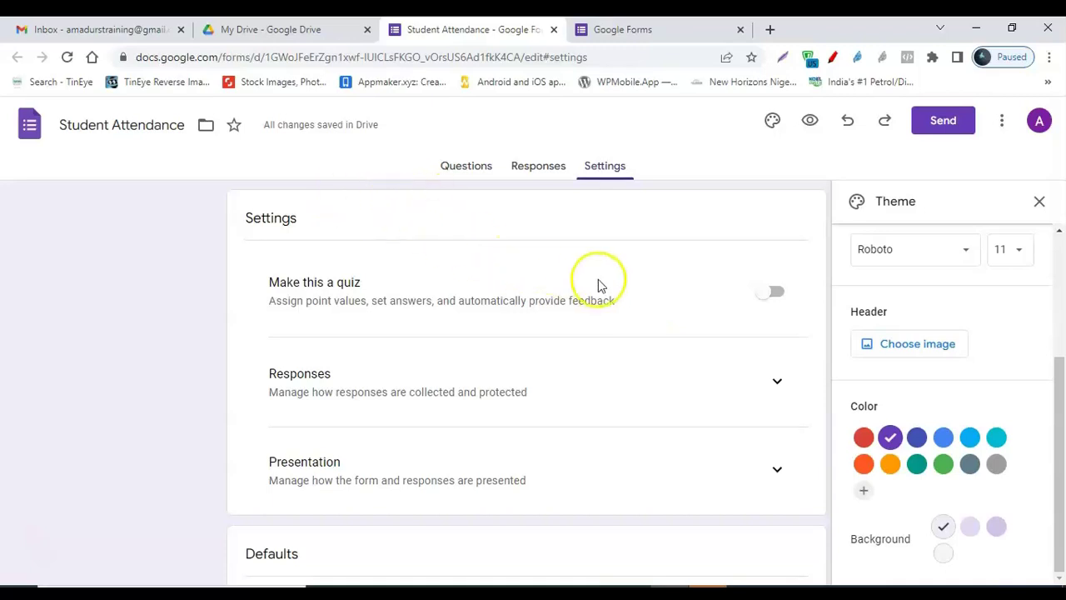
{"action": "left_click", "coordinate": [906, 353]}
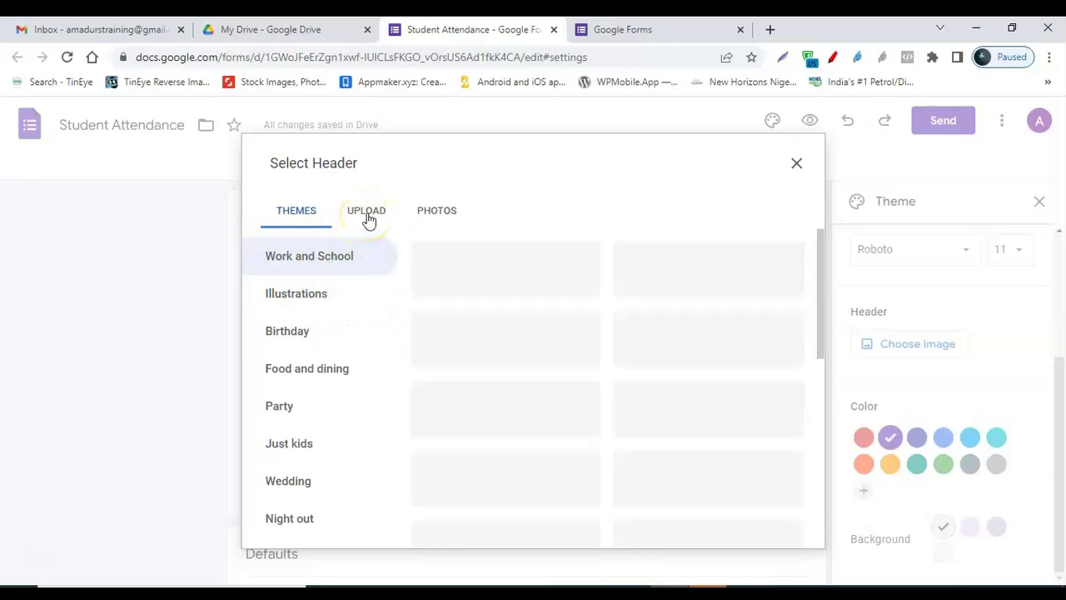
{"action": "left_click", "coordinate": [367, 218]}
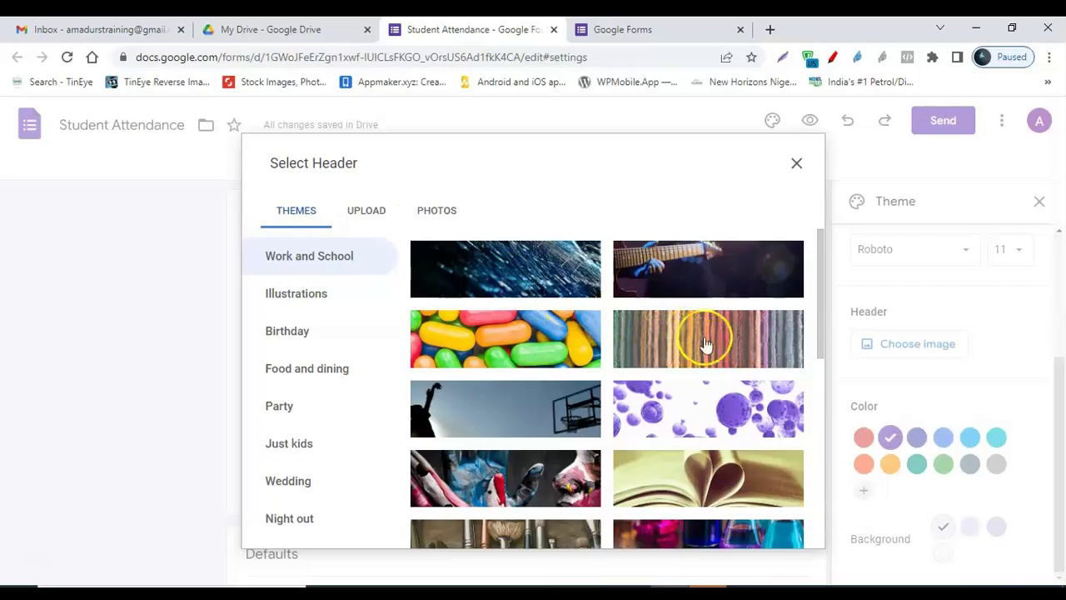
{"action": "scroll", "coordinate": [737, 376], "scroll_direction": "down", "scroll_amount": 1}
{"action": "scroll", "coordinate": [733, 379], "scroll_direction": "down", "scroll_amount": 7}
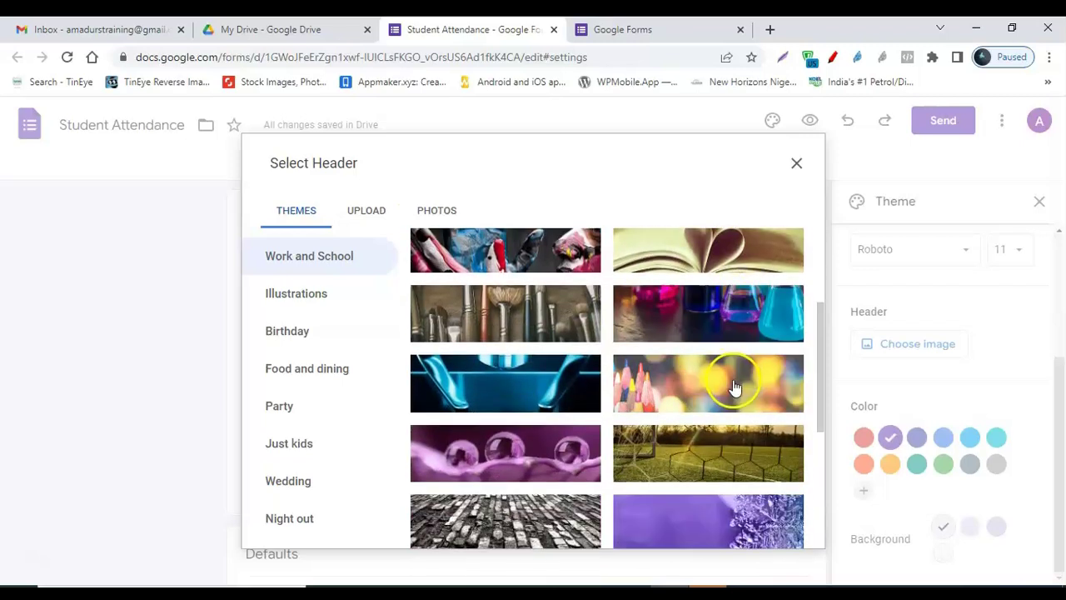
{"action": "scroll", "coordinate": [736, 389], "scroll_direction": "down", "scroll_amount": 2}
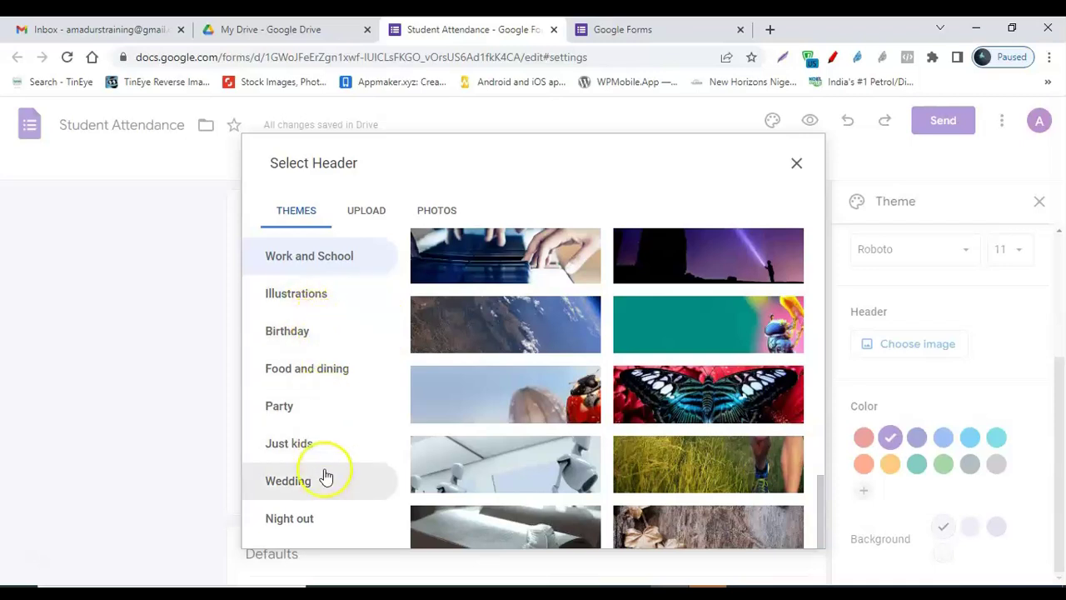
{"action": "scroll", "coordinate": [690, 452], "scroll_direction": "down", "scroll_amount": 3}
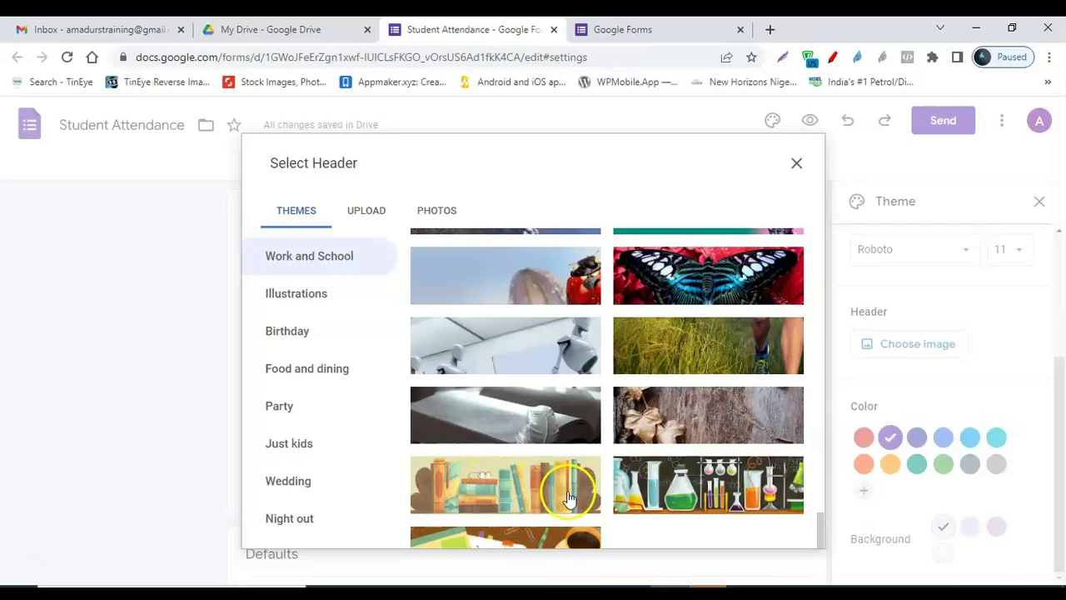
{"action": "left_click", "coordinate": [548, 542]}
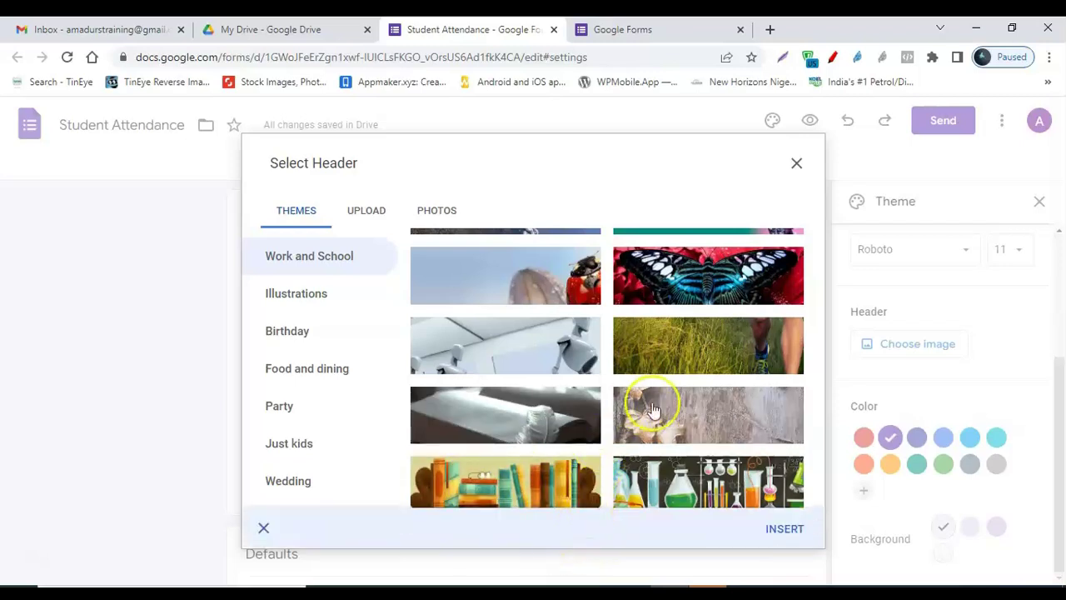
{"action": "left_click", "coordinate": [779, 530]}
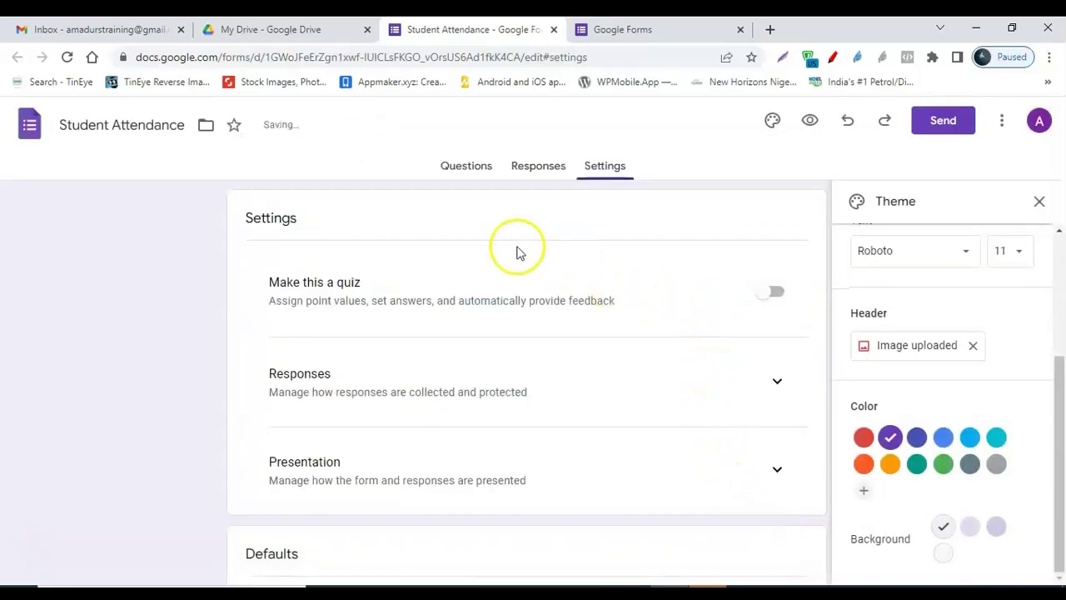
- Try orange and yellow as the form's theme color, settle on purple, and check it against the questions
{"action": "left_click", "coordinate": [460, 167]}
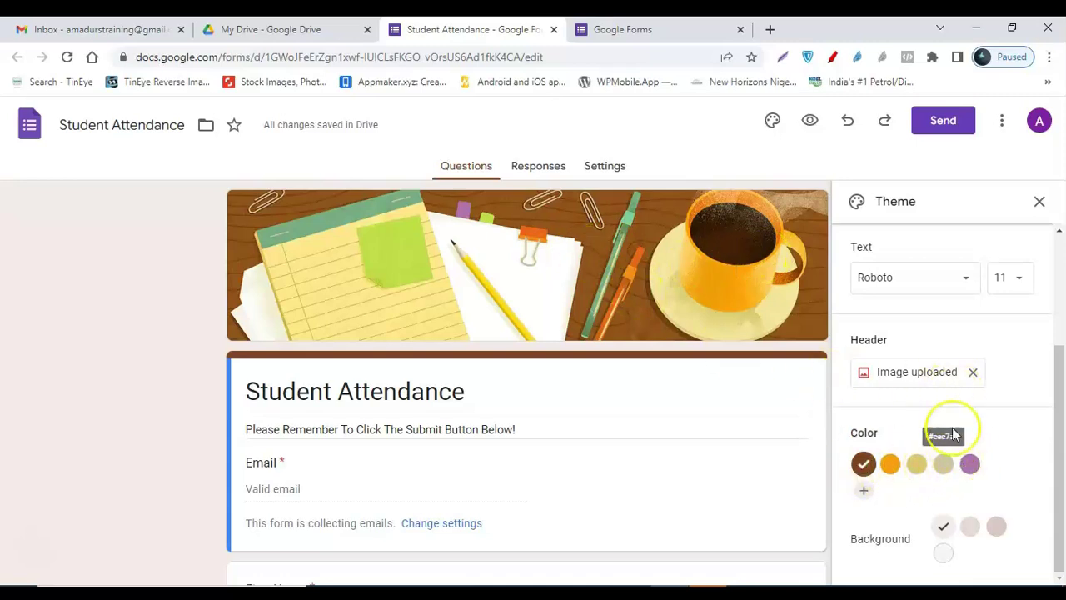
{"action": "left_click", "coordinate": [895, 468]}
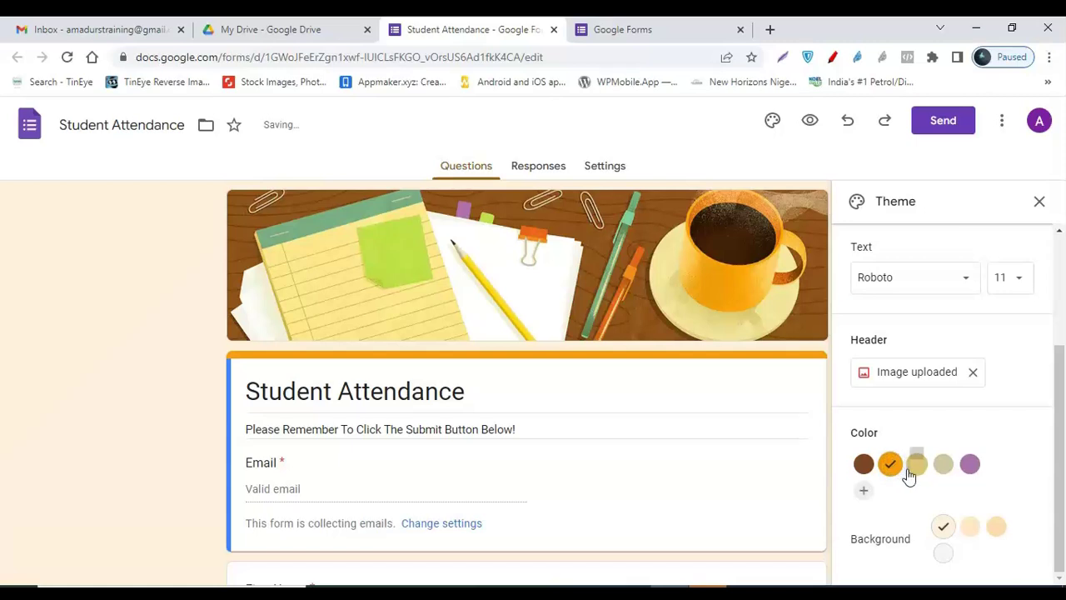
{"action": "left_click", "coordinate": [919, 468]}
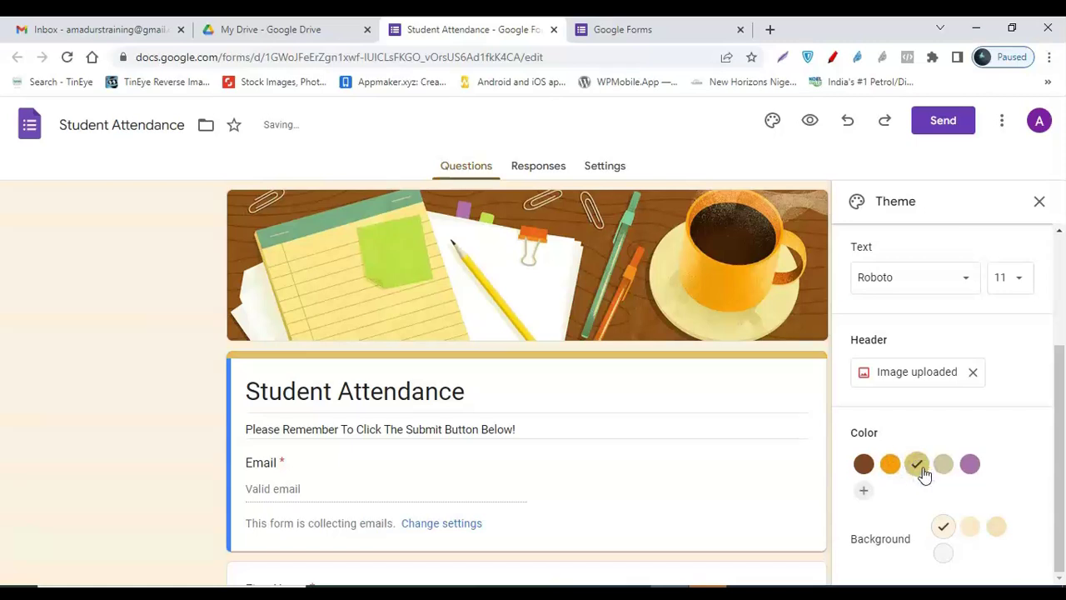
{"action": "left_click", "coordinate": [968, 471]}
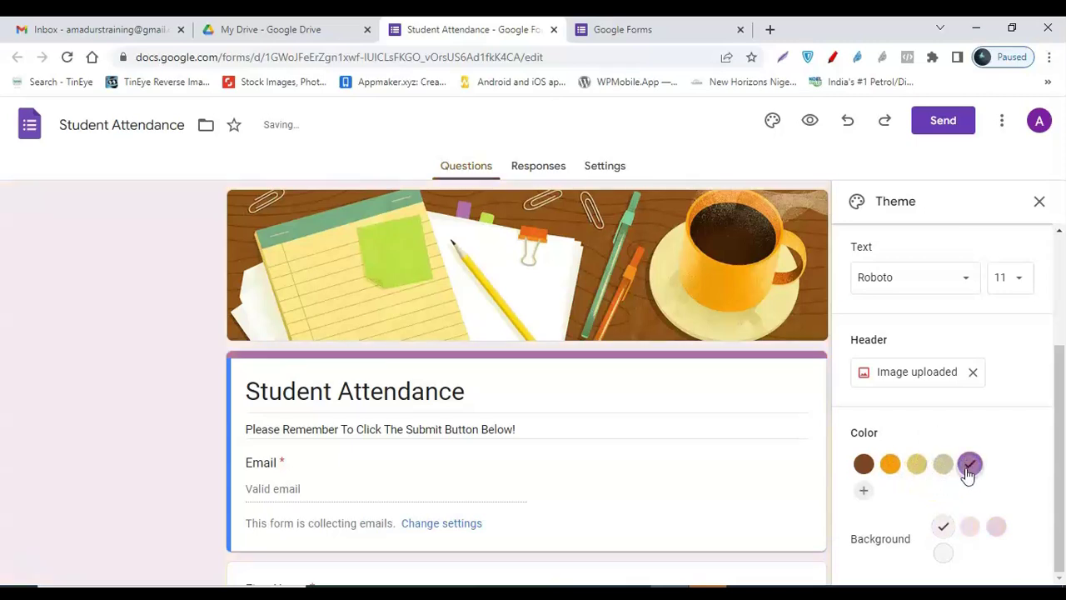
{"action": "scroll", "coordinate": [747, 383], "scroll_direction": "down", "scroll_amount": 5}
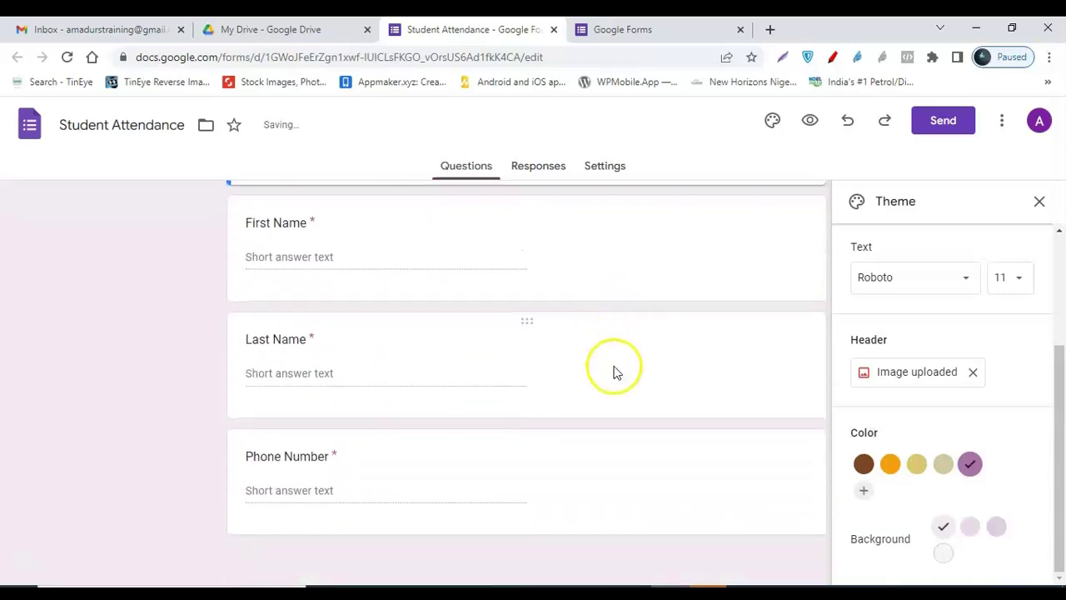
- Change the form's theme color to brown, try its background tints, settle on the light gray background, and check the questions
{"action": "scroll", "coordinate": [614, 373], "scroll_direction": "up", "scroll_amount": 5}
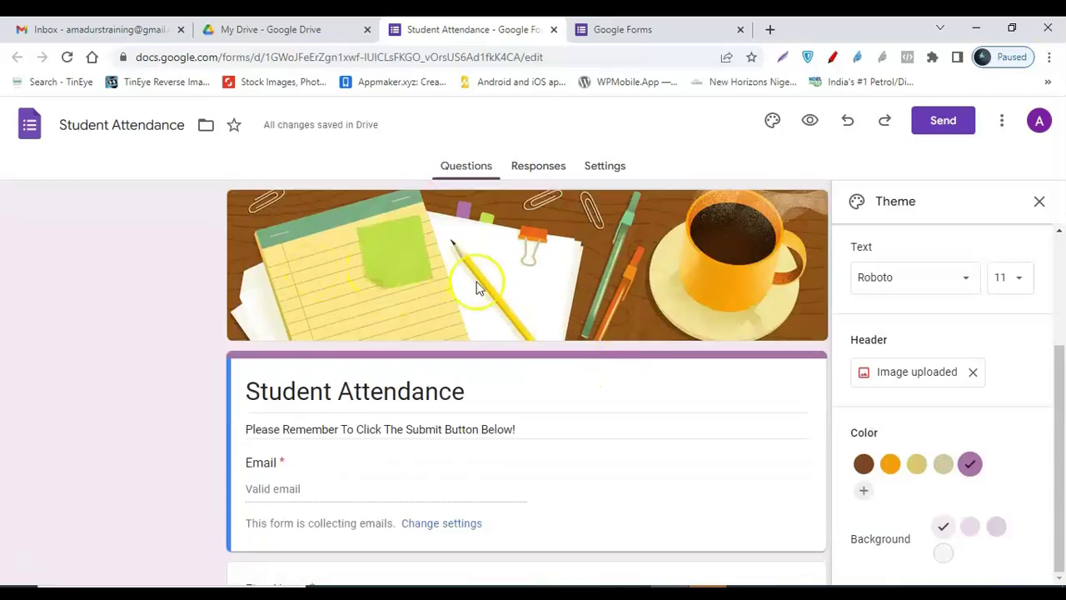
{"action": "left_click", "coordinate": [864, 464]}
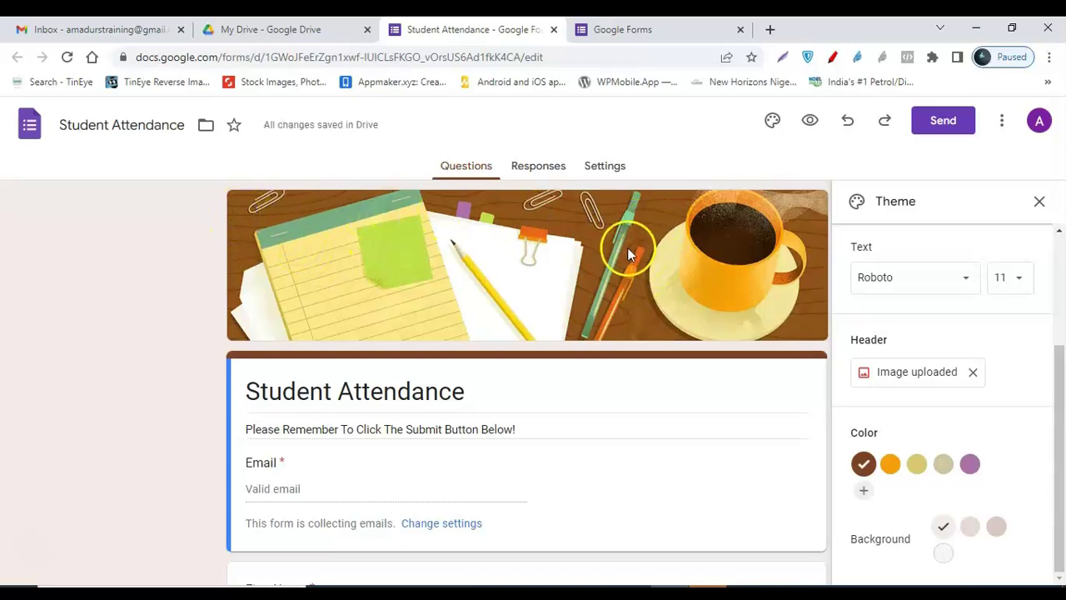
{"action": "left_click", "coordinate": [970, 527]}
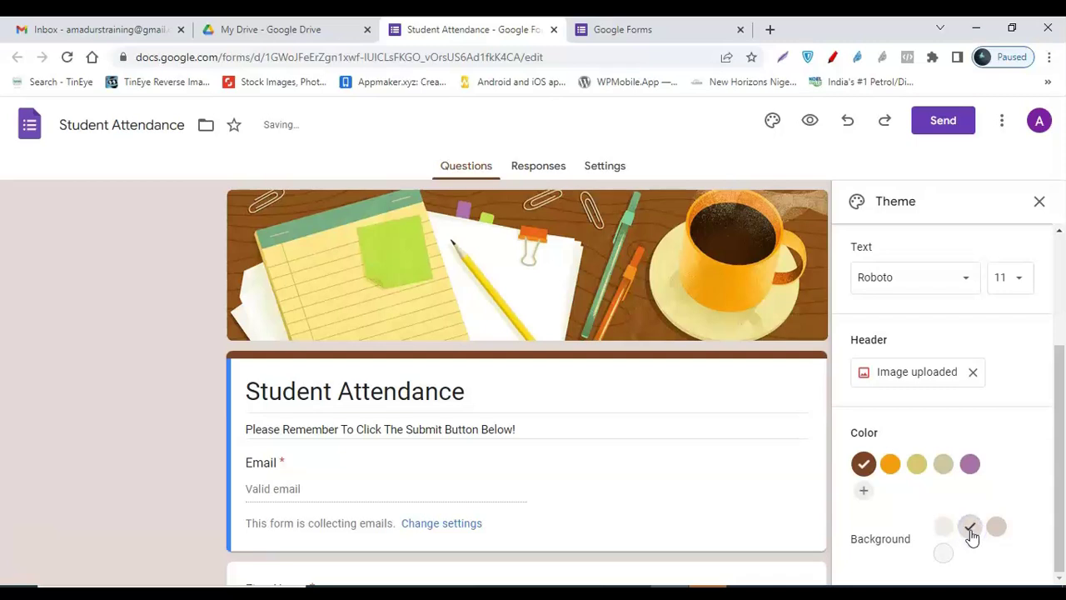
{"action": "left_click", "coordinate": [994, 530]}
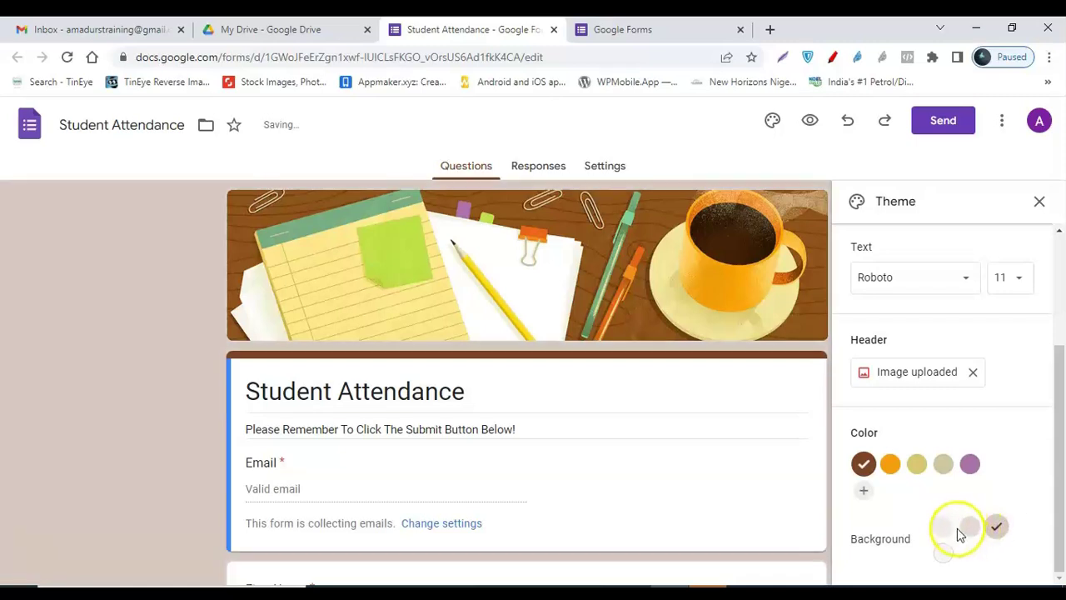
{"action": "left_click", "coordinate": [944, 527]}
{"action": "left_click", "coordinate": [945, 554]}
{"action": "scroll", "coordinate": [602, 384], "scroll_direction": "down", "scroll_amount": 4}
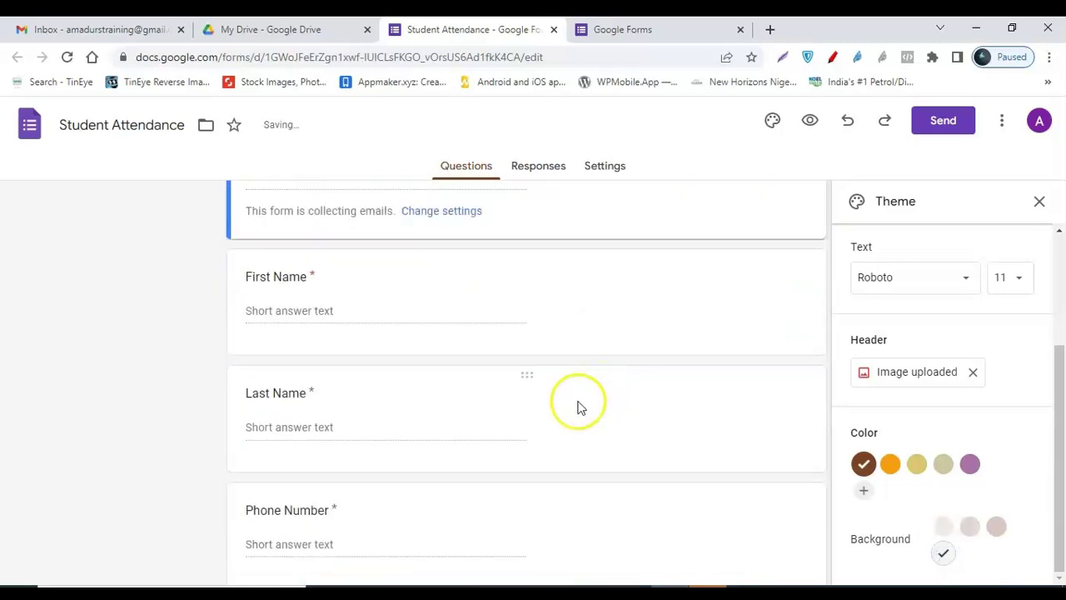
{"action": "scroll", "coordinate": [546, 408], "scroll_direction": "up", "scroll_amount": 6}
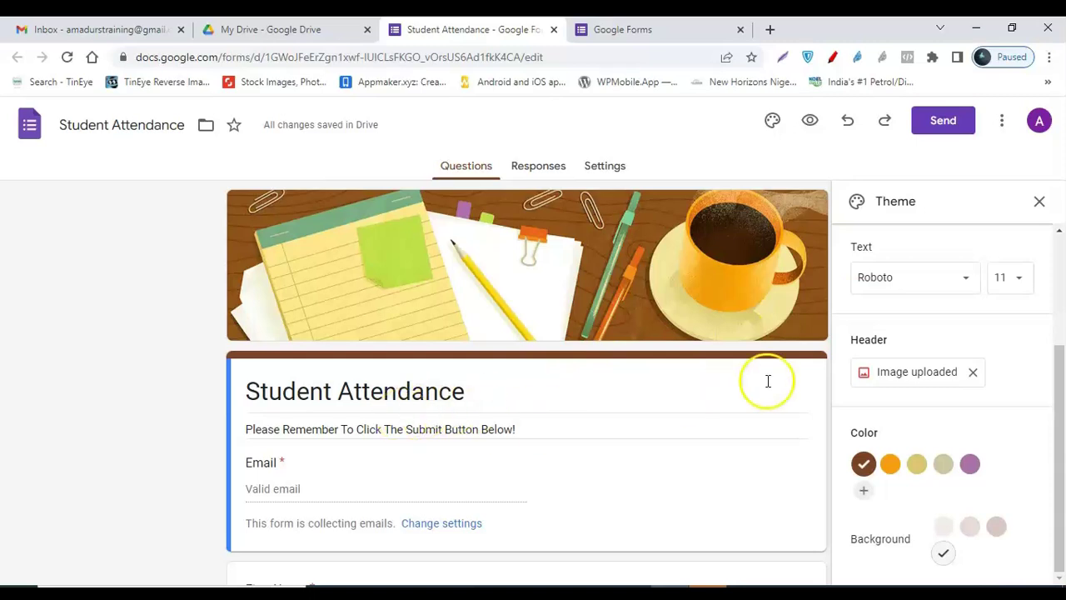
- Set the theme's text size to 12 and check it against the form's title and questions
{"action": "left_click", "coordinate": [1016, 286]}
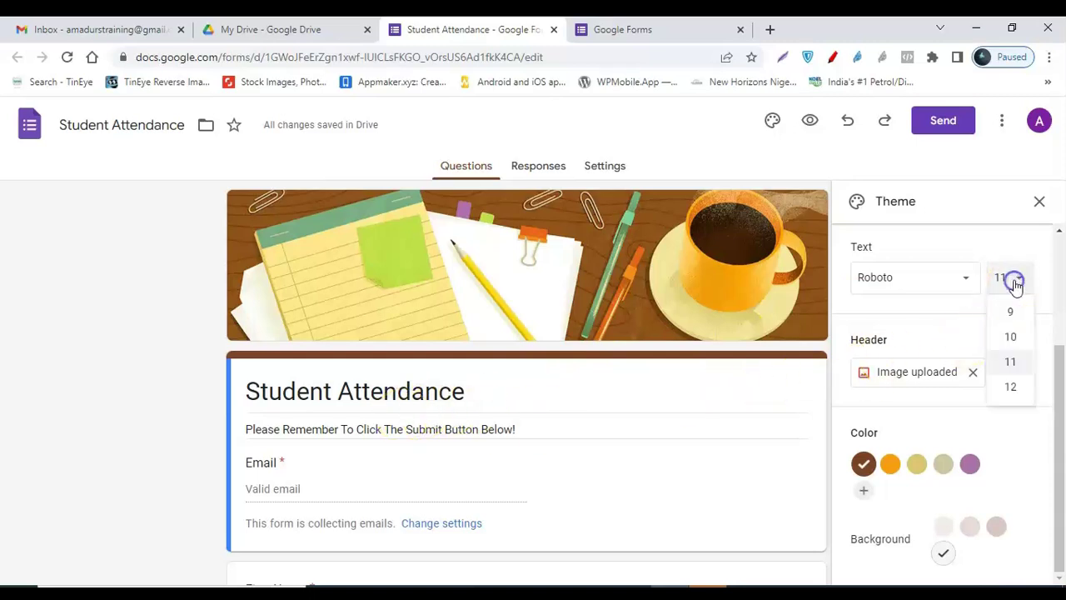
{"action": "left_click", "coordinate": [1005, 383]}
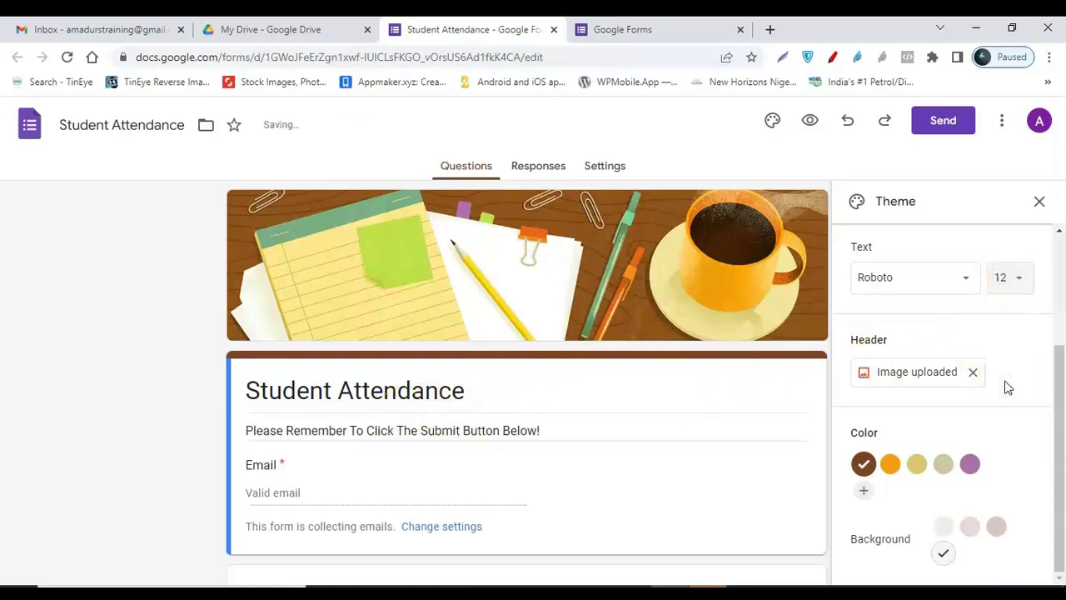
{"action": "left_click", "coordinate": [478, 397]}
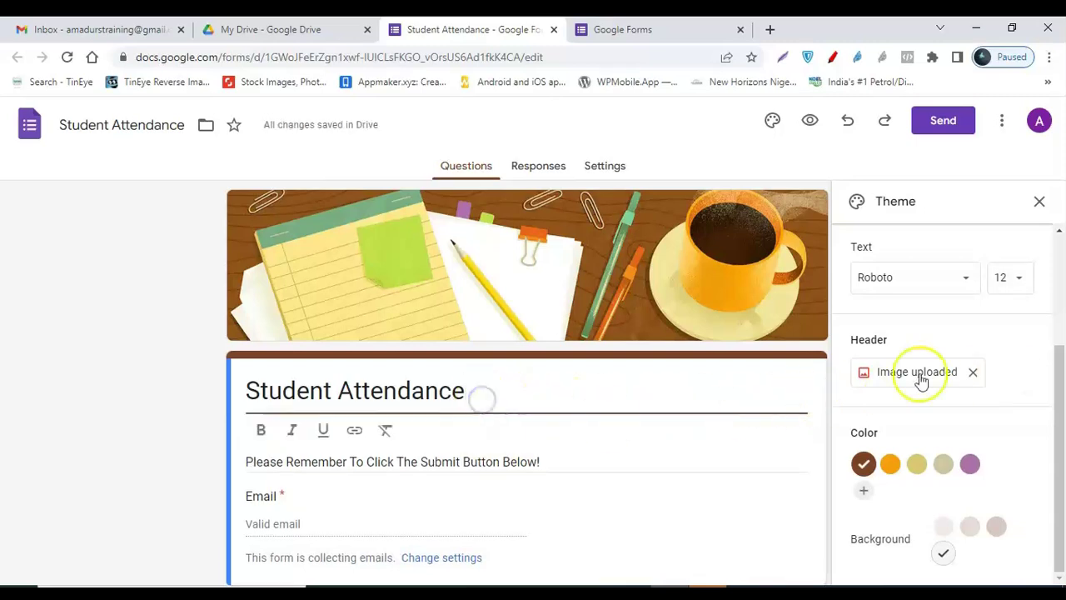
{"action": "left_click", "coordinate": [1003, 285]}
{"action": "left_click", "coordinate": [1005, 383]}
{"action": "scroll", "coordinate": [621, 419], "scroll_direction": "down", "scroll_amount": 5}
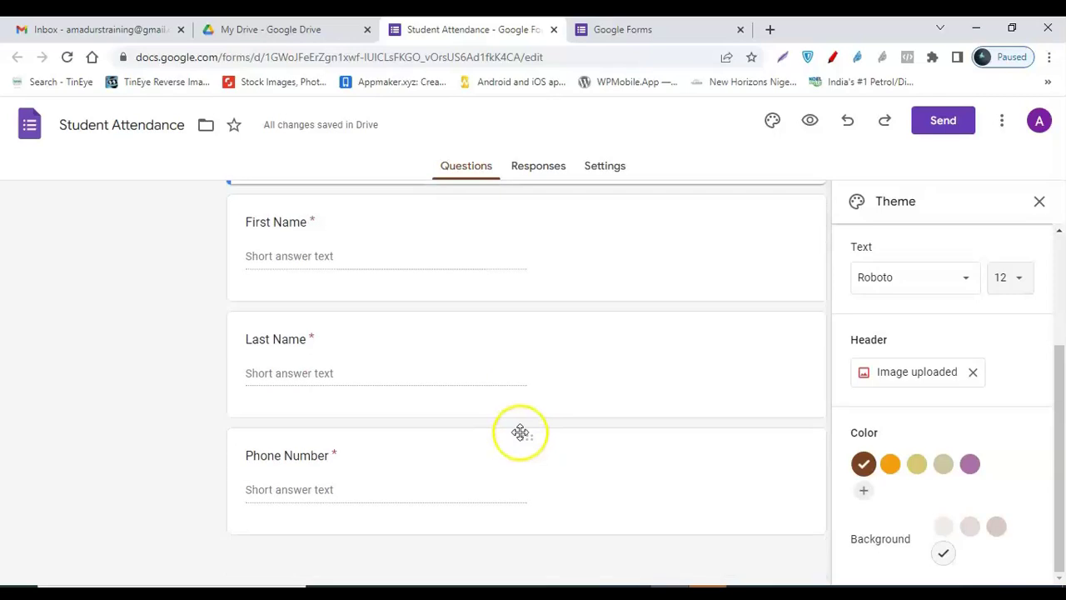
{"action": "scroll", "coordinate": [520, 432], "scroll_direction": "up", "scroll_amount": 5}
- Set the theme's header, question and text fonts to Lora, check them throughout the form, and close the theme settings
{"action": "scroll", "coordinate": [912, 317], "scroll_direction": "up", "scroll_amount": 3}
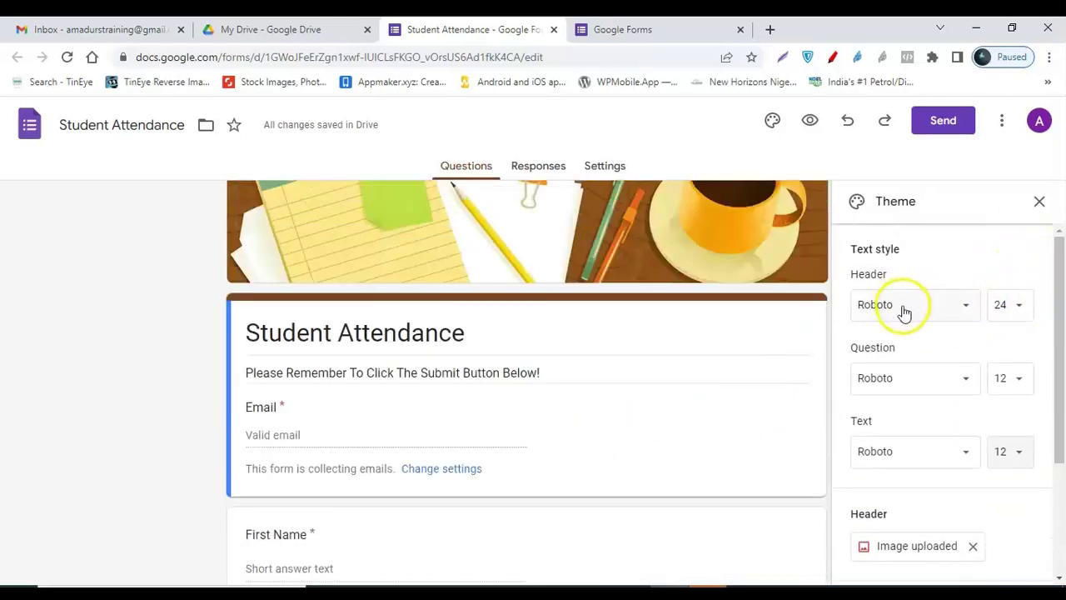
{"action": "left_click", "coordinate": [904, 308]}
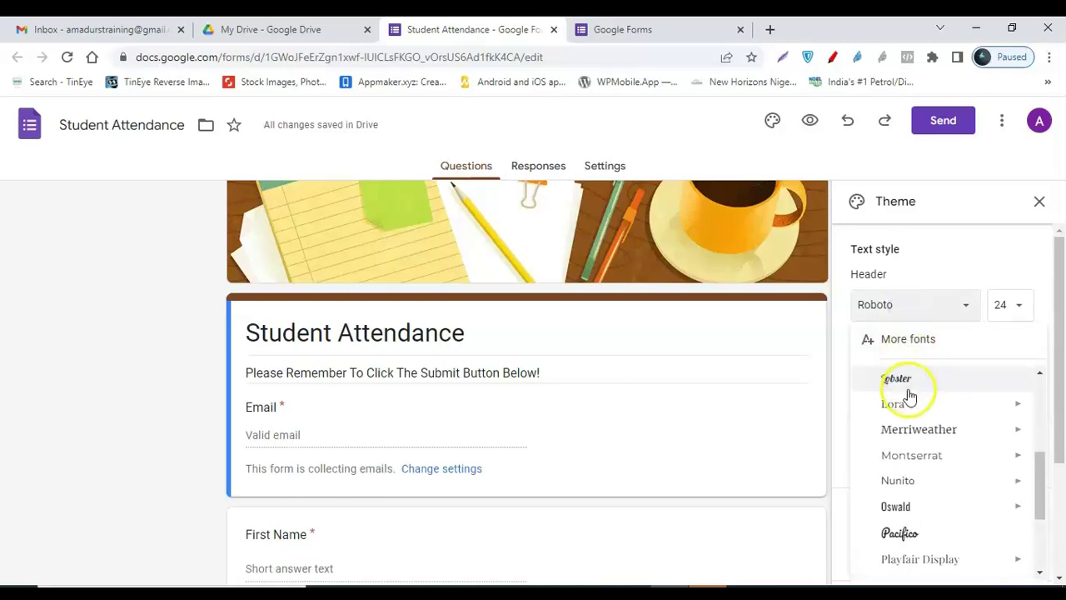
{"action": "left_click", "coordinate": [905, 405]}
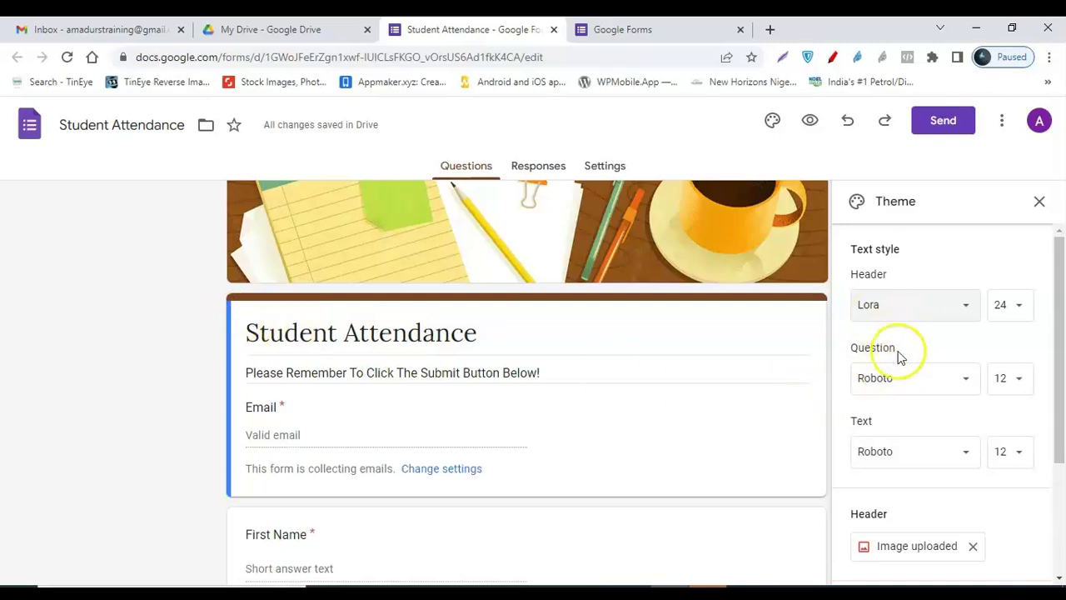
{"action": "left_click", "coordinate": [902, 380]}
{"action": "left_click", "coordinate": [900, 476]}
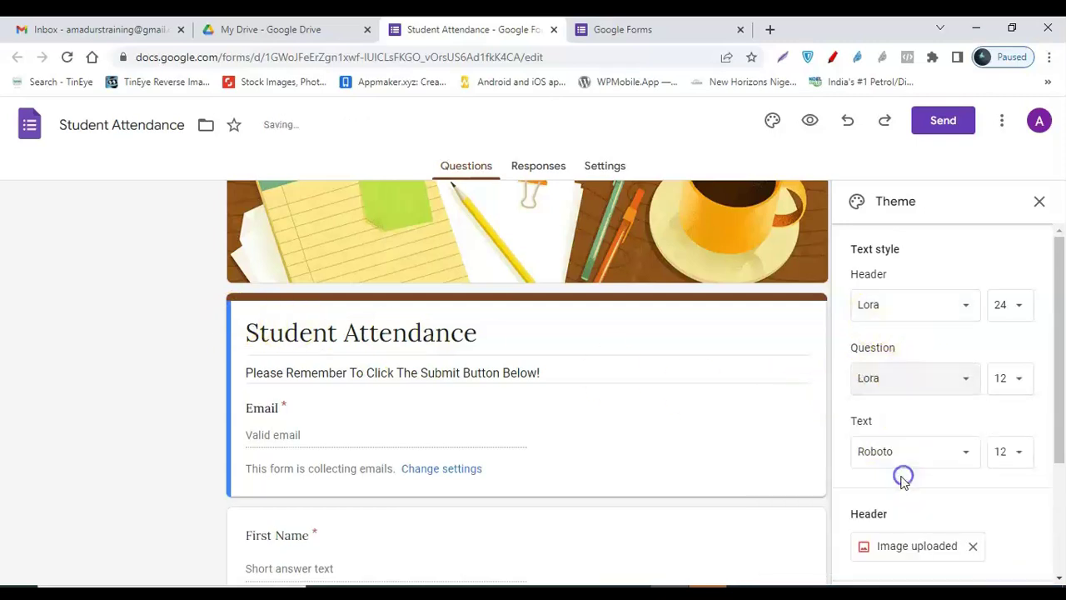
{"action": "left_click", "coordinate": [898, 456]}
{"action": "left_click", "coordinate": [900, 343]}
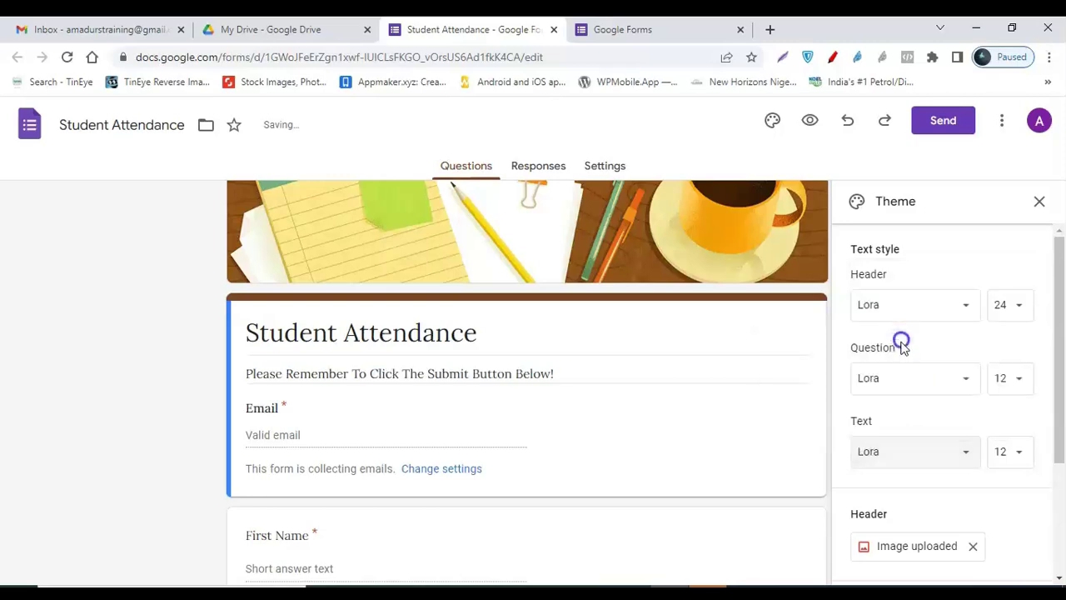
{"action": "scroll", "coordinate": [422, 375], "scroll_direction": "down", "scroll_amount": 3}
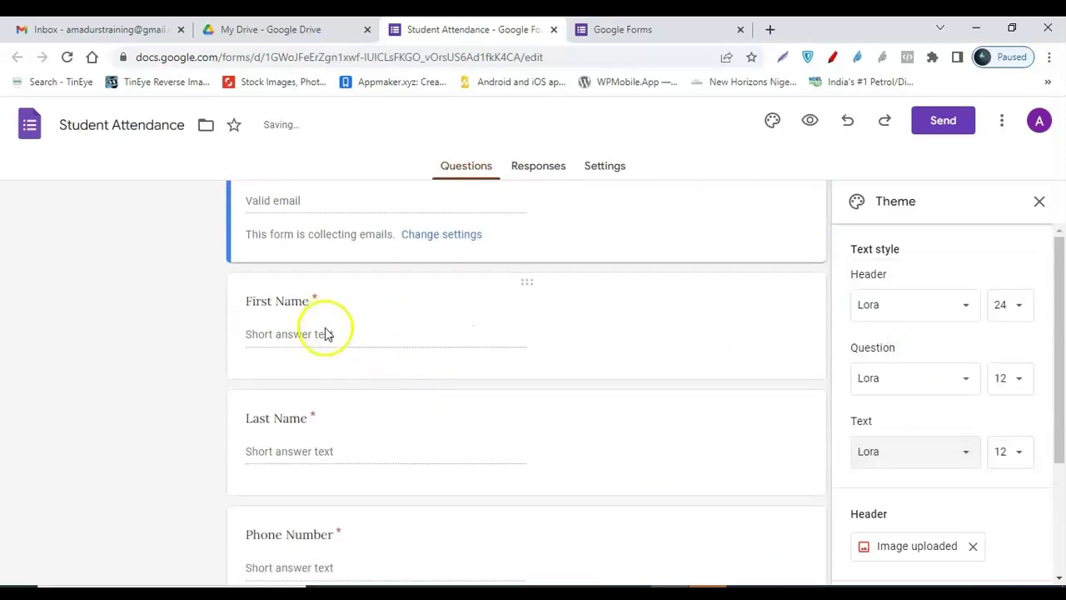
{"action": "scroll", "coordinate": [328, 359], "scroll_direction": "down", "scroll_amount": 1}
{"action": "scroll", "coordinate": [519, 469], "scroll_direction": "up", "scroll_amount": 5}
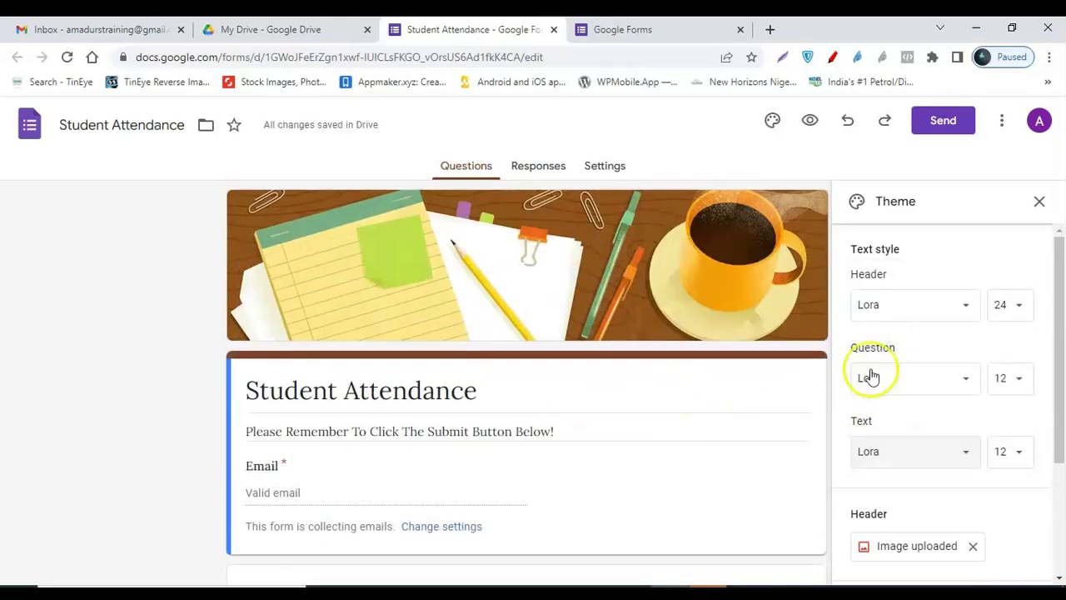
{"action": "scroll", "coordinate": [950, 433], "scroll_direction": "down", "scroll_amount": 2}
{"action": "scroll", "coordinate": [1011, 442], "scroll_direction": "up", "scroll_amount": 3}
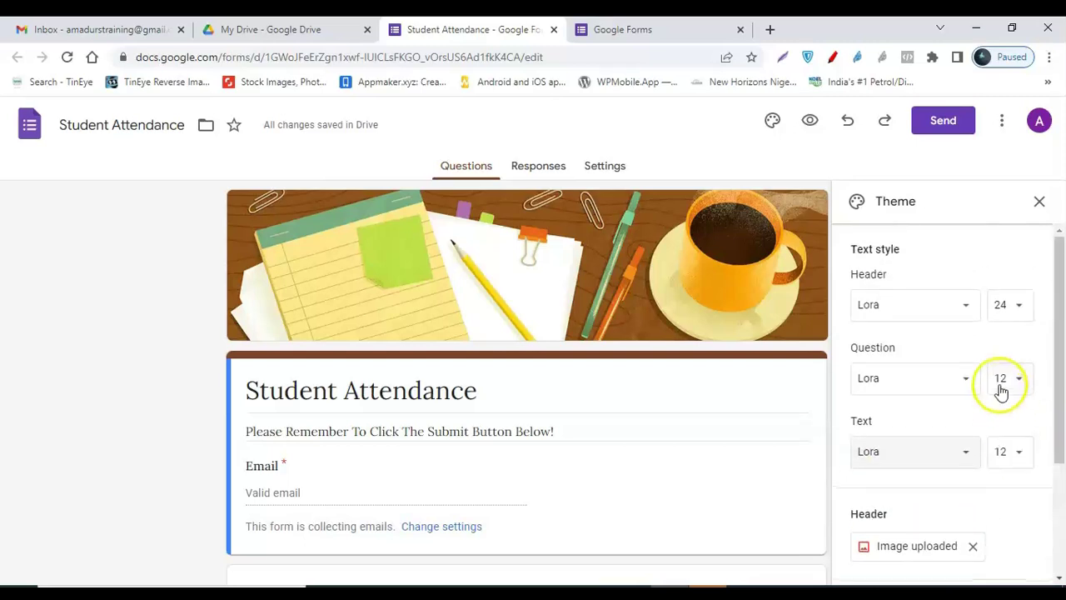
{"action": "left_click", "coordinate": [1039, 202]}
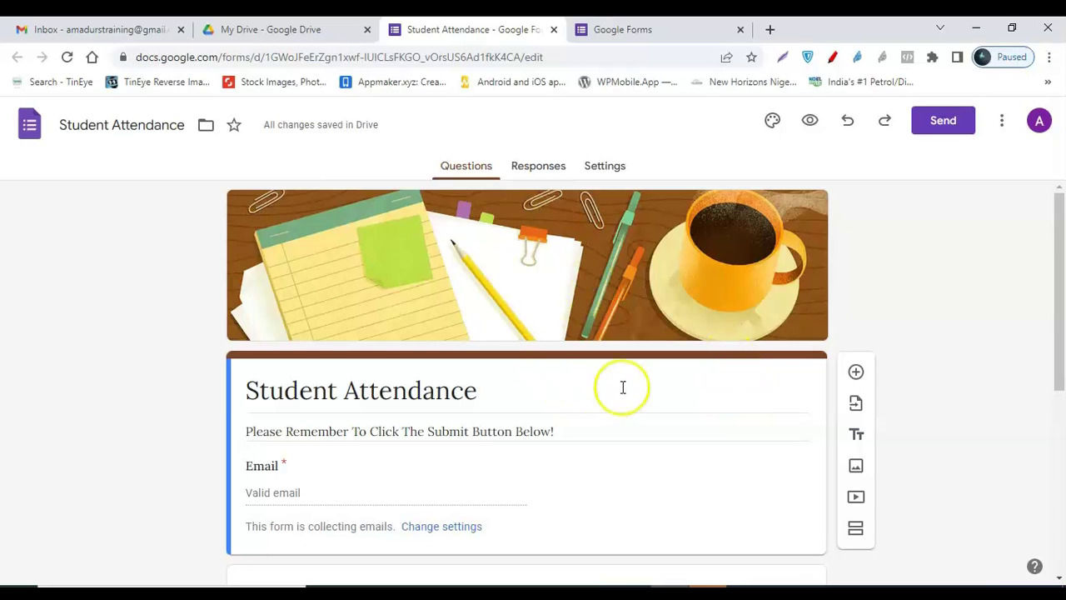
- Preview the Student Attendance form and look through it from the header image down to the submit button
{"action": "left_click", "coordinate": [808, 122]}
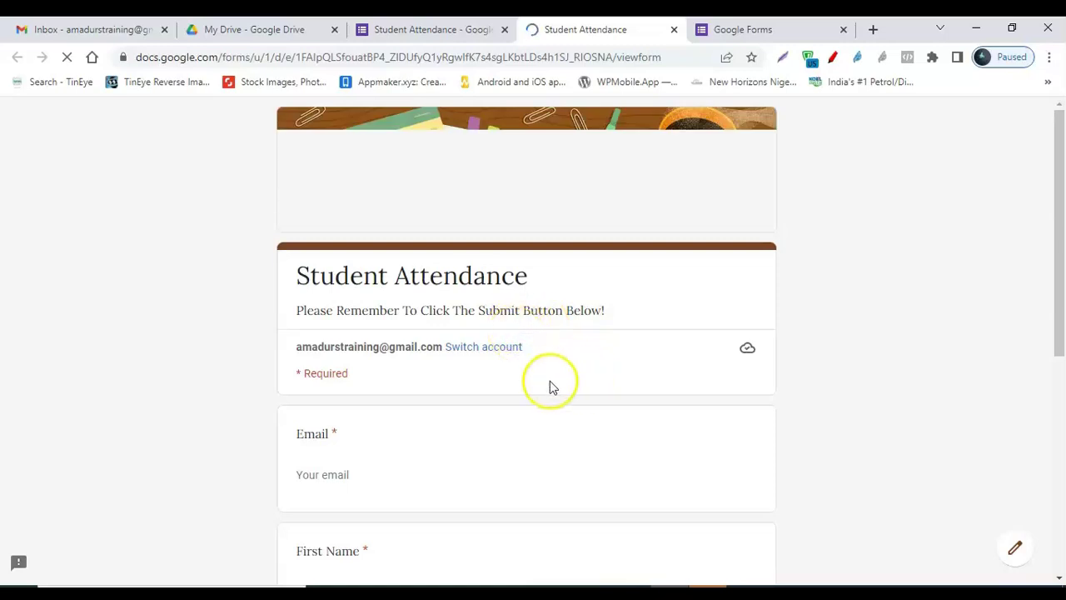
{"action": "scroll", "coordinate": [517, 387], "scroll_direction": "down", "scroll_amount": 1}
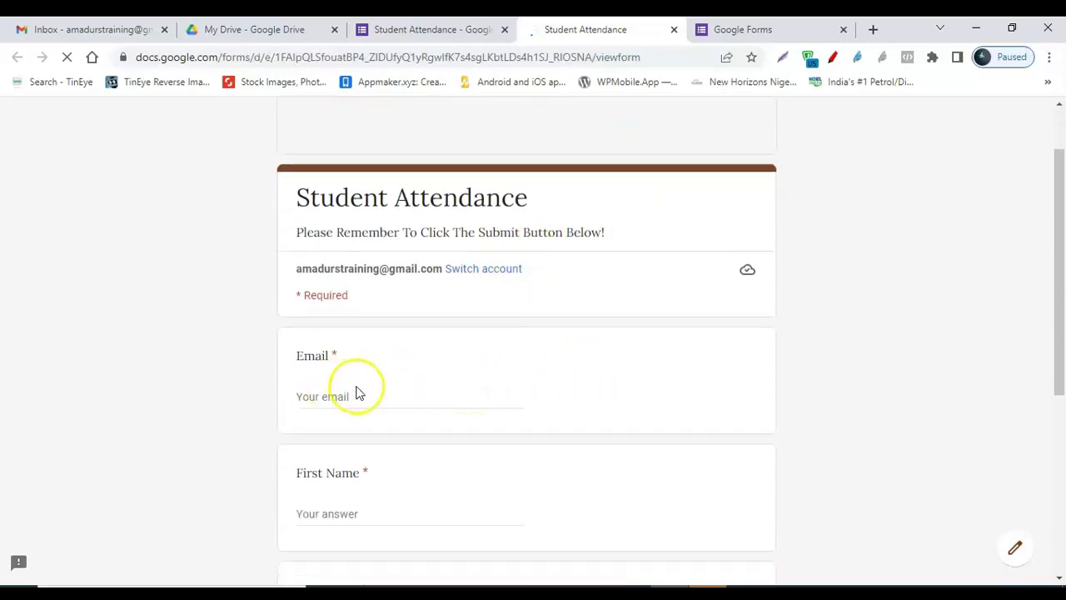
{"action": "scroll", "coordinate": [358, 391], "scroll_direction": "down", "scroll_amount": 2}
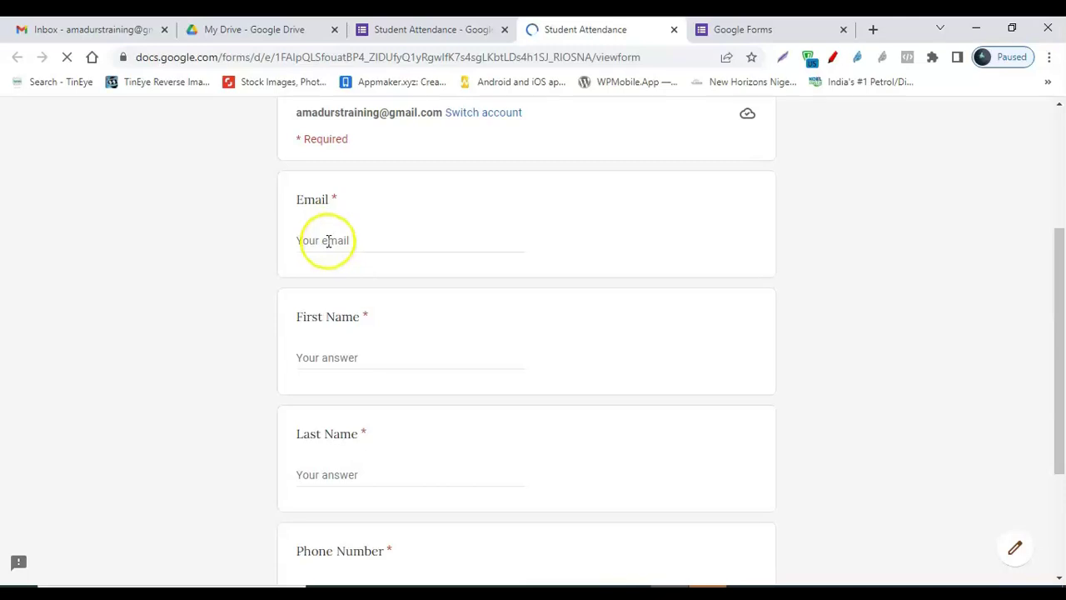
{"action": "scroll", "coordinate": [331, 350], "scroll_direction": "down", "scroll_amount": 3}
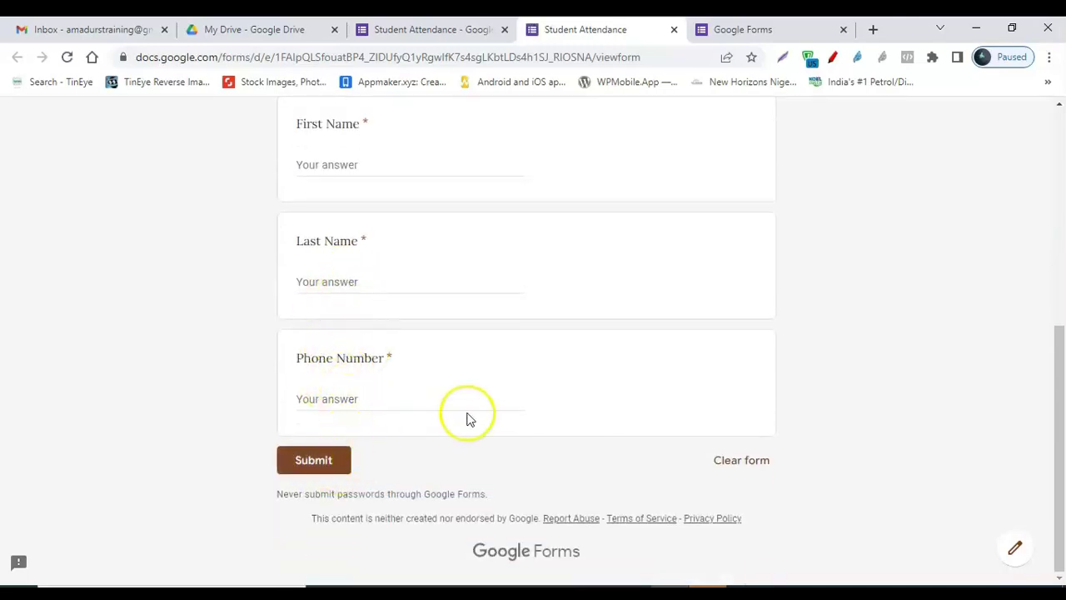
{"action": "scroll", "coordinate": [471, 408], "scroll_direction": "up", "scroll_amount": 5}
{"action": "left_click", "coordinate": [478, 587]}
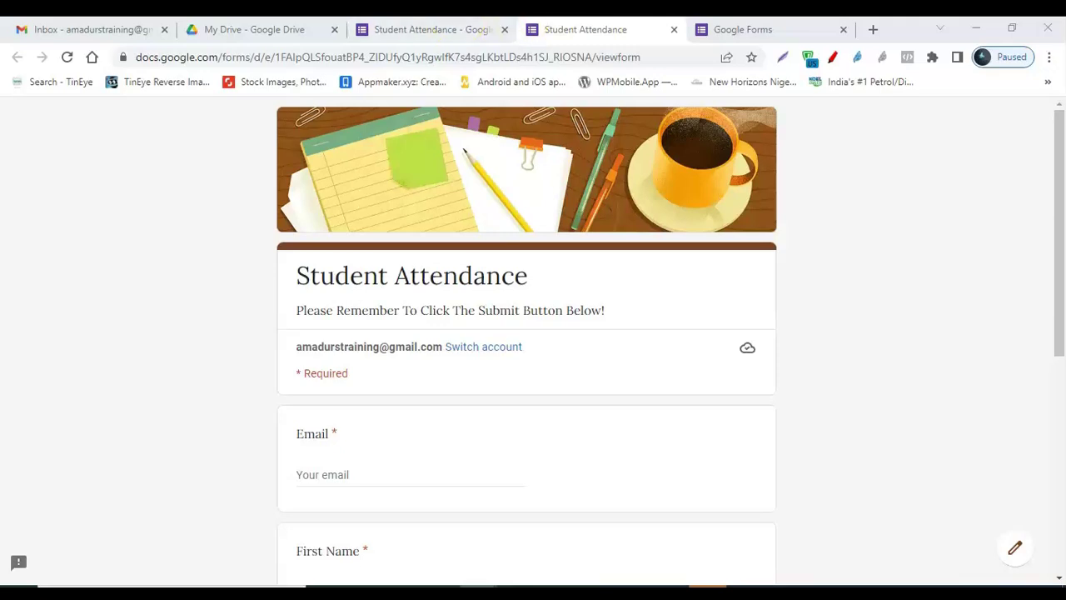
- Return to the form editor, open the send options, and examine the email recipient, subject and message fields
{"action": "left_click", "coordinate": [396, 26]}
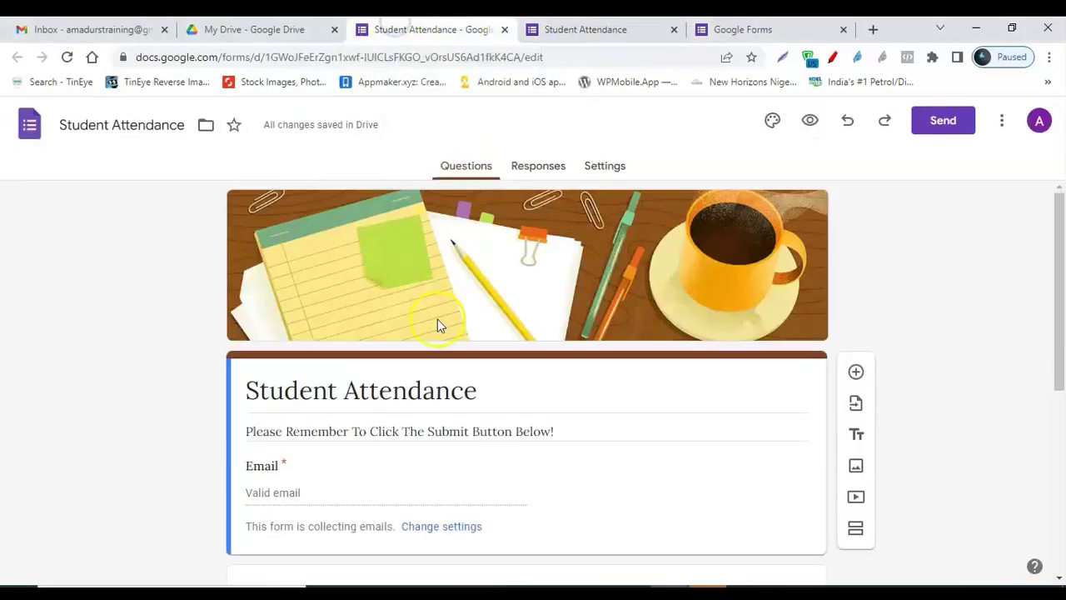
{"action": "scroll", "coordinate": [740, 305], "scroll_direction": "down", "scroll_amount": 1}
{"action": "scroll", "coordinate": [752, 302], "scroll_direction": "up", "scroll_amount": 1}
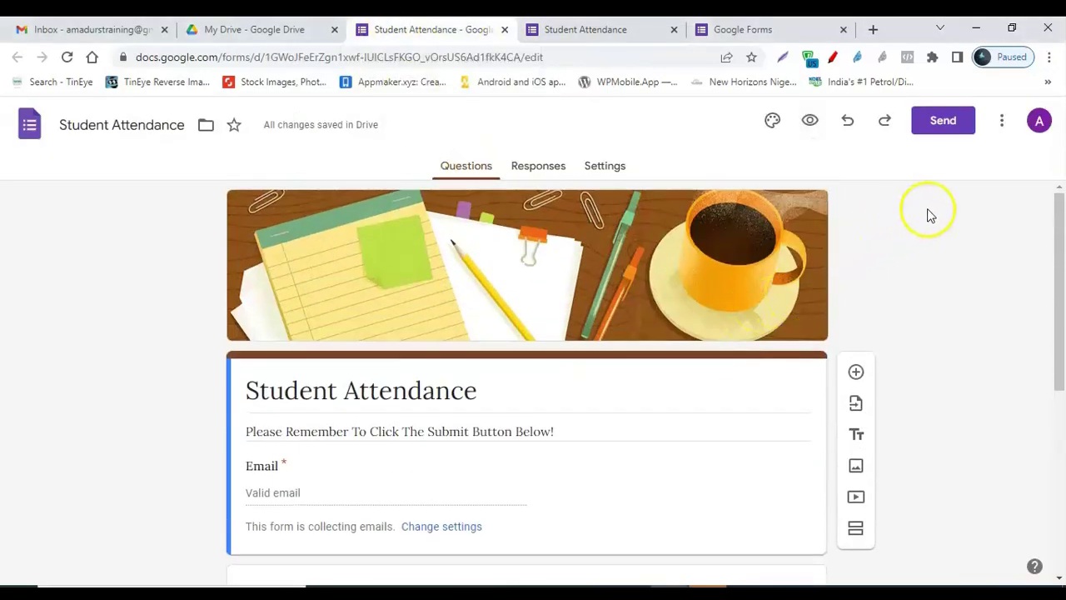
{"action": "left_click", "coordinate": [945, 123]}
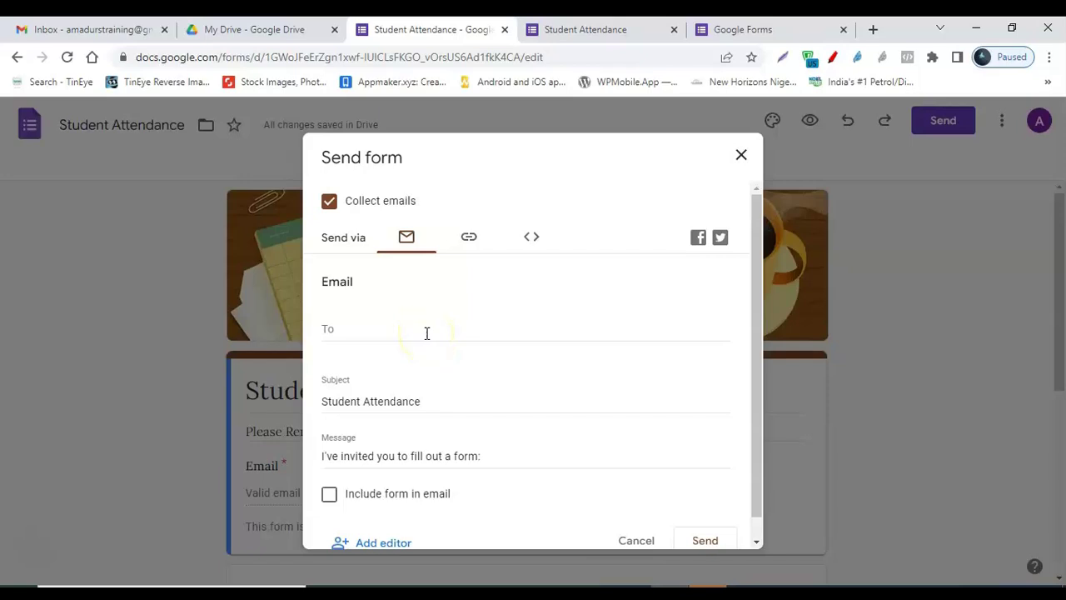
{"action": "left_click", "coordinate": [340, 330]}
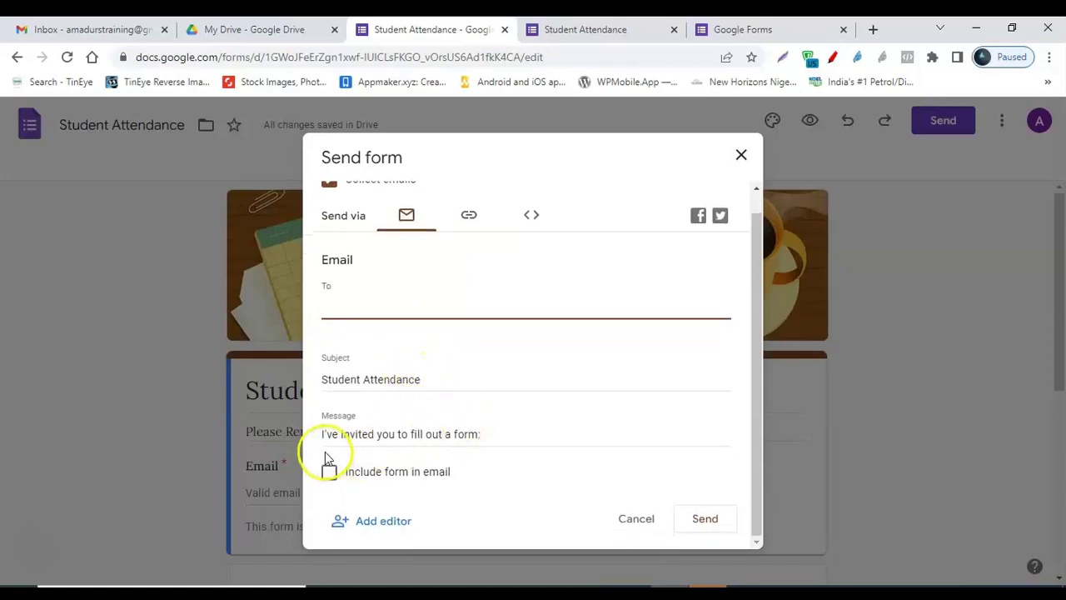
{"action": "left_click", "coordinate": [485, 437]}
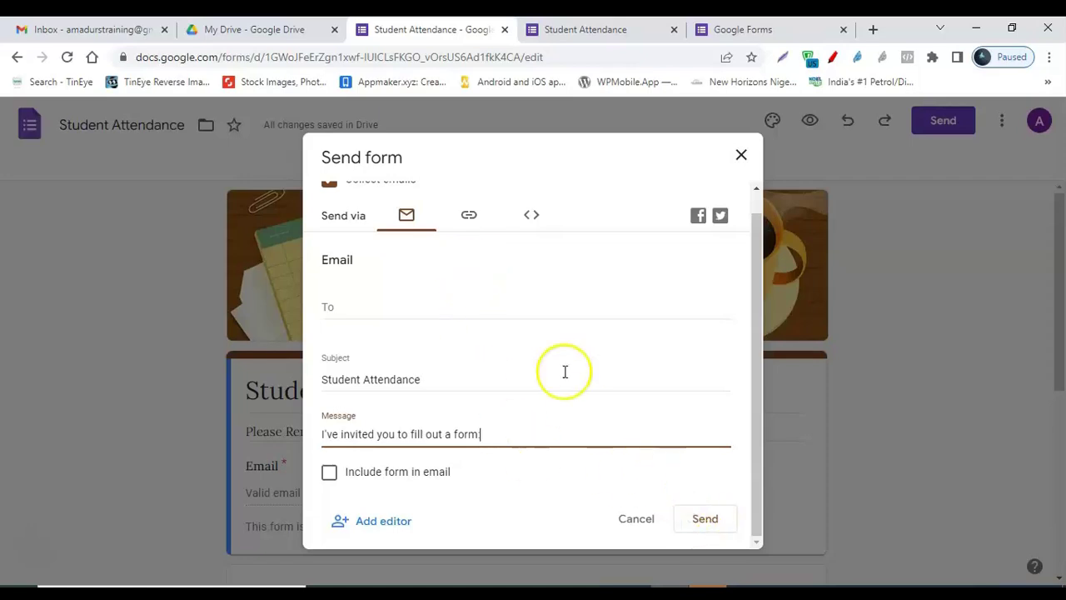
- Choose to send the form by link, shorten the URL, and copy it
{"action": "left_click", "coordinate": [467, 218]}
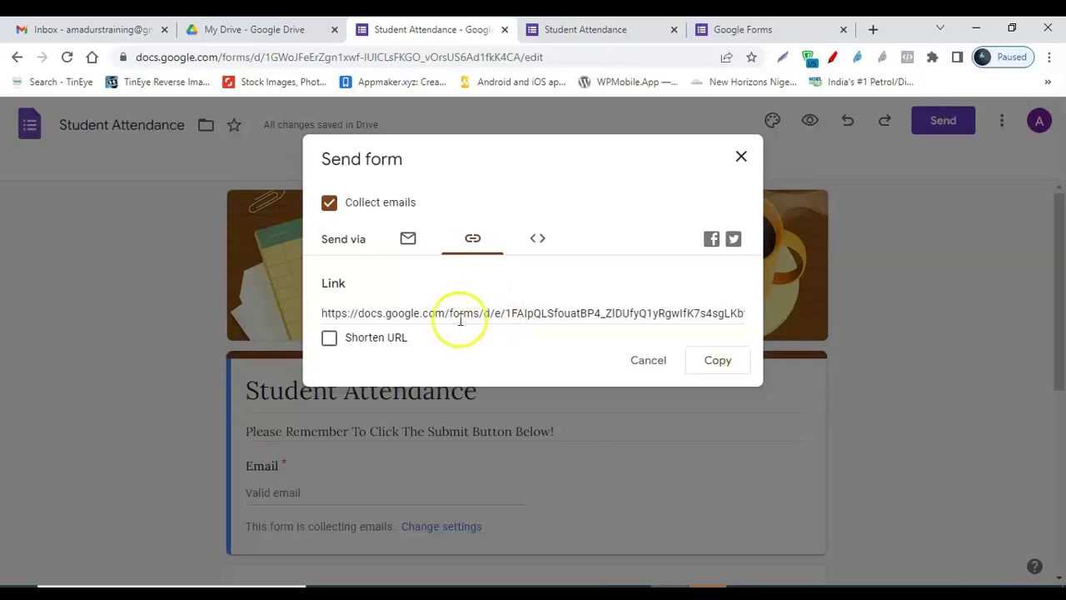
{"action": "left_click", "coordinate": [523, 311]}
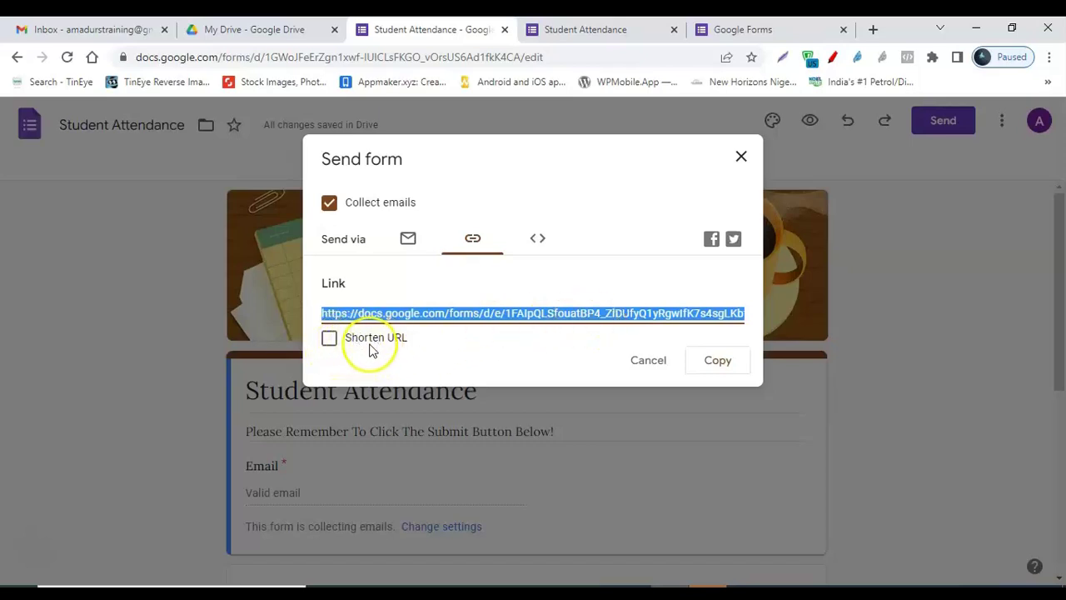
{"action": "left_click", "coordinate": [330, 339]}
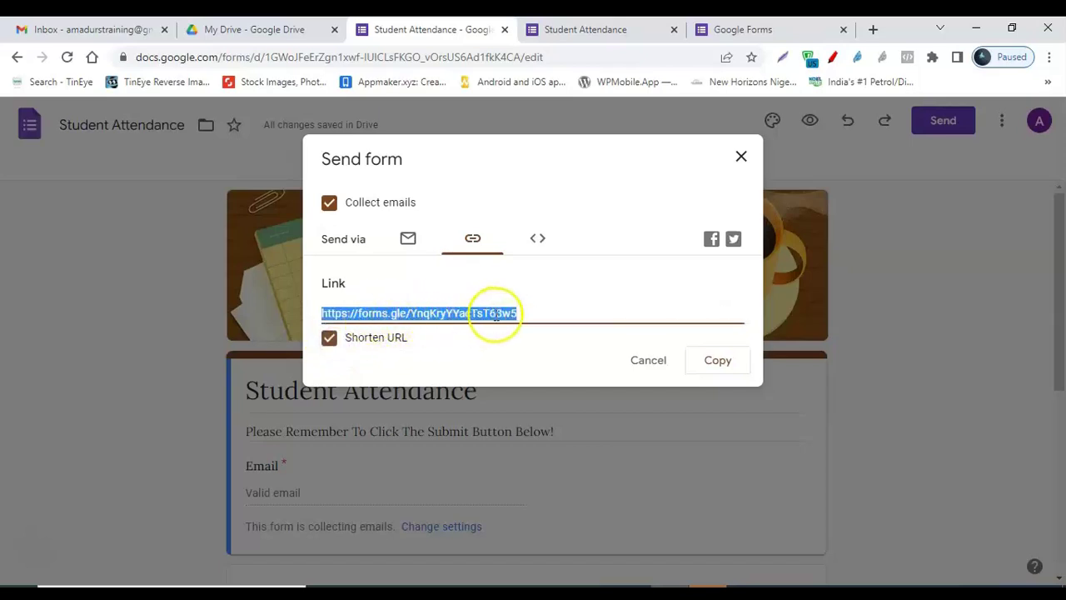
{"action": "left_click", "coordinate": [719, 363]}
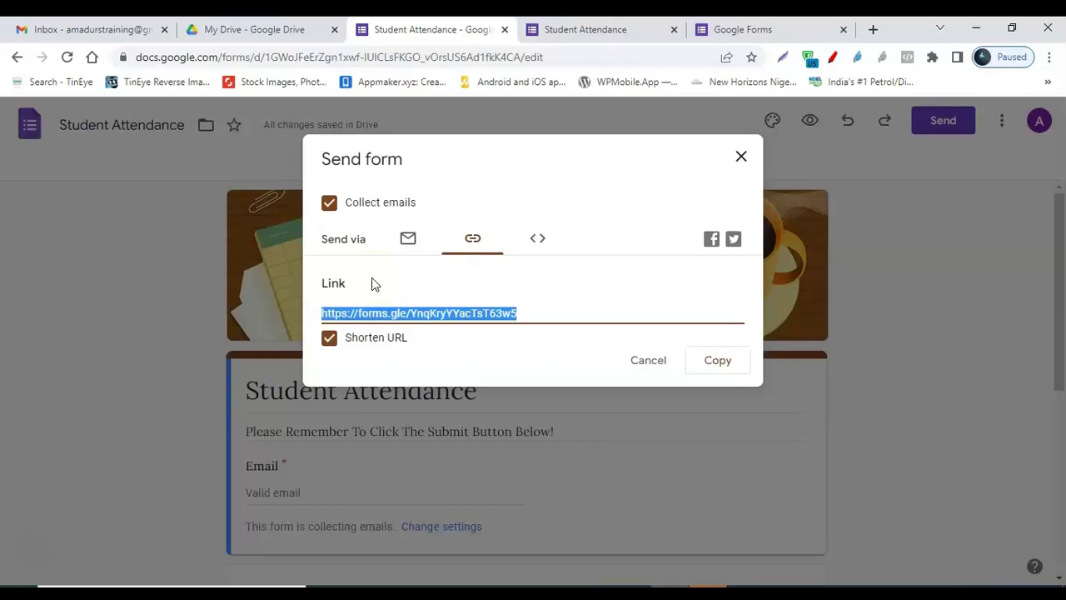
- Bring up the form's Embed HTML option and examine its iframe code and its width and height settings
{"action": "left_click", "coordinate": [538, 242]}
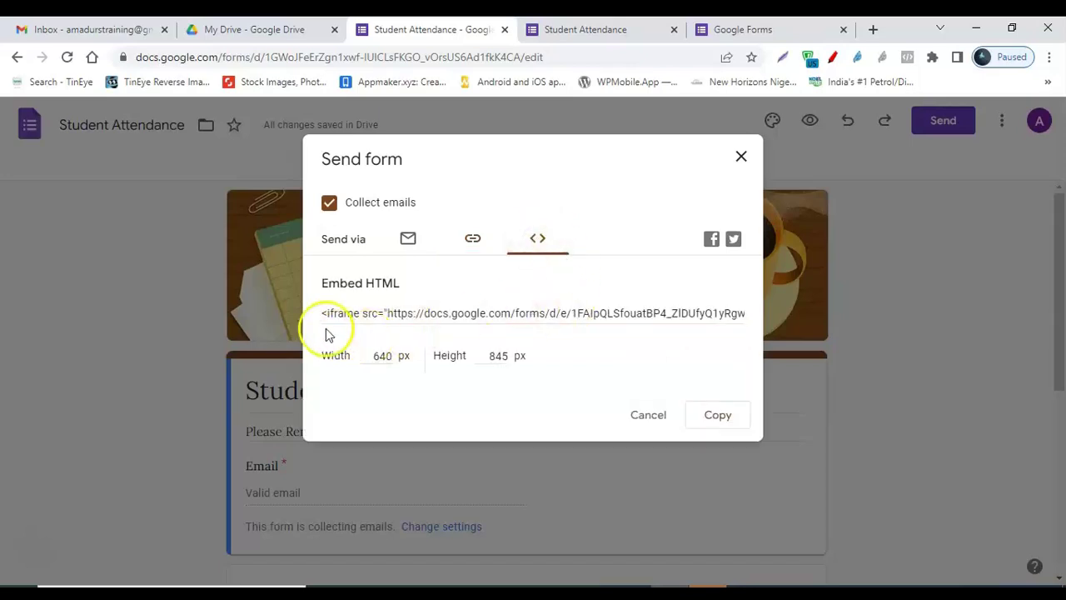
{"action": "left_click_drag", "start_coordinate": [409, 290], "coordinate": [328, 283]}
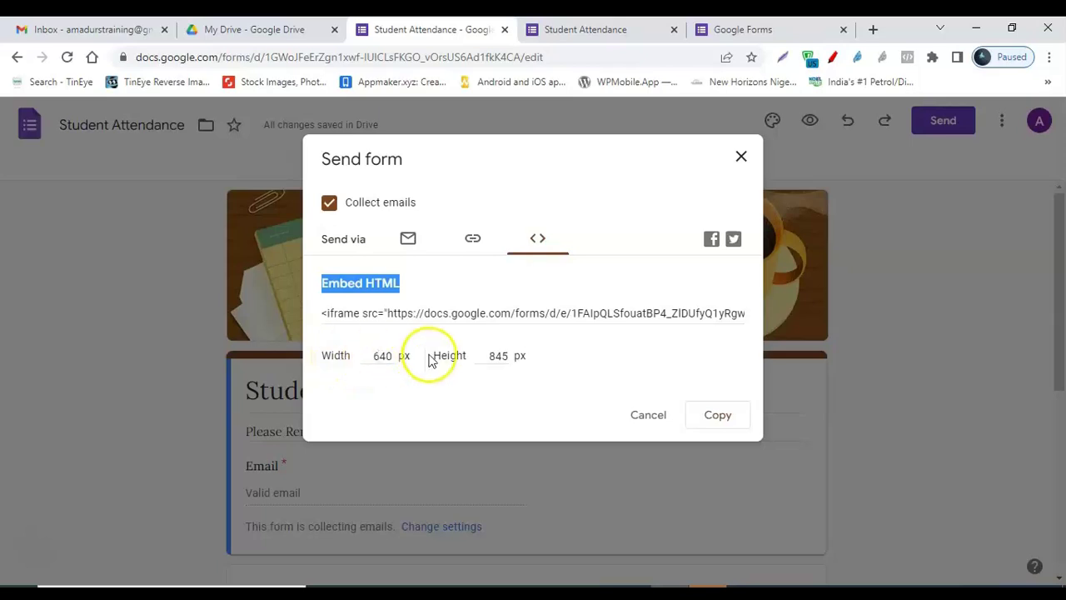
- Close the form's send options and look over the attendance questions in the editor
{"action": "left_click", "coordinate": [373, 355]}
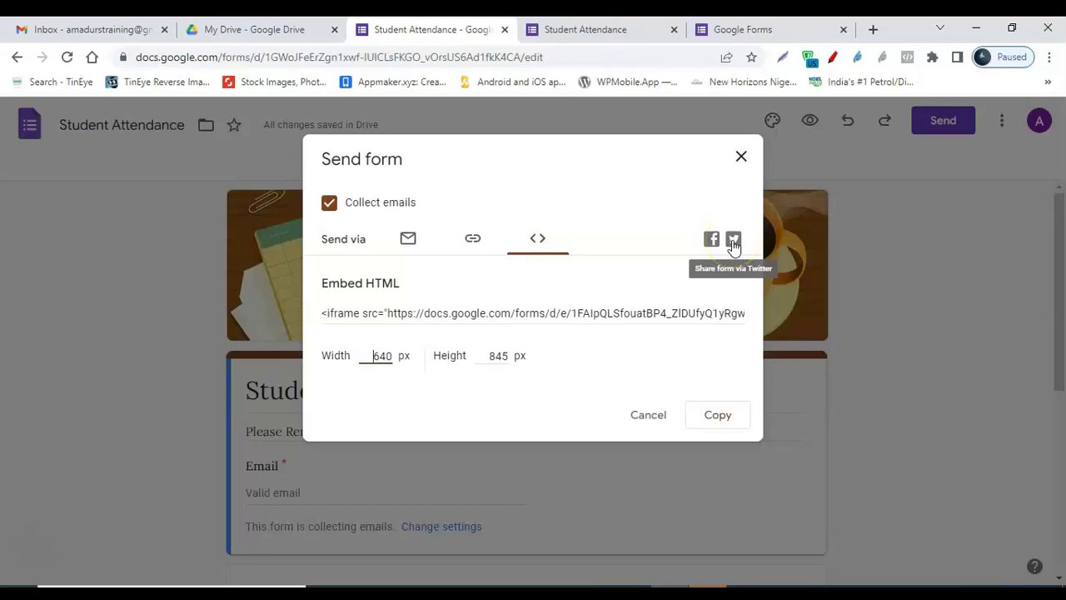
{"action": "left_click", "coordinate": [740, 158]}
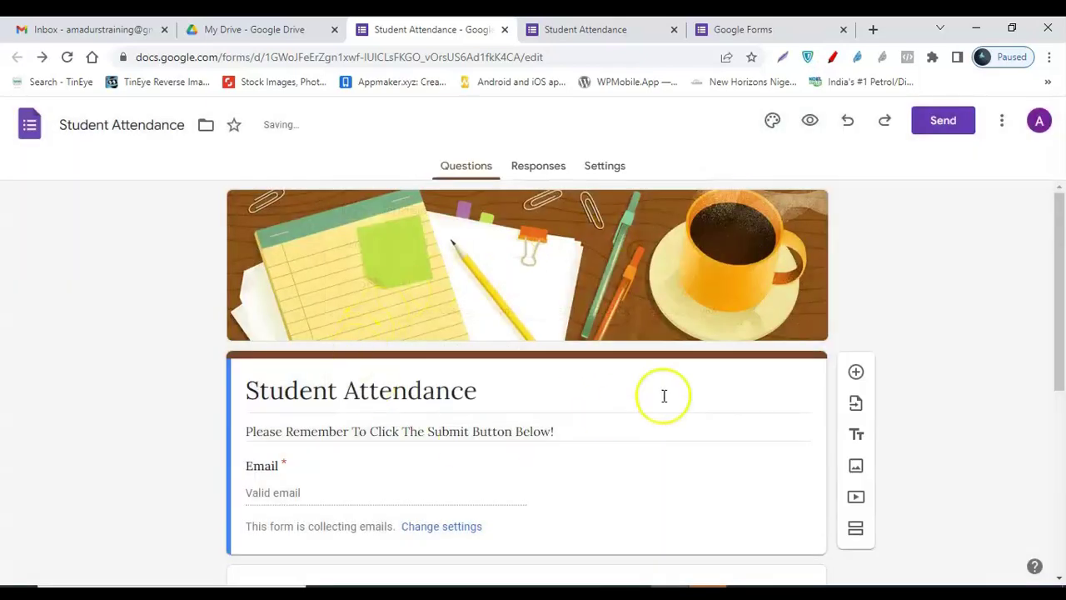
{"action": "scroll", "coordinate": [550, 517], "scroll_direction": "down", "scroll_amount": 5}
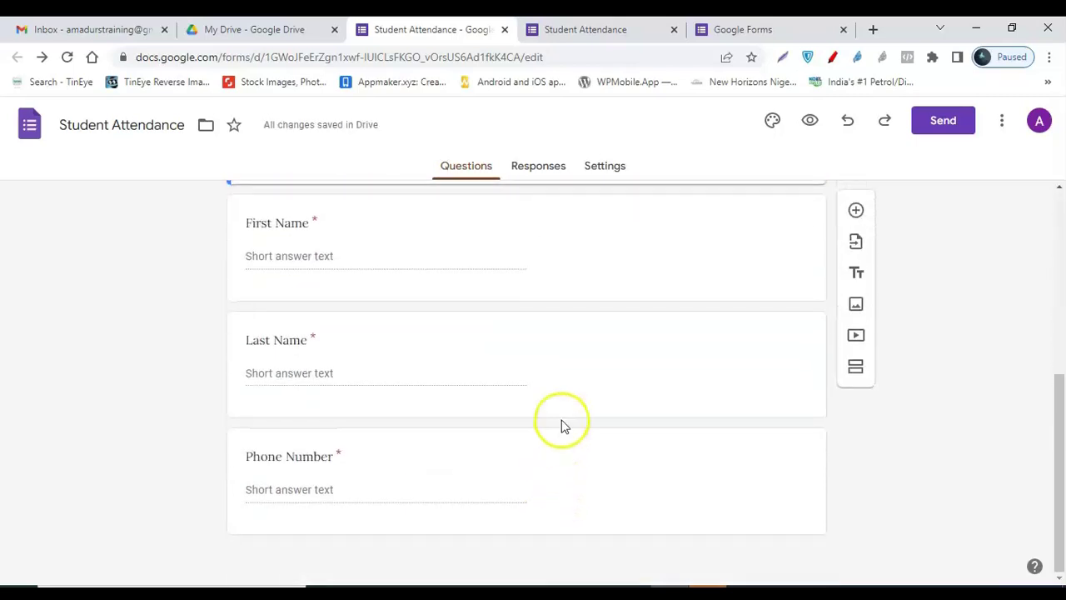
{"action": "scroll", "coordinate": [550, 417], "scroll_direction": "up", "scroll_amount": 5}
{"action": "scroll", "coordinate": [500, 358], "scroll_direction": "down", "scroll_amount": 4}
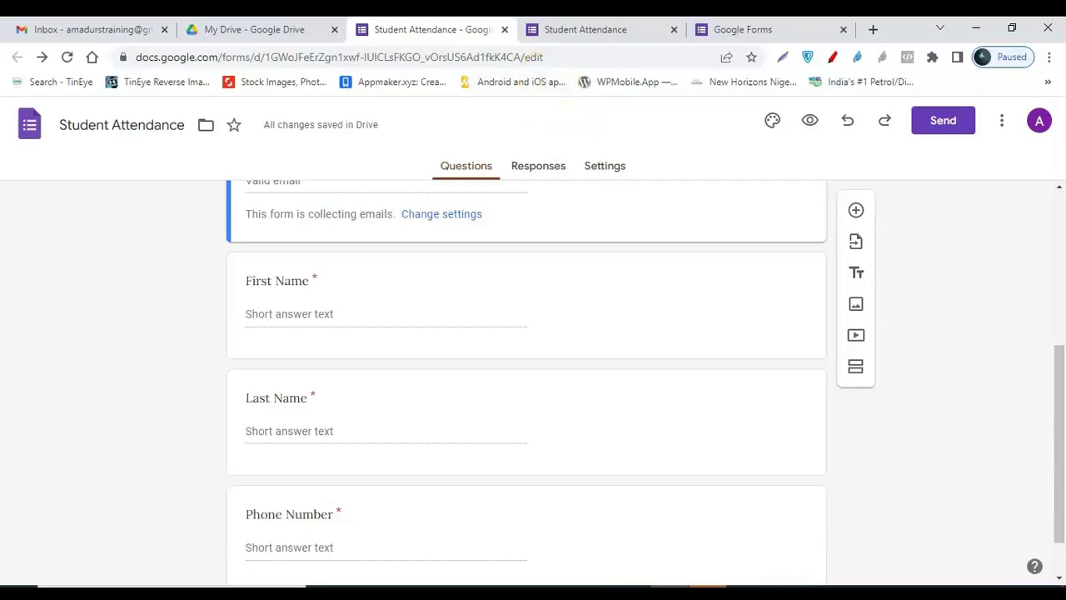
- Look through the respondent view of the attendance form down to its submit button, and return to the editor
{"action": "left_click", "coordinate": [554, 29]}
{"action": "scroll", "coordinate": [341, 333], "scroll_direction": "down", "scroll_amount": 2}
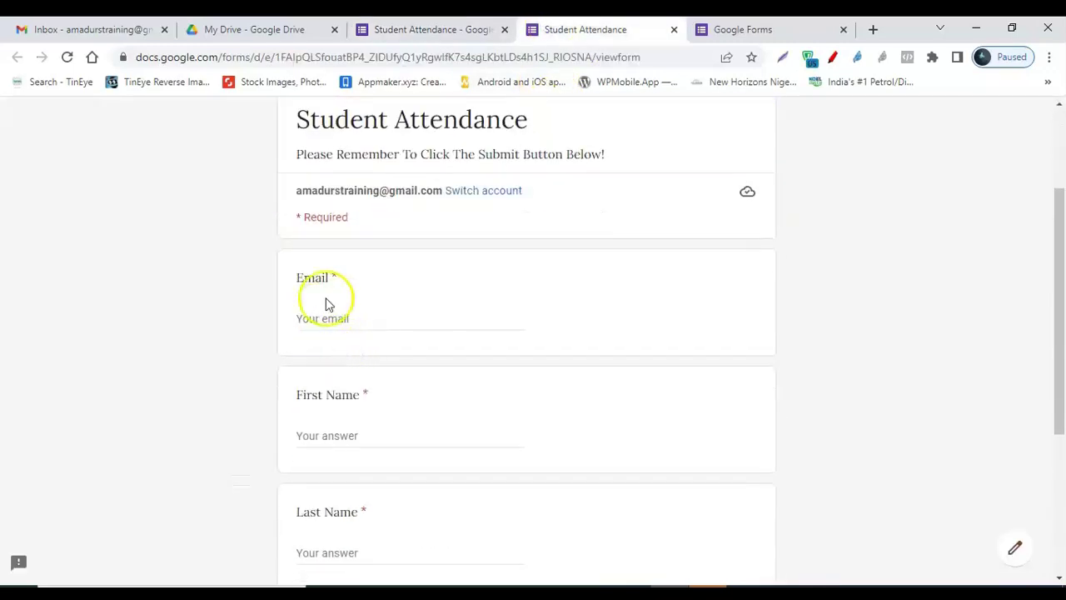
{"action": "scroll", "coordinate": [329, 350], "scroll_direction": "down", "scroll_amount": 3}
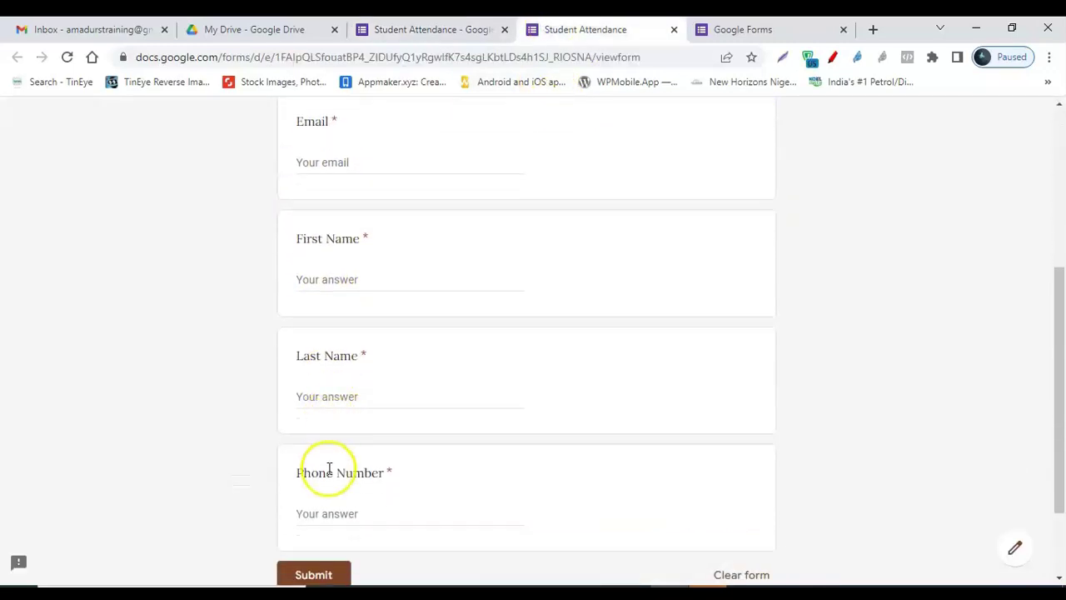
{"action": "scroll", "coordinate": [342, 479], "scroll_direction": "down", "scroll_amount": 2}
{"action": "scroll", "coordinate": [487, 179], "scroll_direction": "up", "scroll_amount": 4}
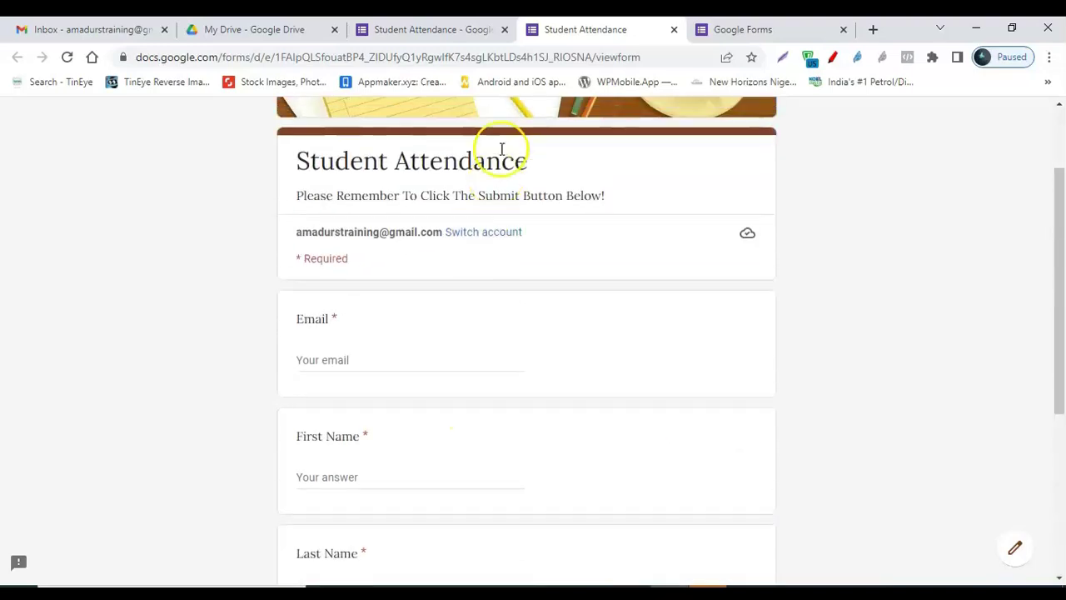
{"action": "left_click", "coordinate": [462, 23]}
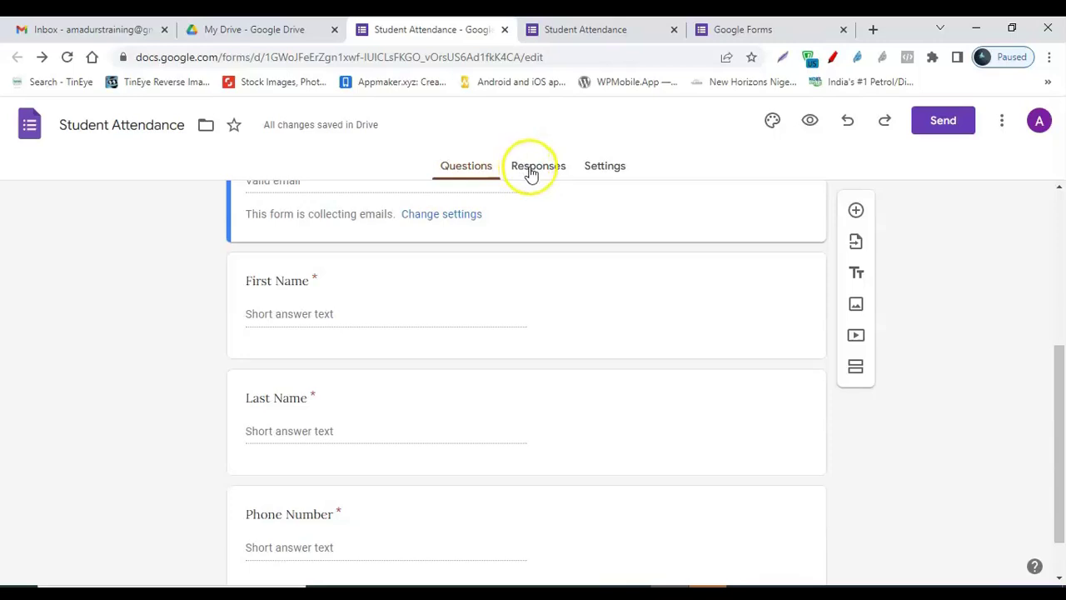
- Fill in the respondent view with the saved contact's email, first and last name, enter a phone number, and submit the response
{"action": "left_click", "coordinate": [586, 27]}
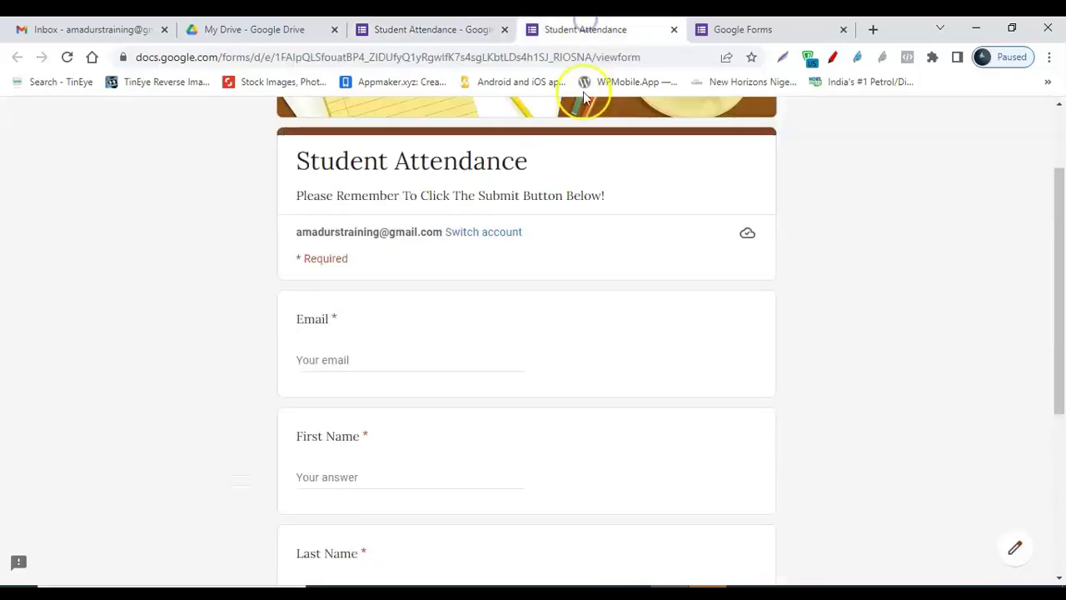
{"action": "left_click", "coordinate": [323, 354]}
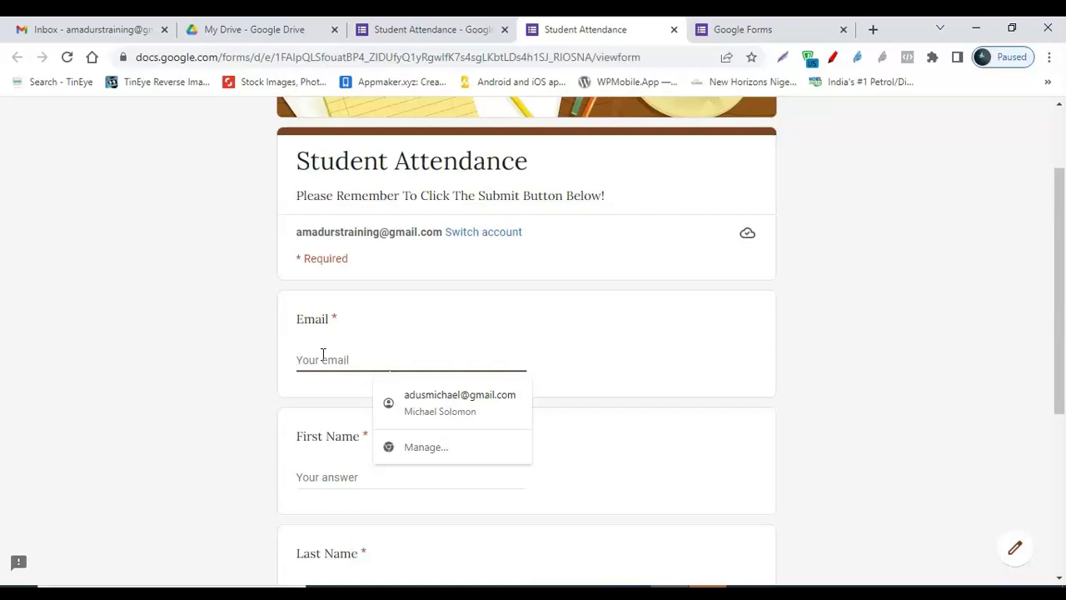
{"action": "left_click", "coordinate": [492, 408]}
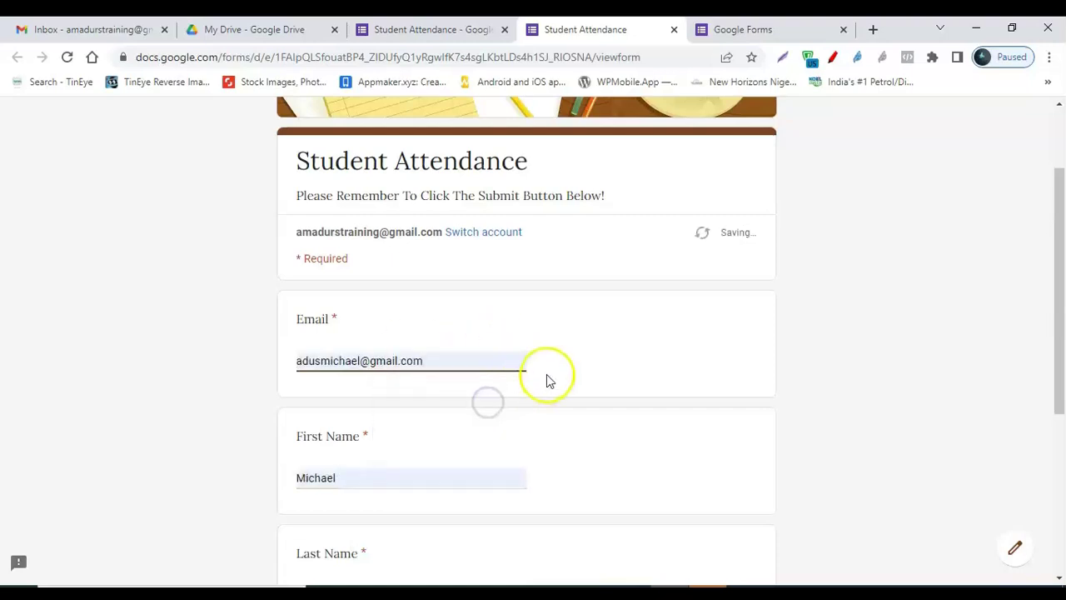
{"action": "scroll", "coordinate": [355, 300], "scroll_direction": "down", "scroll_amount": 1}
{"action": "scroll", "coordinate": [330, 336], "scroll_direction": "down", "scroll_amount": 2}
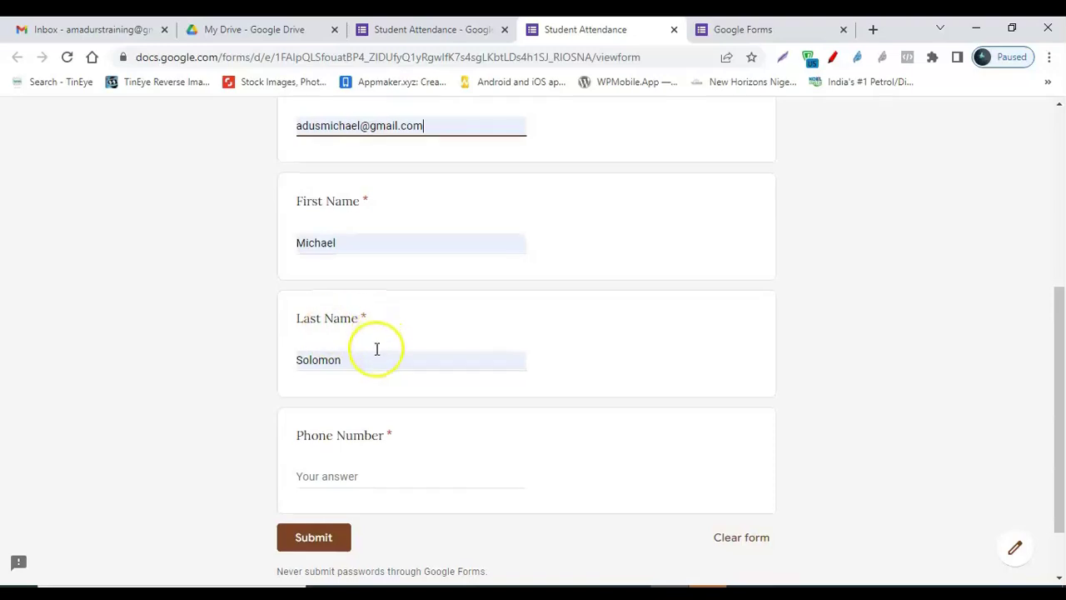
{"action": "scroll", "coordinate": [376, 350], "scroll_direction": "down", "scroll_amount": 1}
{"action": "left_click", "coordinate": [320, 399]}
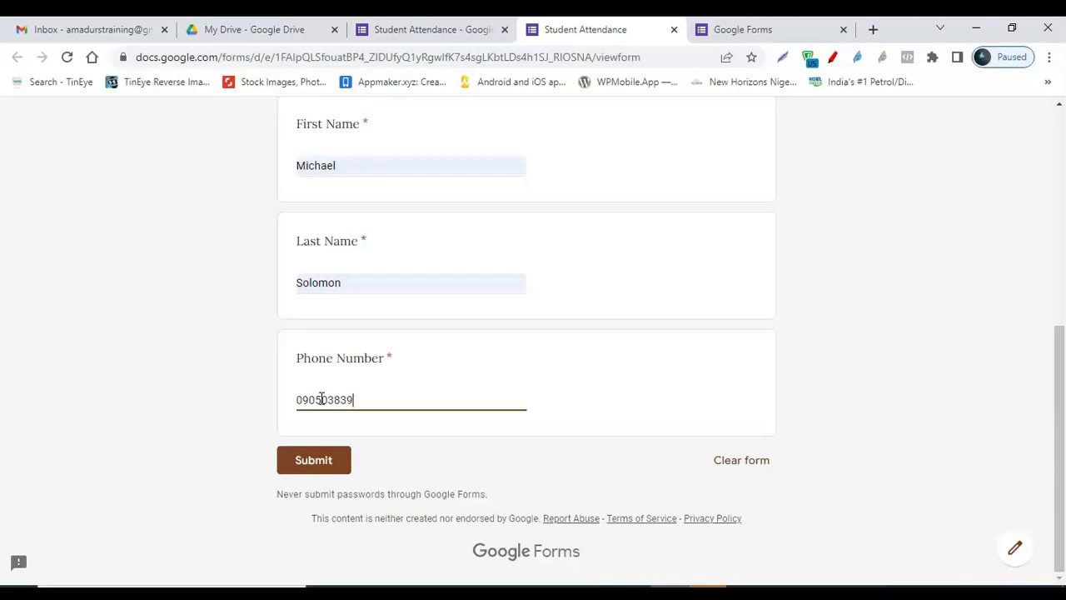
{"action": "left_click", "coordinate": [314, 471]}
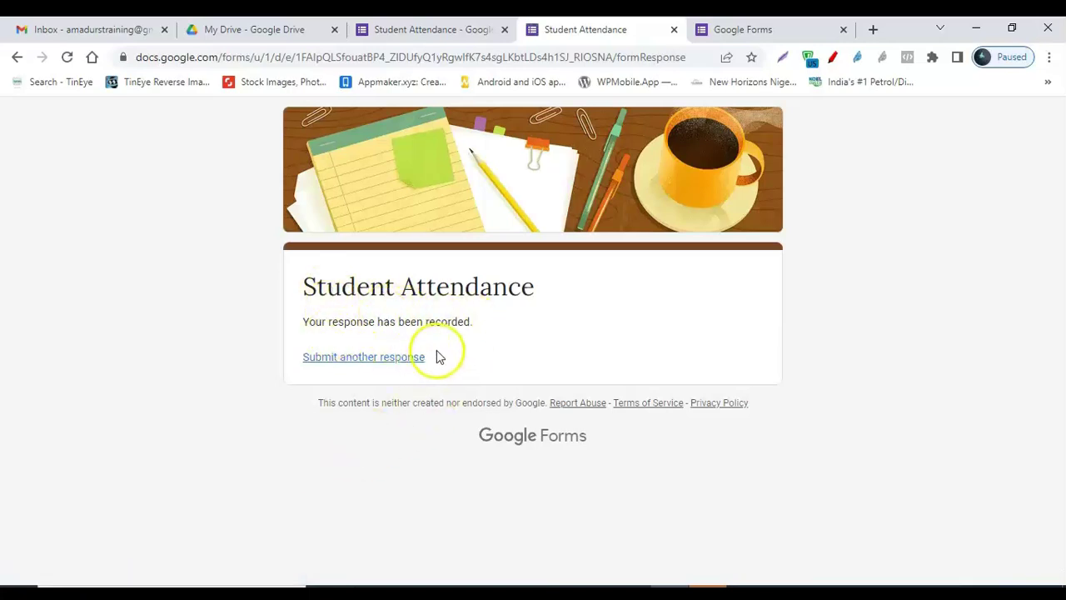
- Return to the form editor and examine the response summary for the email, name and phone number questions
{"action": "left_click", "coordinate": [478, 588]}
{"action": "left_click", "coordinate": [433, 30]}
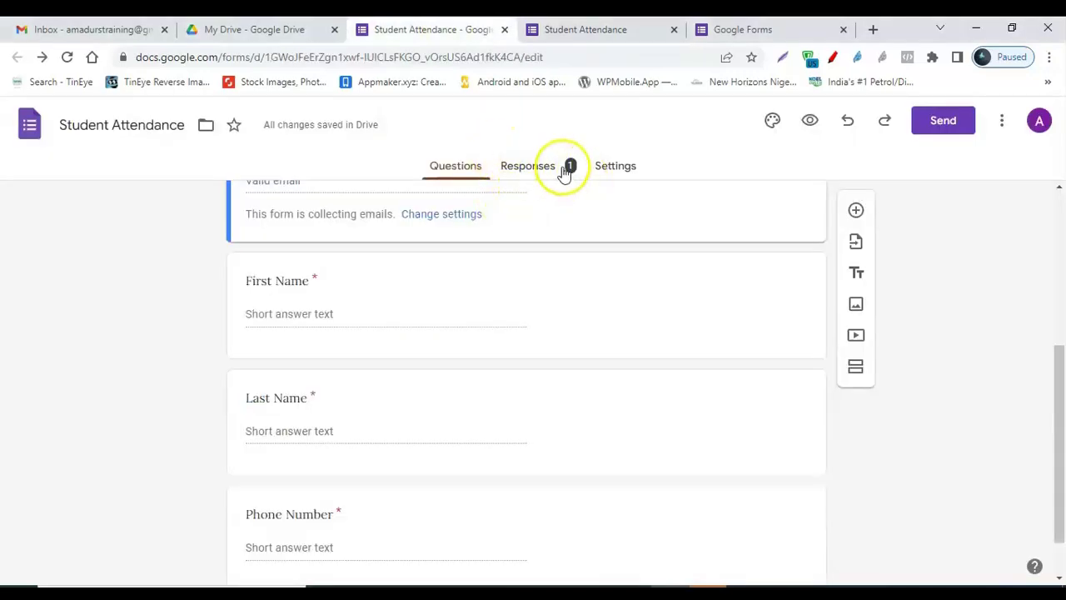
{"action": "left_click", "coordinate": [552, 174]}
{"action": "scroll", "coordinate": [389, 428], "scroll_direction": "down", "scroll_amount": 2}
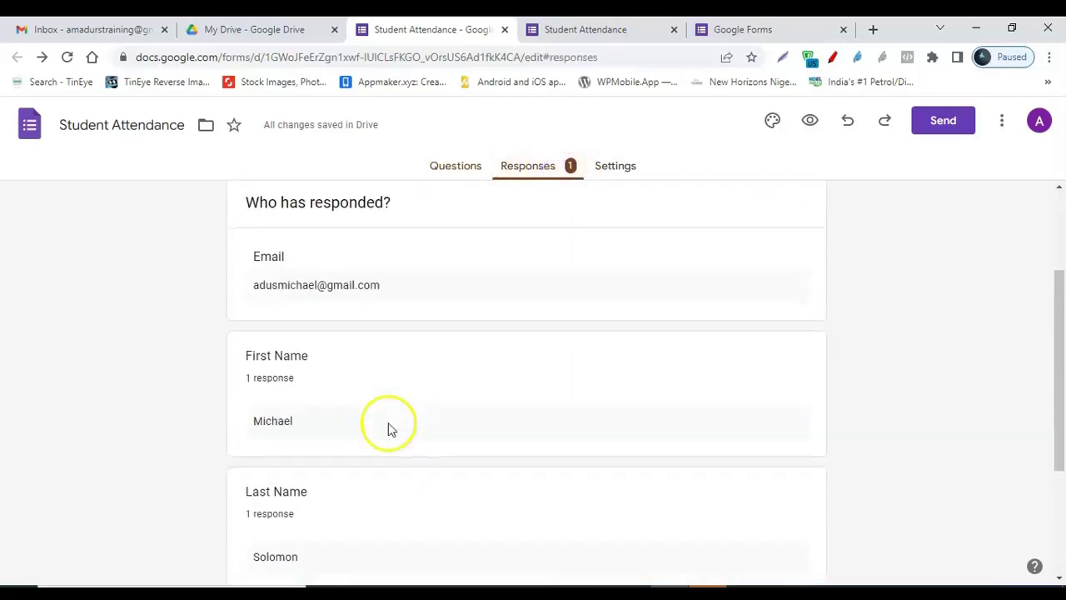
{"action": "scroll", "coordinate": [362, 289], "scroll_direction": "down", "scroll_amount": 2}
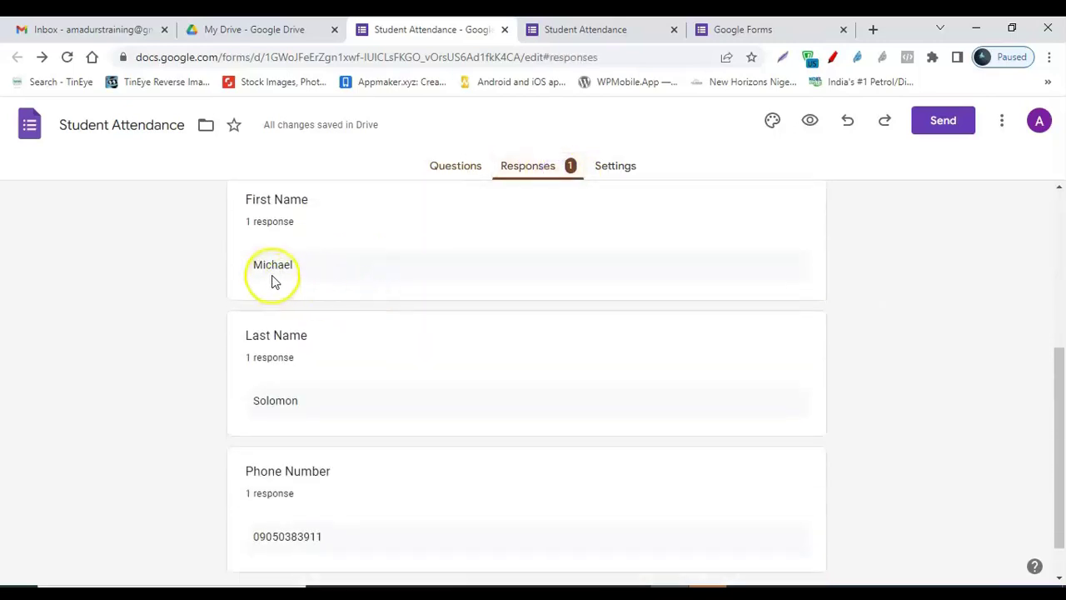
{"action": "scroll", "coordinate": [330, 272], "scroll_direction": "down", "scroll_amount": 1}
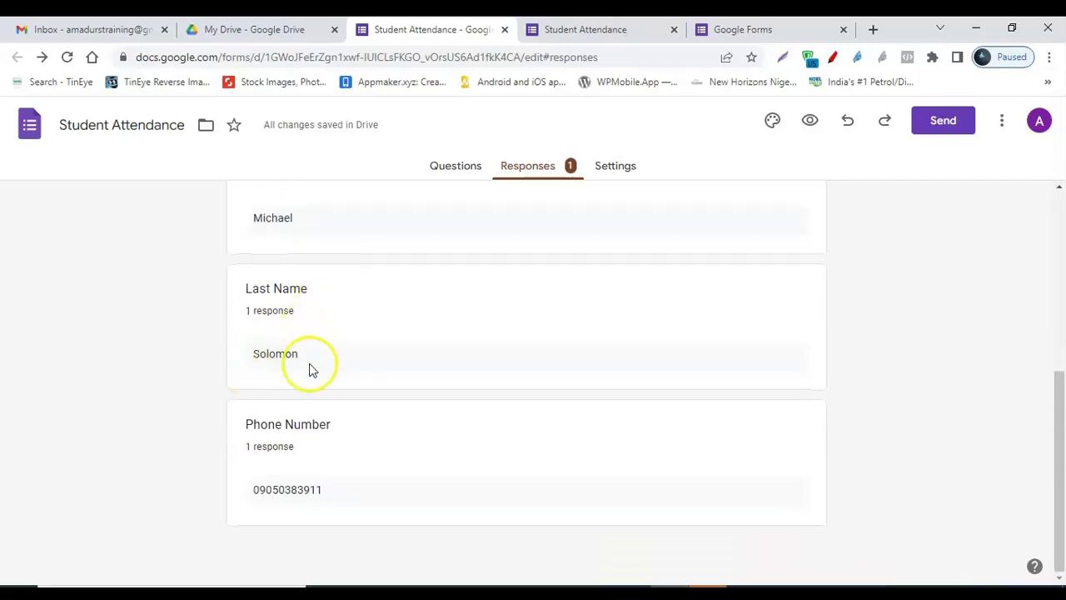
{"action": "scroll", "coordinate": [513, 338], "scroll_direction": "up", "scroll_amount": 5}
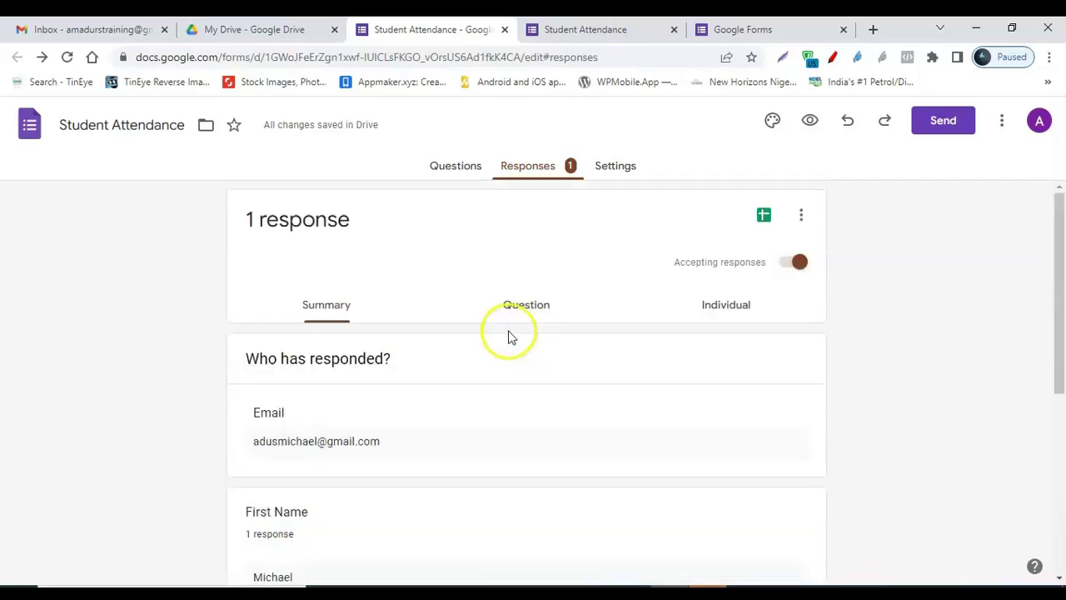